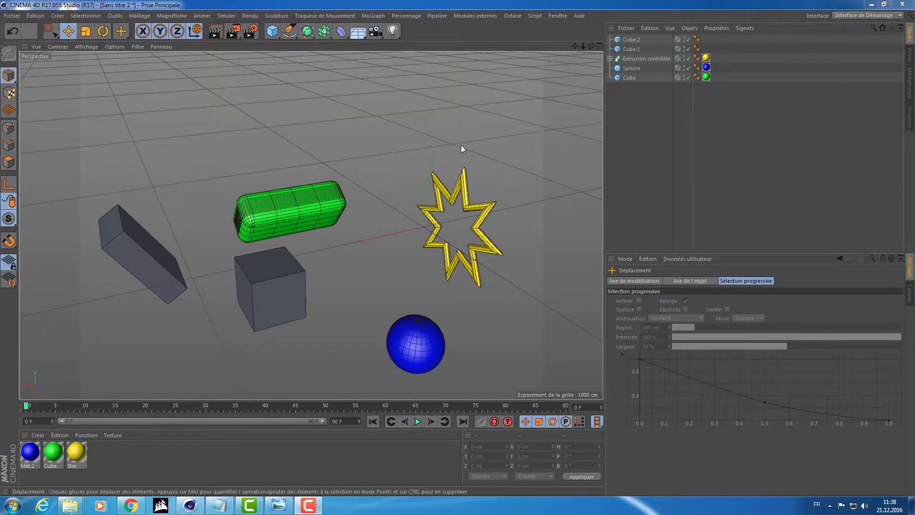
After inspecting the tilted cube and Cube.2, select all scene objects with Ctrl+A and delete them.
alt+drag(462, 146, 442, 161)
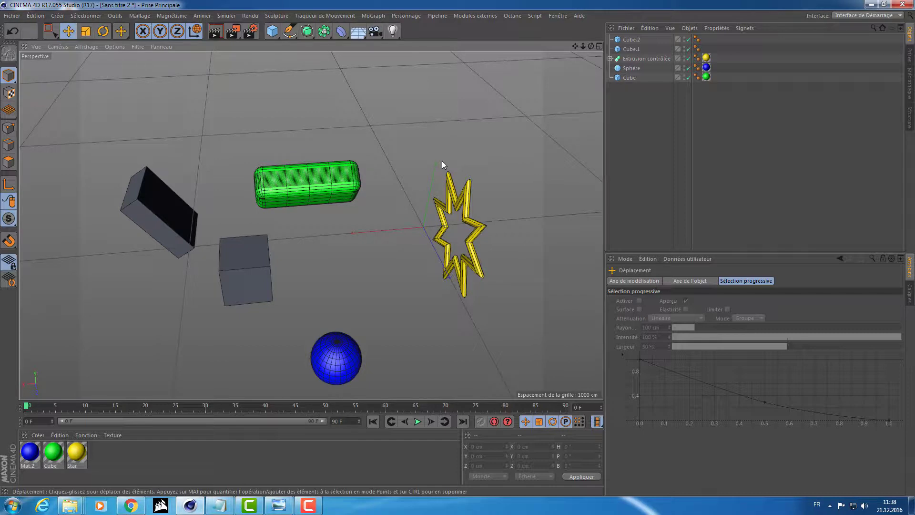
mouse_move(368, 191)
alt+mouse_down()
mouse_move(342, 208)
mouse_move(325, 192)
alt+mouse_up()
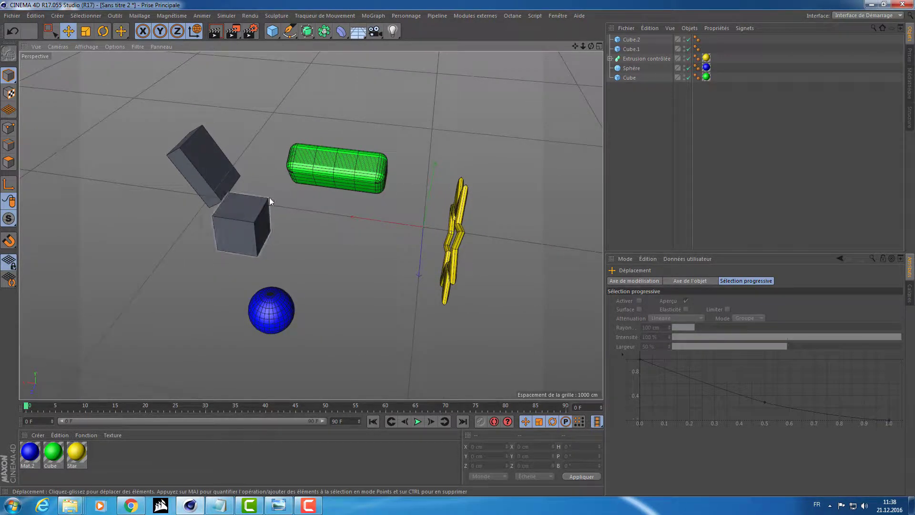
click(216, 171)
click(228, 232)
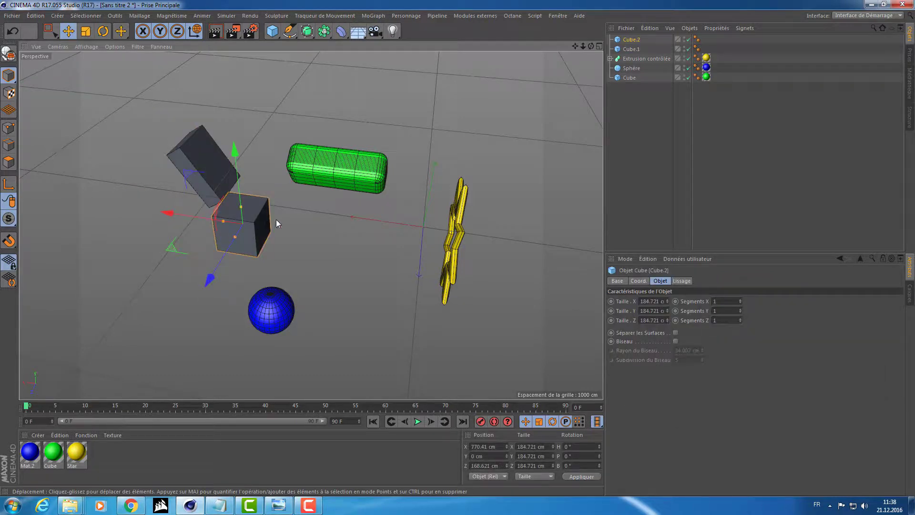
mouse_move(276, 219)
alt+mouse_down()
mouse_move(353, 210)
mouse_move(314, 211)
mouse_move(337, 220)
alt+mouse_up()
scroll(369, 221, up, 3)
scroll(405, 206, up, 3)
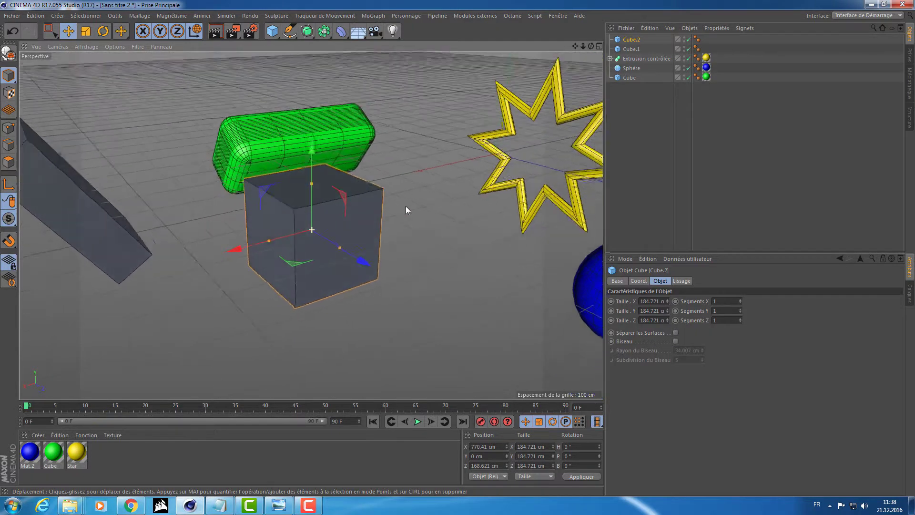
scroll(406, 210, up, 1)
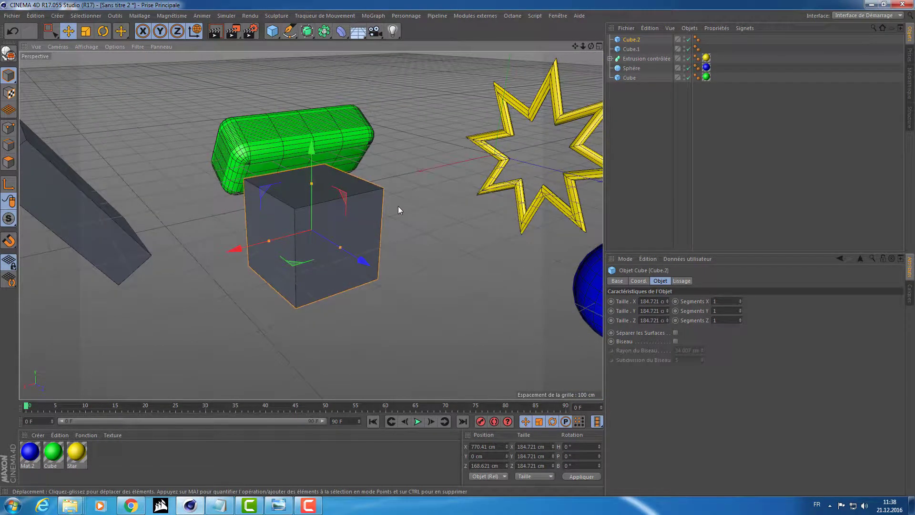
mouse_move(411, 196)
alt+mouse_down()
mouse_move(405, 206)
mouse_move(414, 203)
alt+mouse_up()
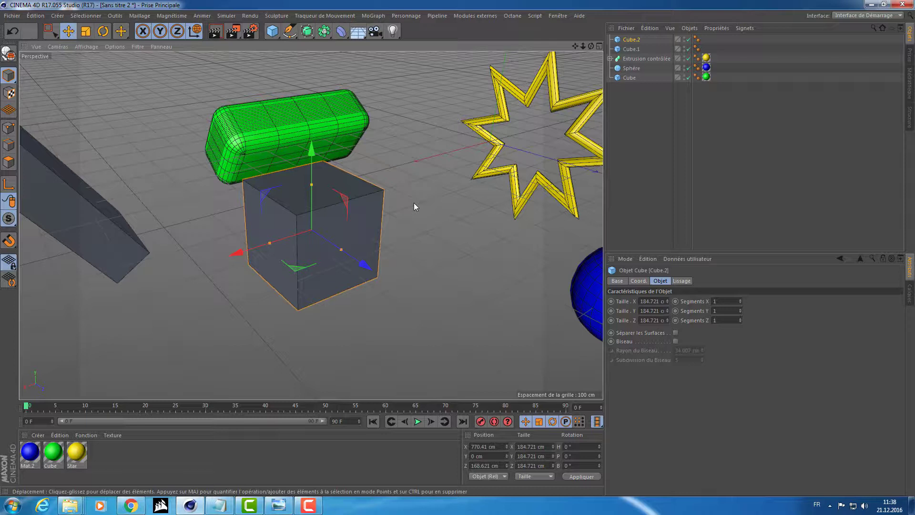
key(ctrl+a)
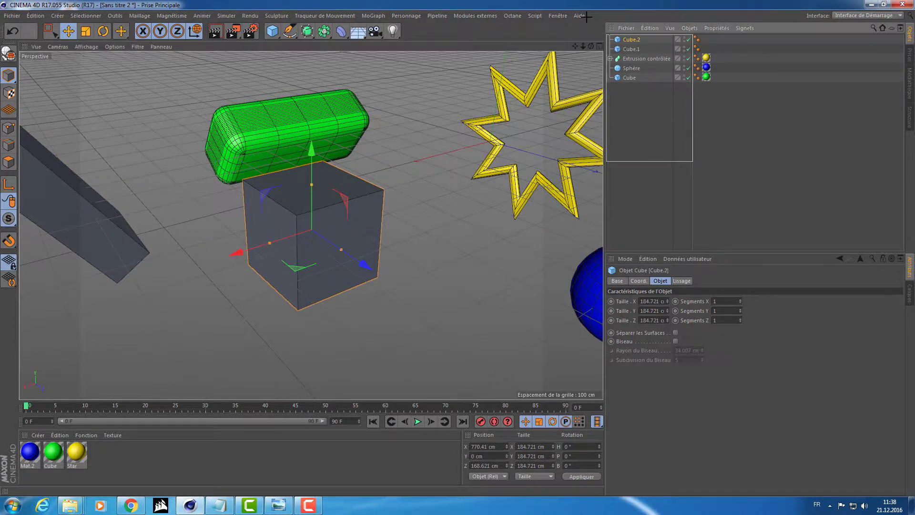
key(Delete)
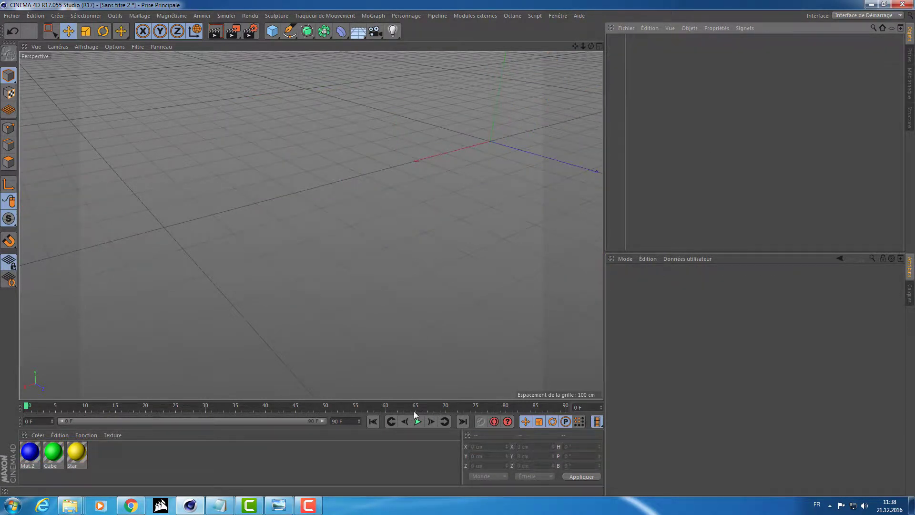
Delete every material from the Material Manager.
click(96, 469)
key(ctrl+a)
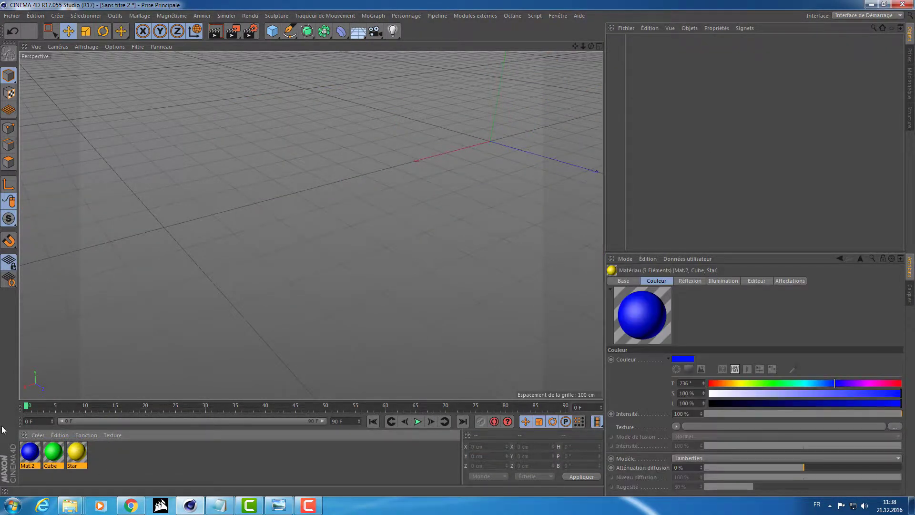
key(Delete)
Add a new Cube primitive and frame the view on it.
click(272, 31)
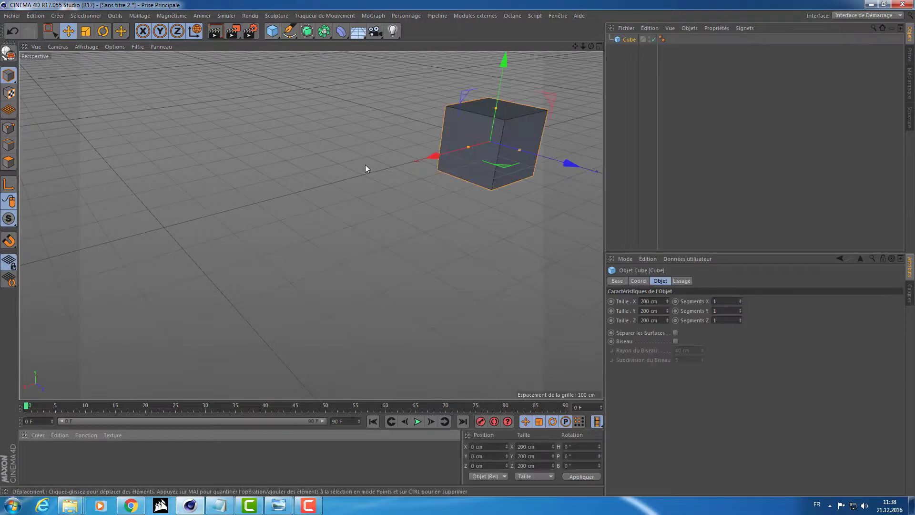
key(h)
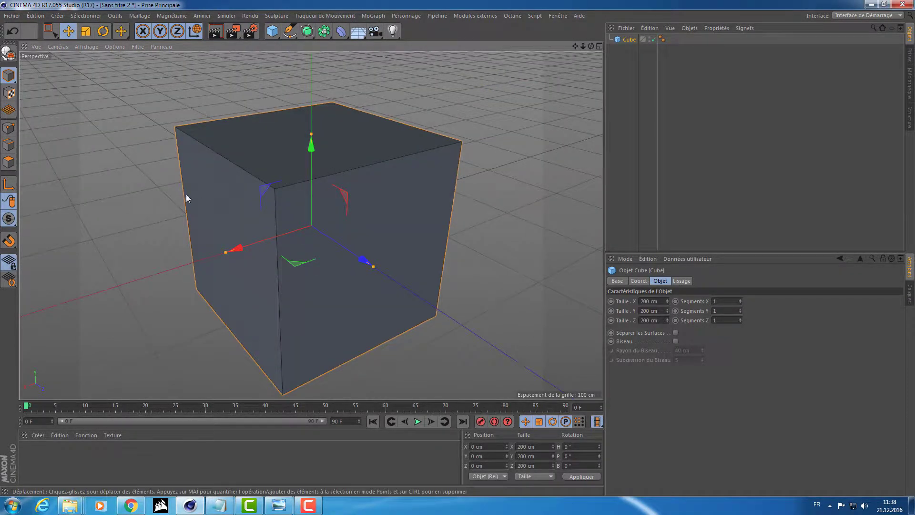
mouse_move(186, 193)
alt+mouse_down()
mouse_move(518, 204)
mouse_move(524, 216)
mouse_move(531, 206)
mouse_move(504, 240)
alt+mouse_up()
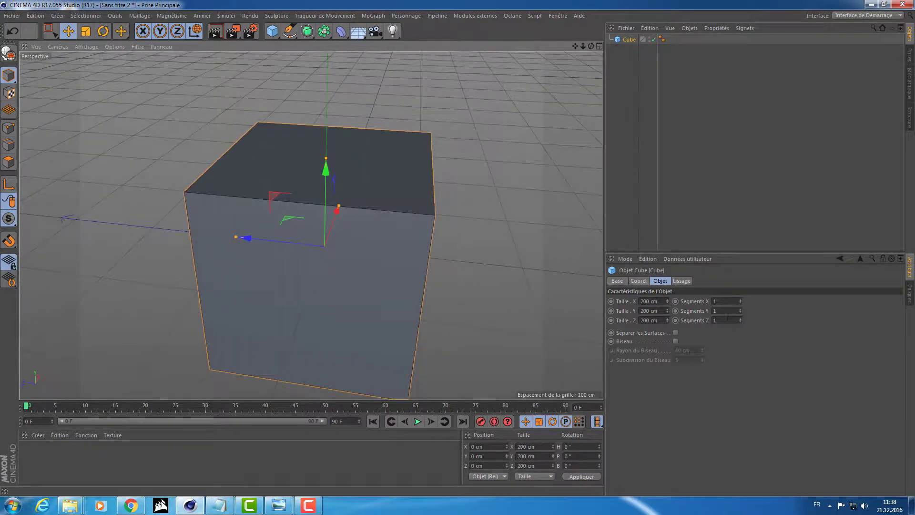
Set the cube's X, Y and Z segments to 2 each.
click(723, 301)
text(2)
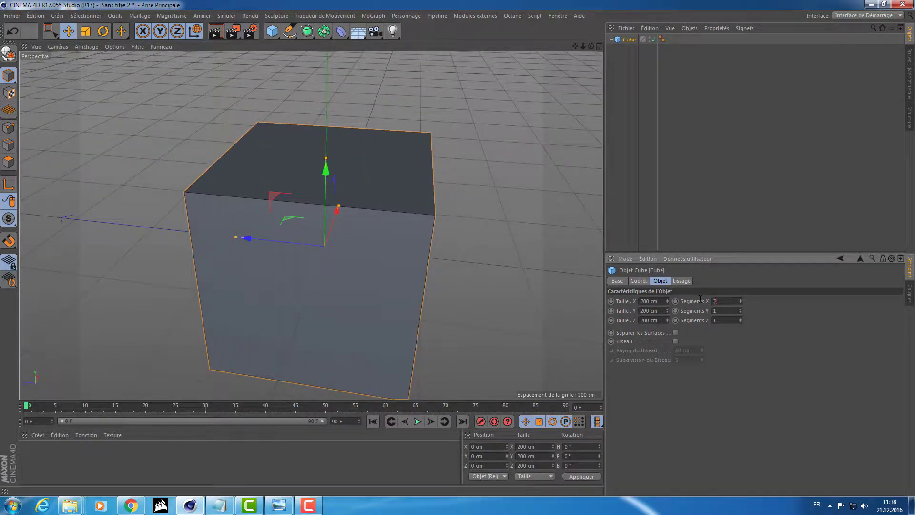
key(Tab)
text(2)
key(Tab)
text(2)
key(Return)
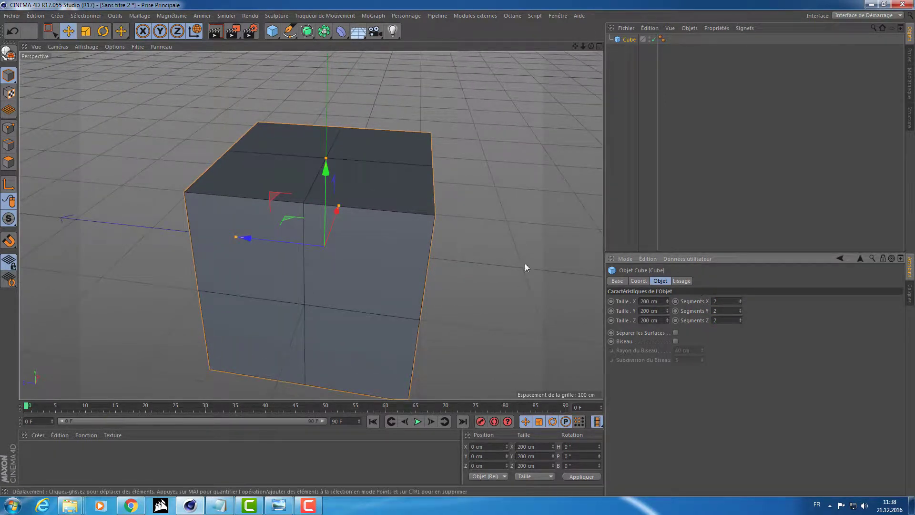
mouse_move(525, 263)
alt+mouse_down()
mouse_move(445, 236)
mouse_move(326, 310)
alt+mouse_up()
mouse_move(486, 297)
alt+mouse_down()
mouse_move(310, 282)
mouse_move(394, 282)
mouse_move(482, 248)
alt+mouse_up()
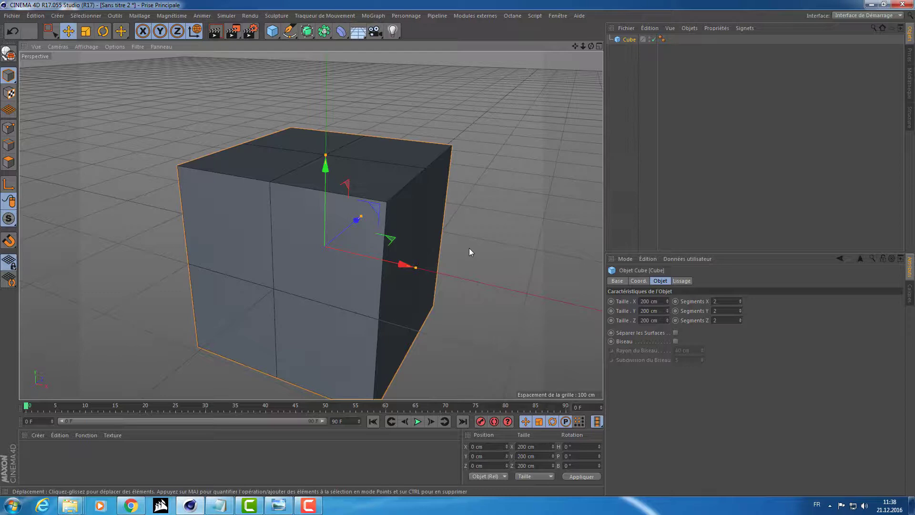
click(470, 248)
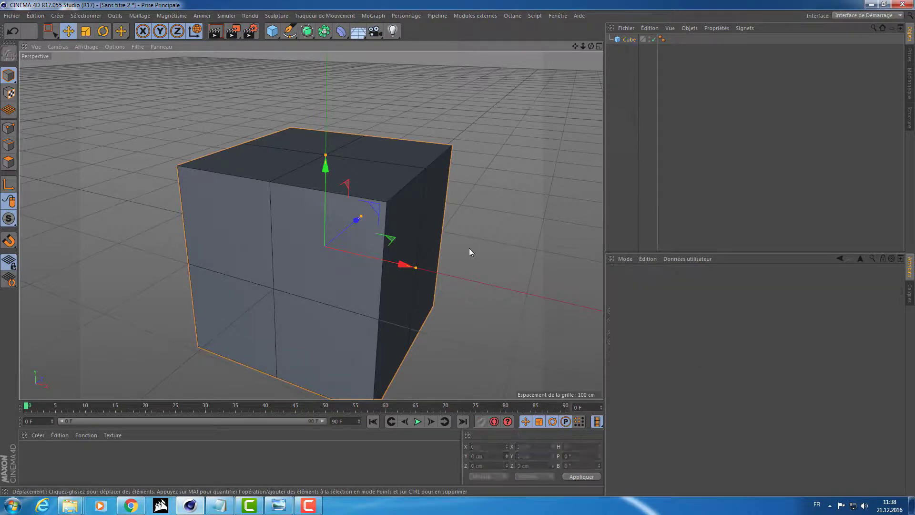
mouse_move(523, 219)
alt+mouse_down()
mouse_move(448, 220)
mouse_move(503, 222)
alt+mouse_up()
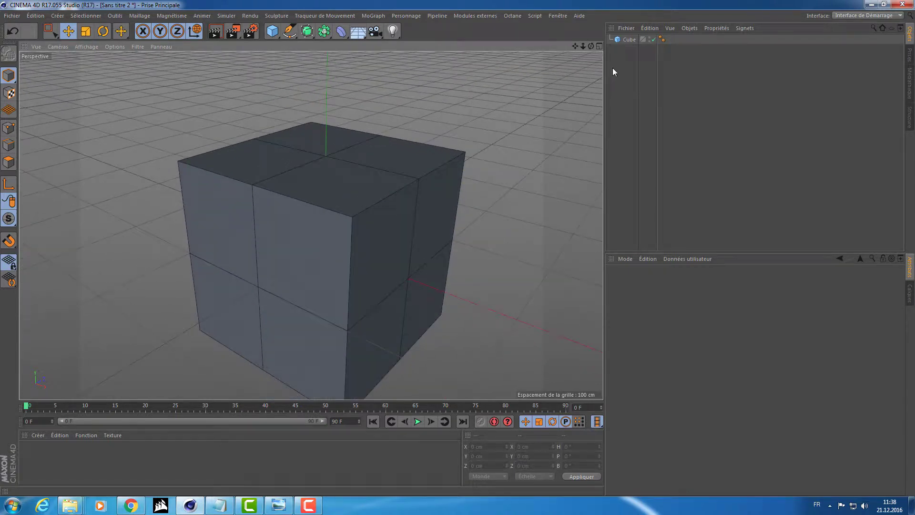
Duplicate the cube in the Object Manager to create Cube.1.
click(620, 41)
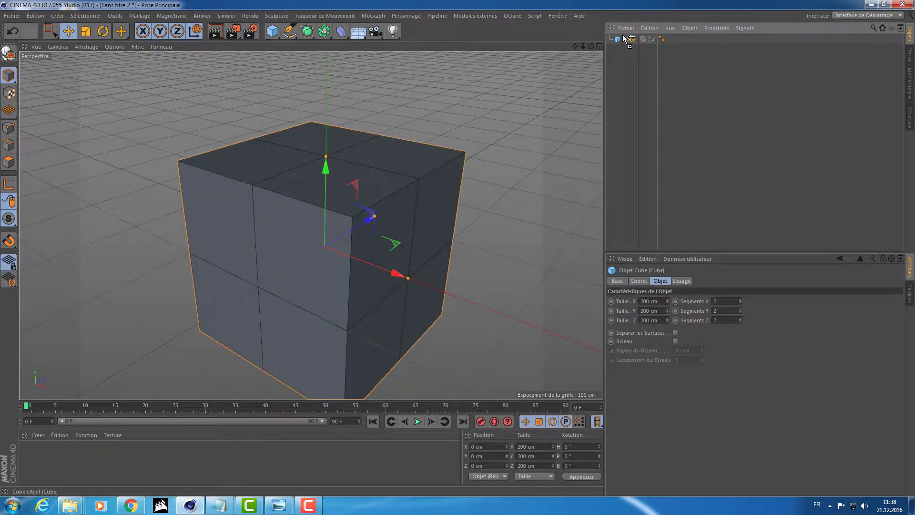
ctrl+drag(628, 31, 620, 38)
click(620, 50)
click(631, 39)
Move Cube.1 to the left and the original Cube to the right along Z.
alt+drag(438, 135, 398, 144)
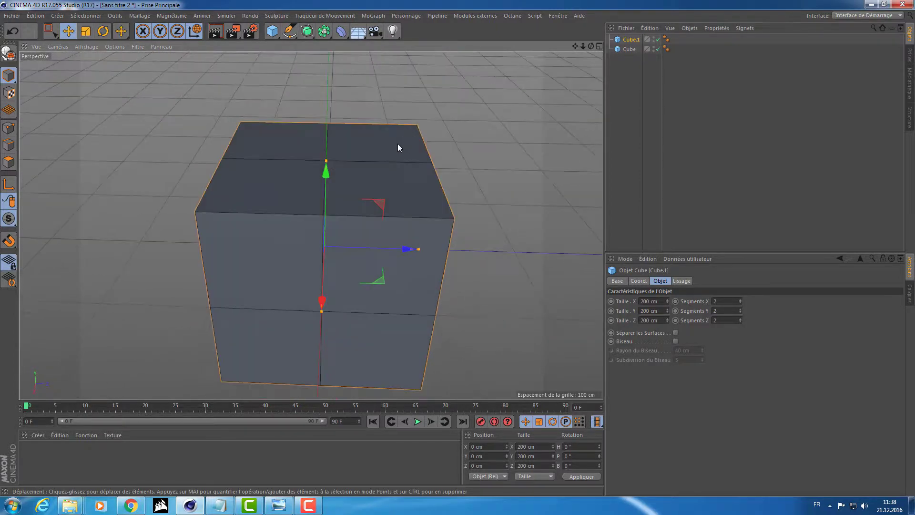
scroll(476, 145, up, 3)
drag(484, 211, 276, 205)
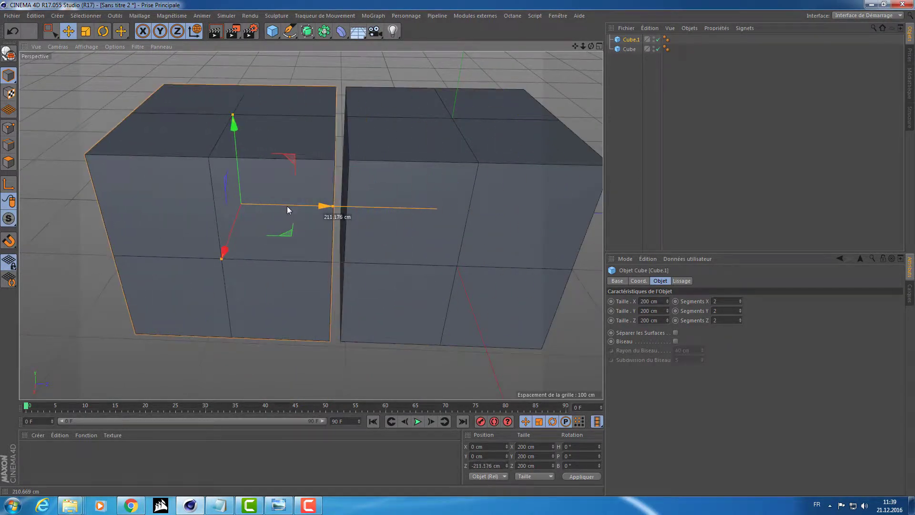
click(437, 219)
drag(482, 210, 519, 217)
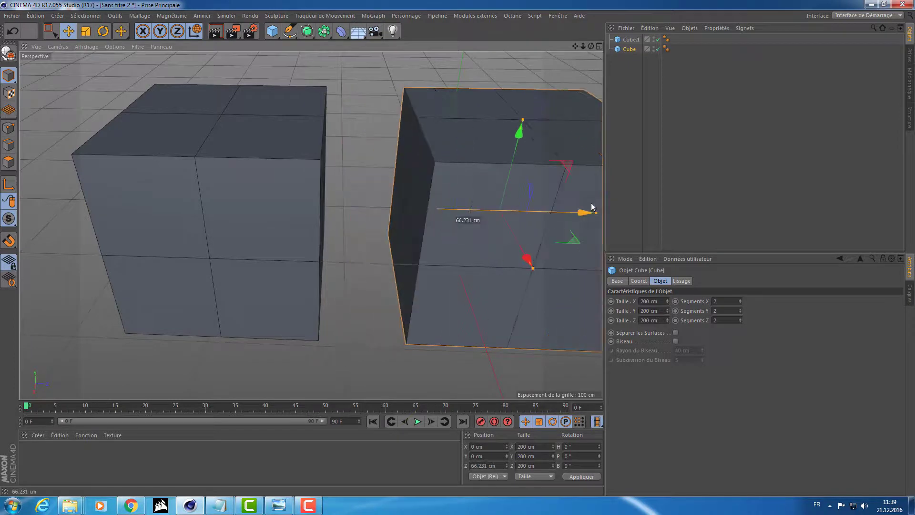
scroll(421, 208, down, 3)
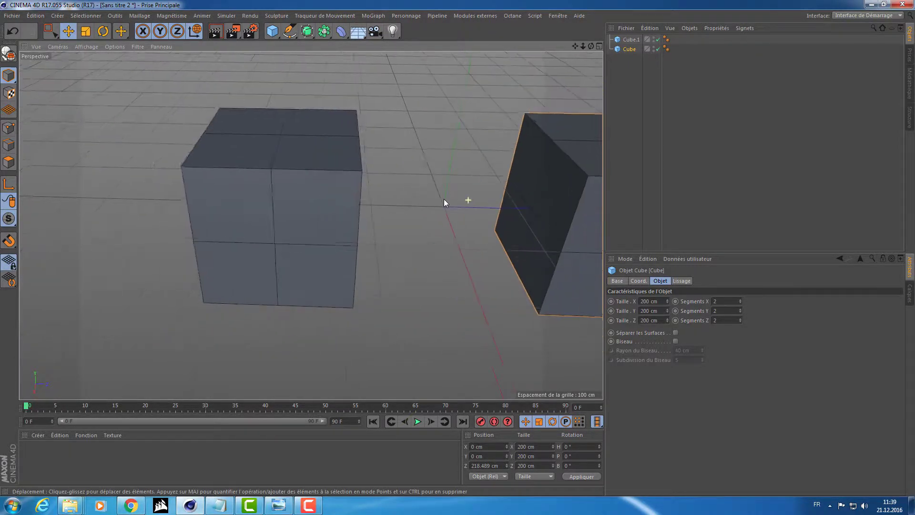
scroll(440, 198, up, 2)
Select both cubes and set their shared coordinate field to 0 cm.
drag(660, 124, 606, 34)
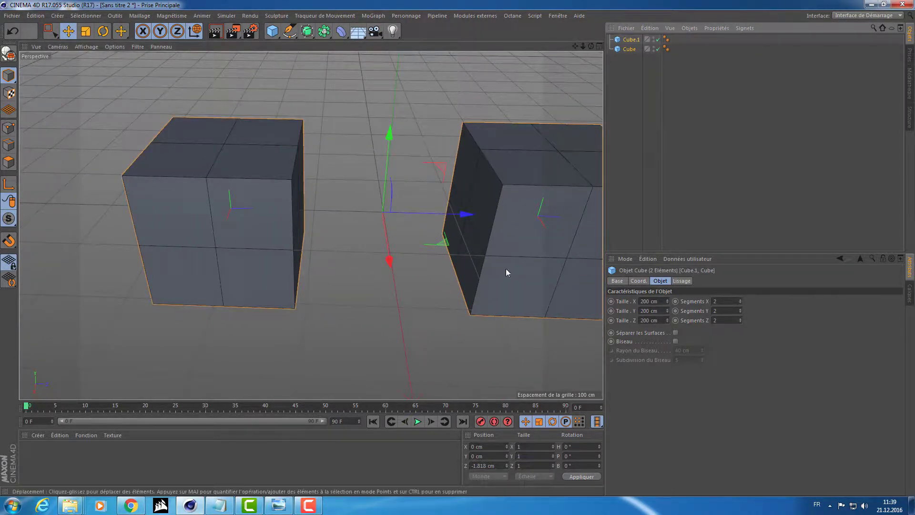
double_click(498, 466)
text(0)
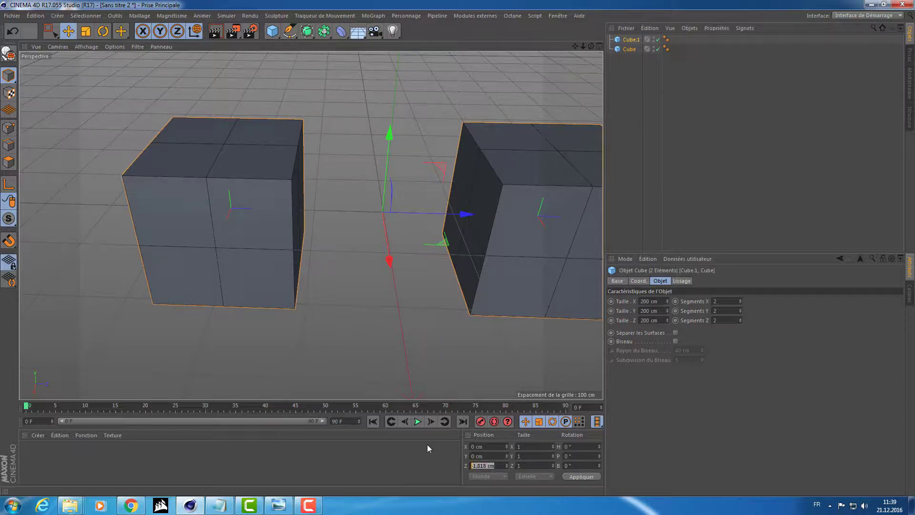
key(Return)
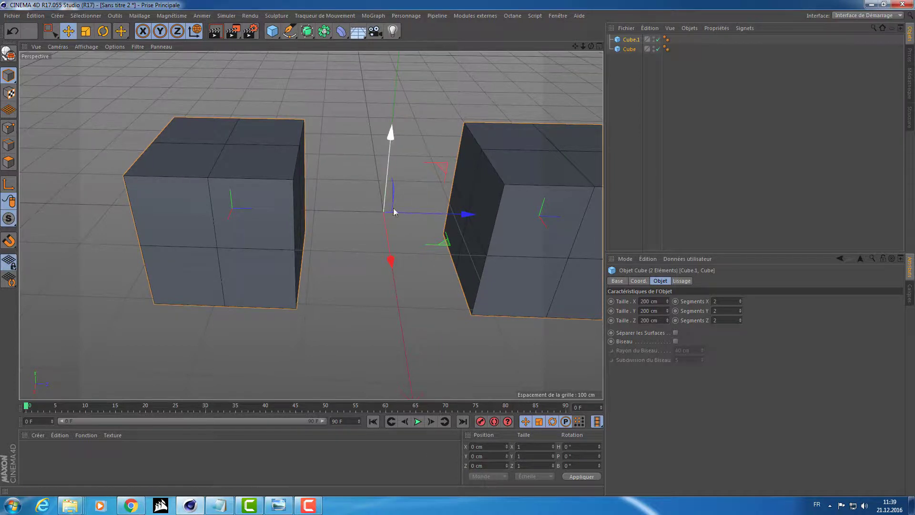
Check each cube's position and view the two cubes side by side.
click(472, 209)
click(218, 220)
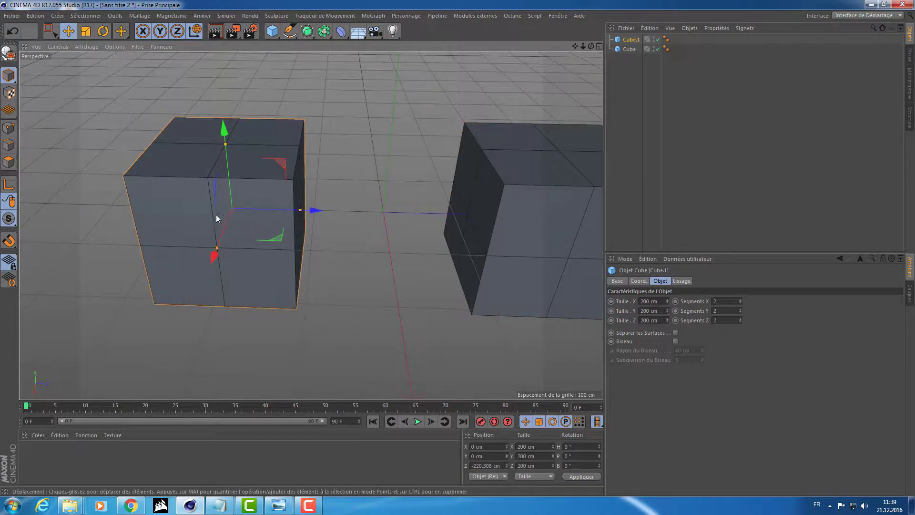
click(559, 228)
drag(656, 121, 668, 38)
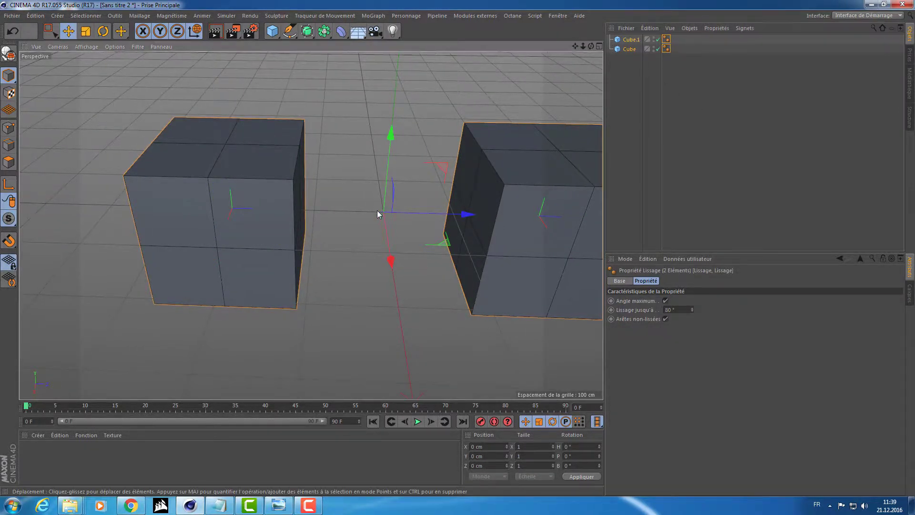
mouse_move(377, 211)
alt+mouse_down()
mouse_move(497, 262)
mouse_move(498, 206)
mouse_move(372, 216)
mouse_move(294, 264)
alt+mouse_up()
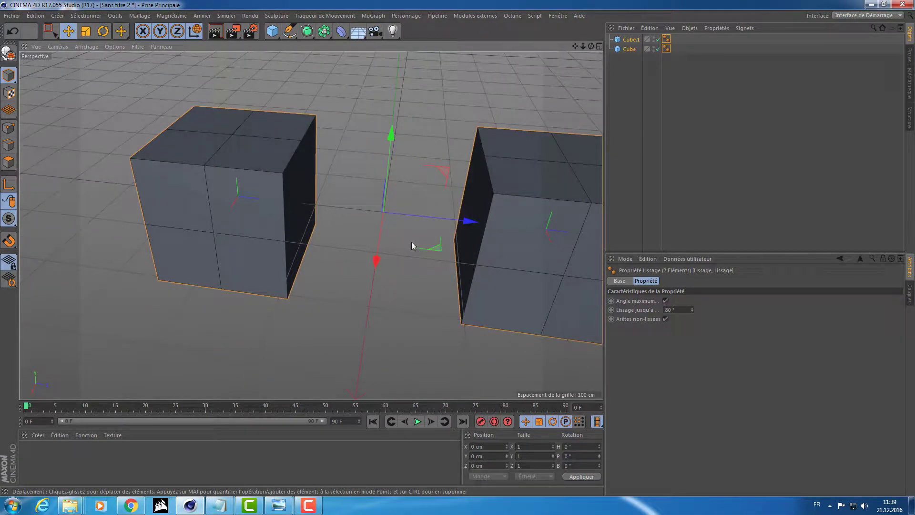
click(668, 218)
mouse_move(326, 237)
alt+mouse_down()
mouse_move(427, 215)
mouse_move(418, 231)
alt+mouse_up()
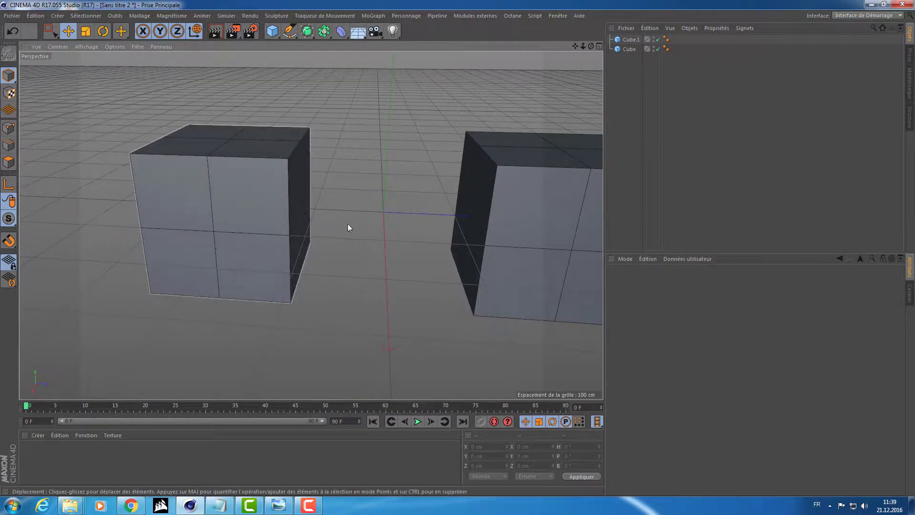
alt+drag(403, 220, 380, 231)
click(444, 224)
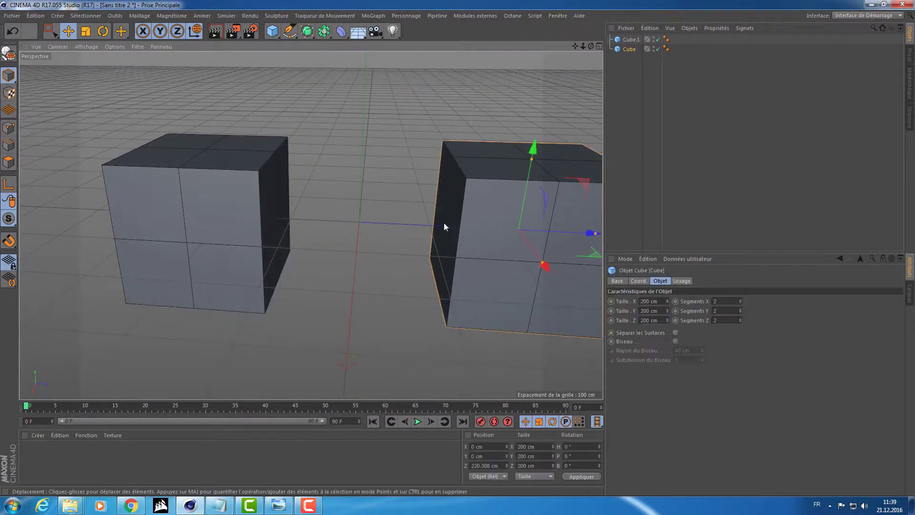
mouse_move(444, 224)
alt+mouse_down()
mouse_move(330, 154)
mouse_move(199, 167)
mouse_move(168, 203)
mouse_move(583, 212)
alt+mouse_up()
click(583, 212)
mouse_move(514, 271)
alt+mouse_down()
mouse_move(328, 214)
mouse_move(276, 187)
mouse_move(353, 225)
alt+mouse_up()
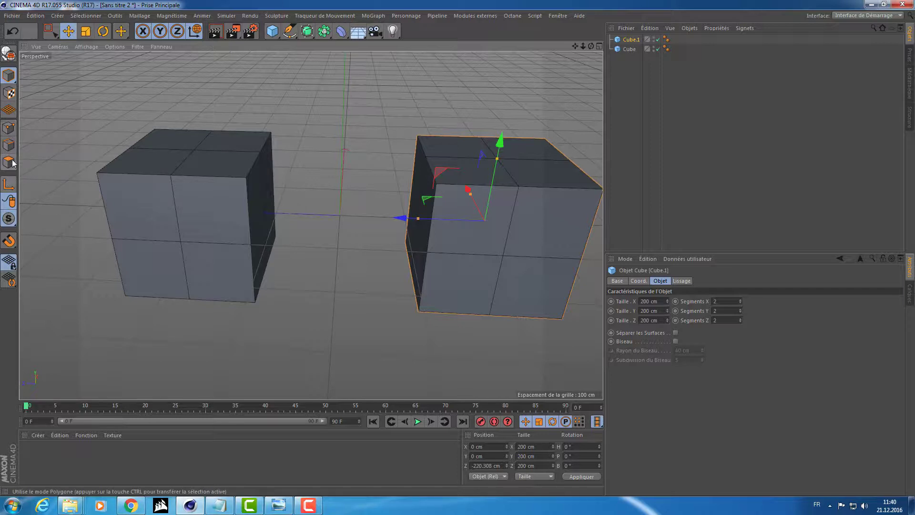
click(10, 129)
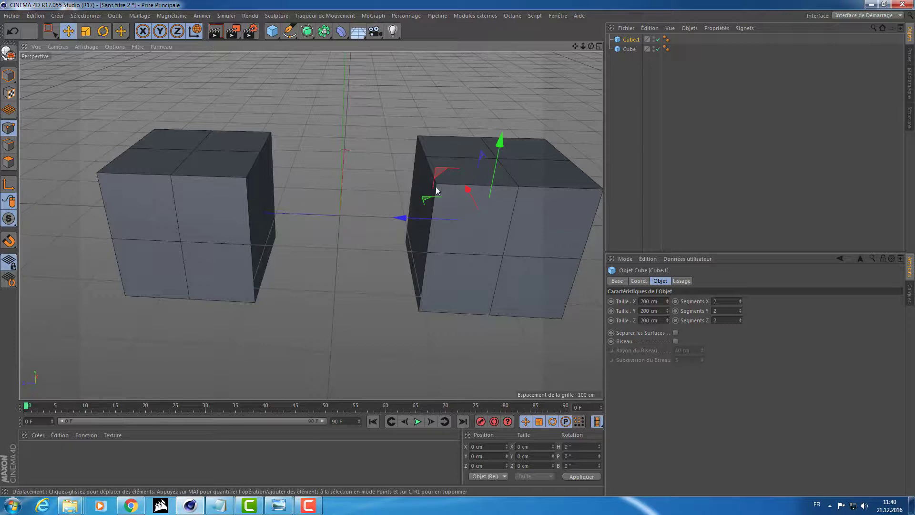
click(9, 145)
click(8, 162)
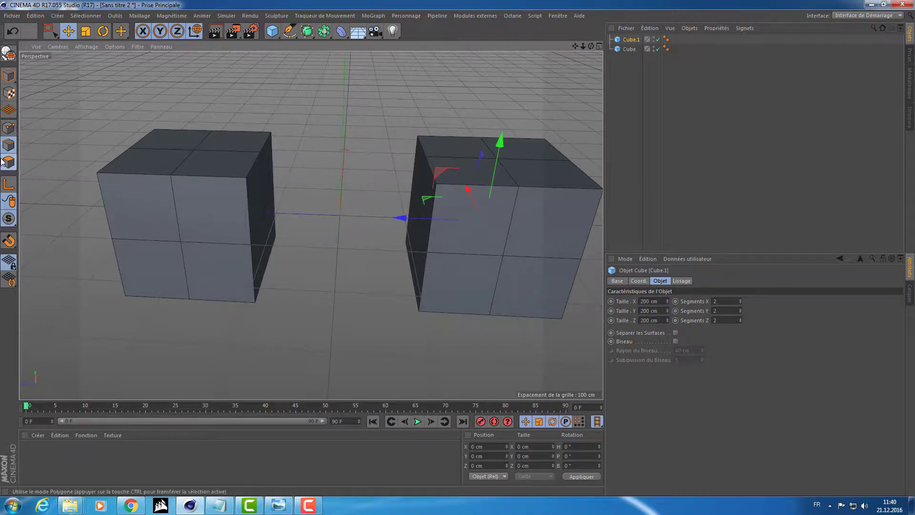
click(9, 74)
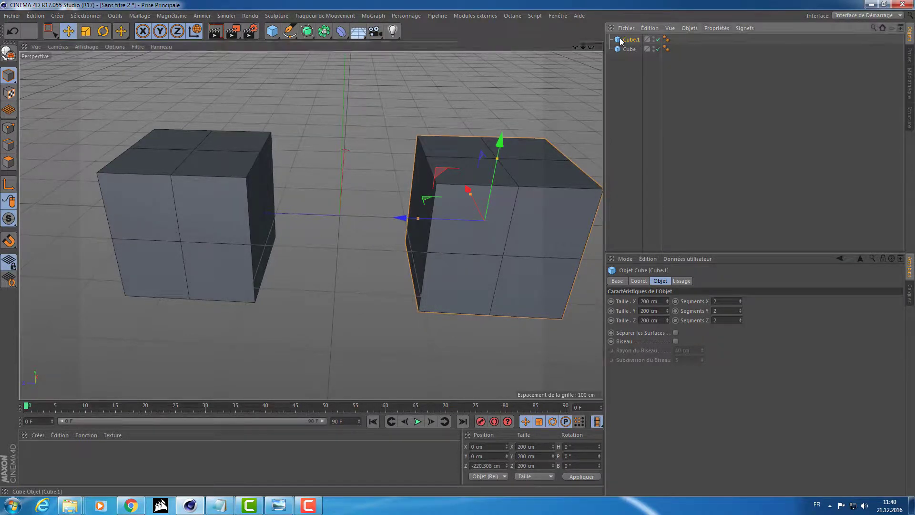
click(9, 53)
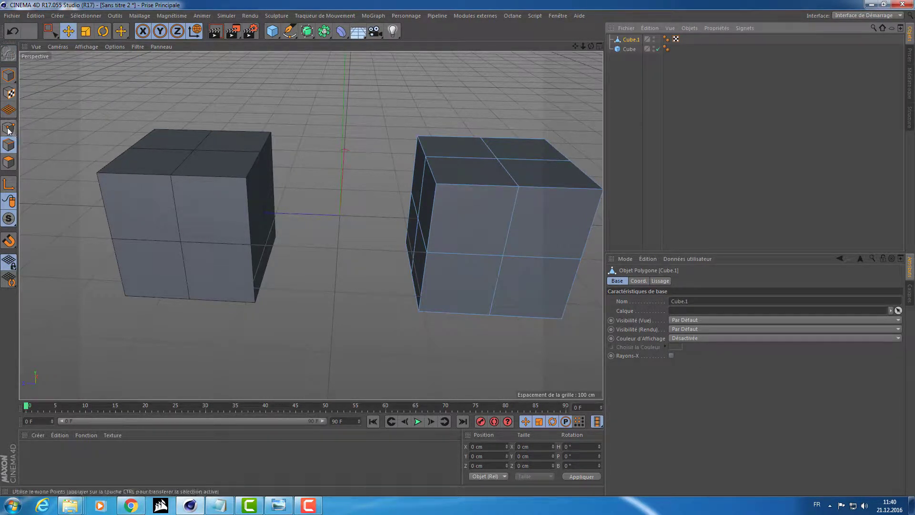
click(8, 162)
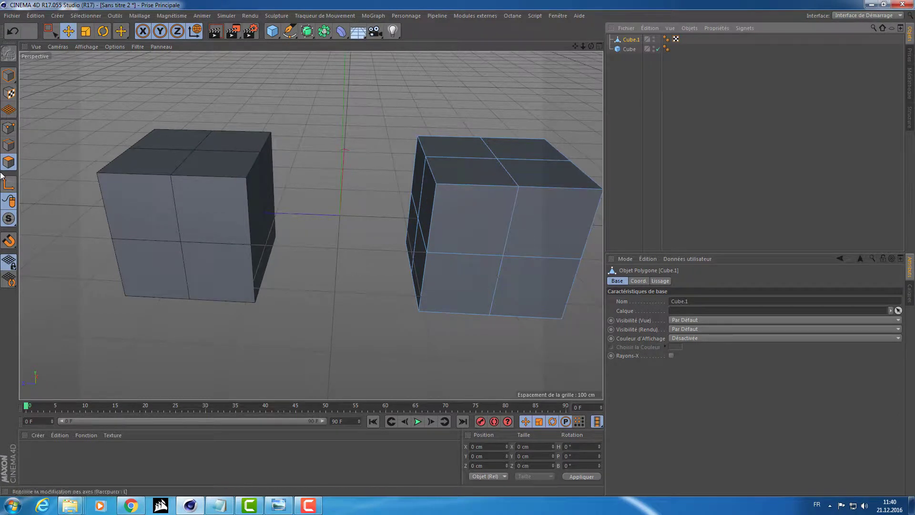
click(8, 145)
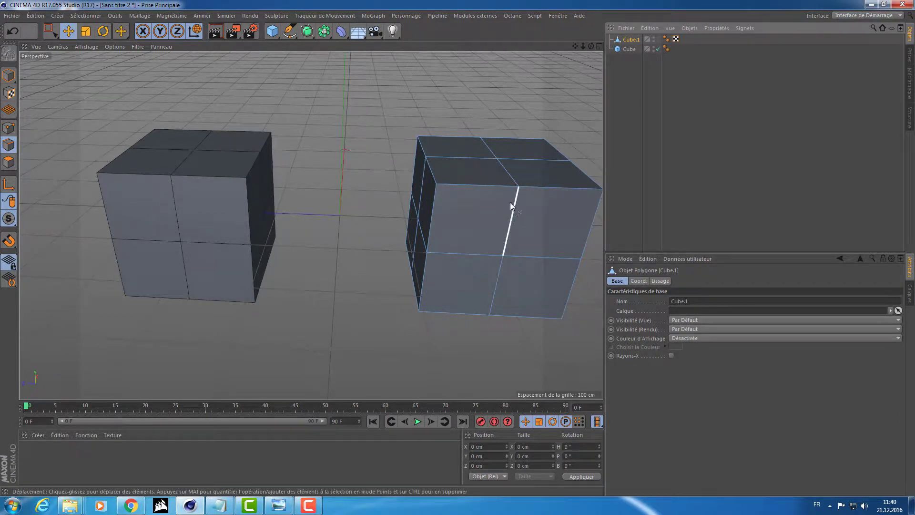
click(8, 127)
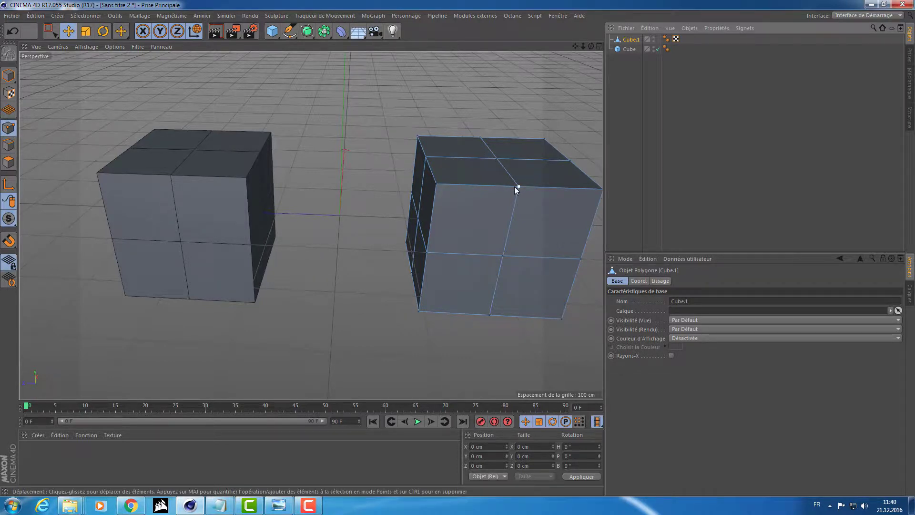
click(10, 31)
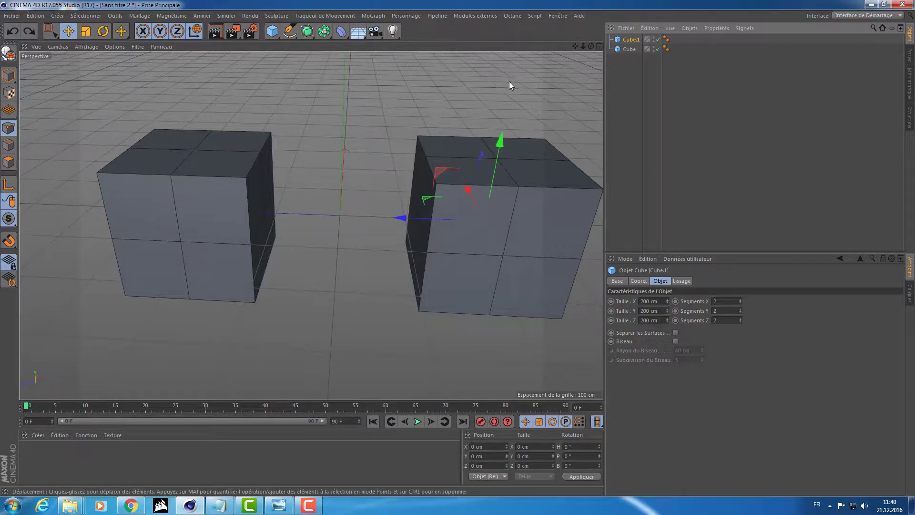
Make the right cube, Cube.1, an editable polygon object with C.
alt+drag(481, 86, 559, 94)
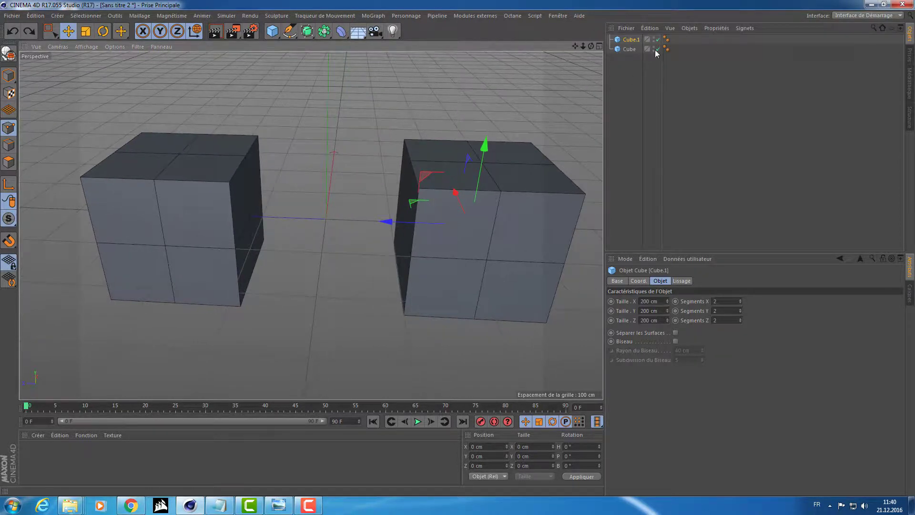
click(623, 50)
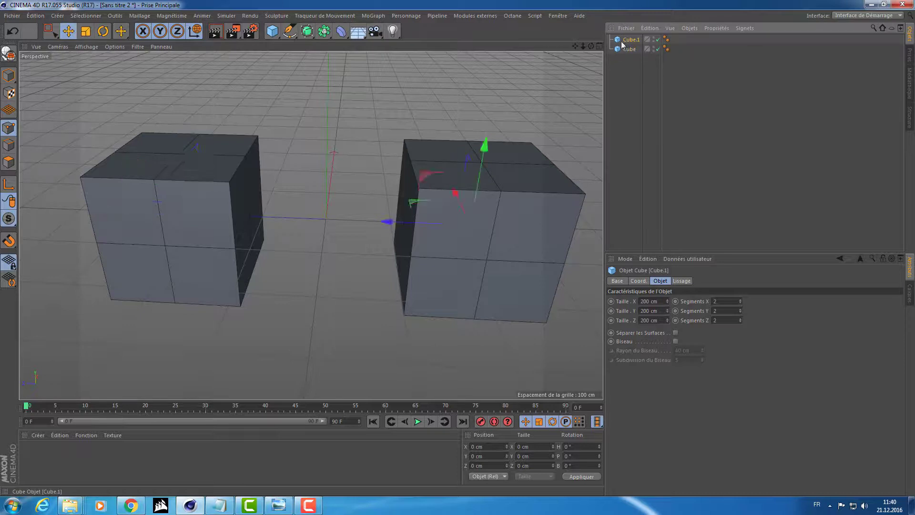
click(628, 40)
key(c)
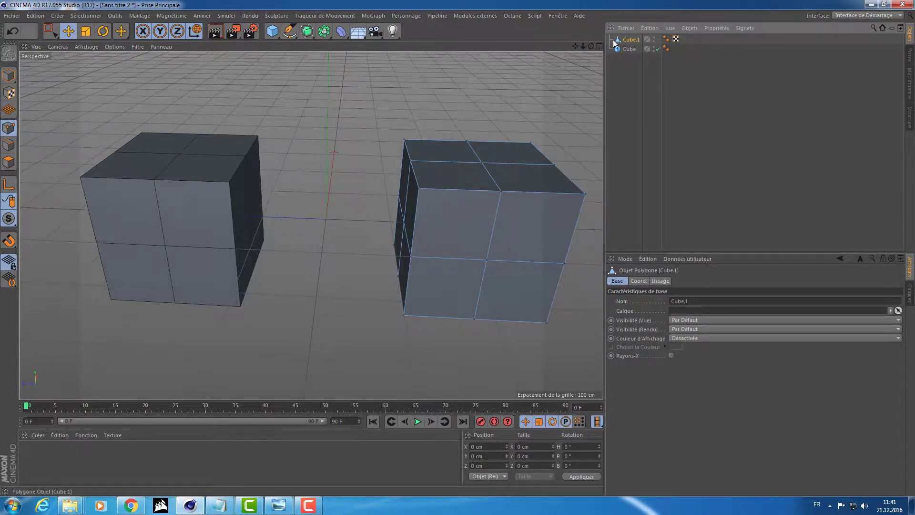
click(620, 50)
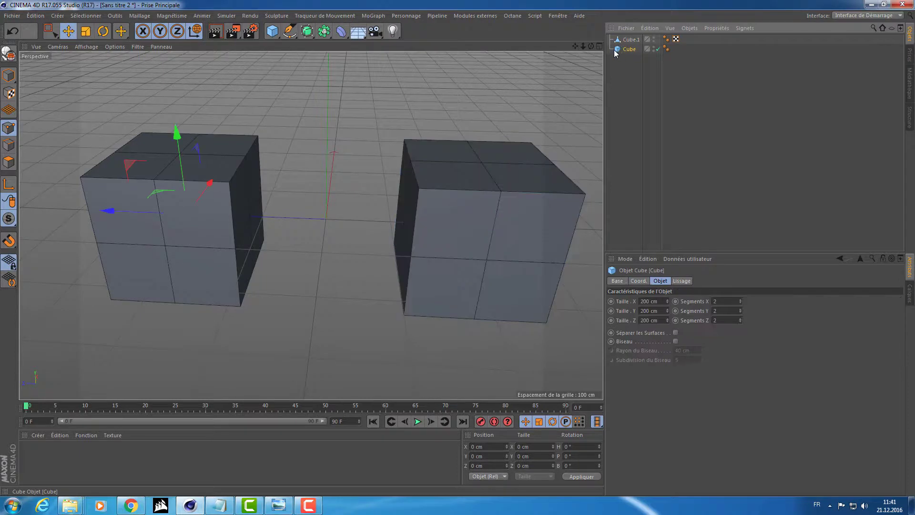
click(619, 42)
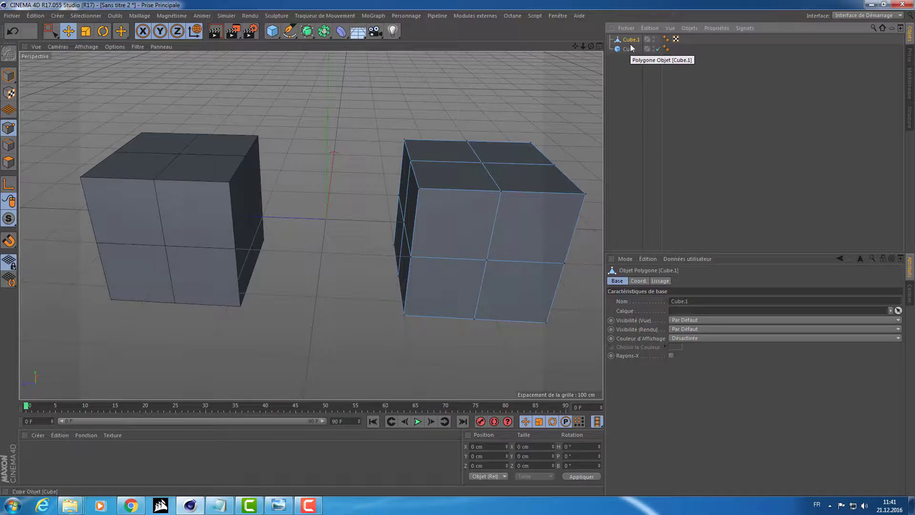
Increase the left Cube's Taille Y, then review Cube.1's basic properties.
click(626, 50)
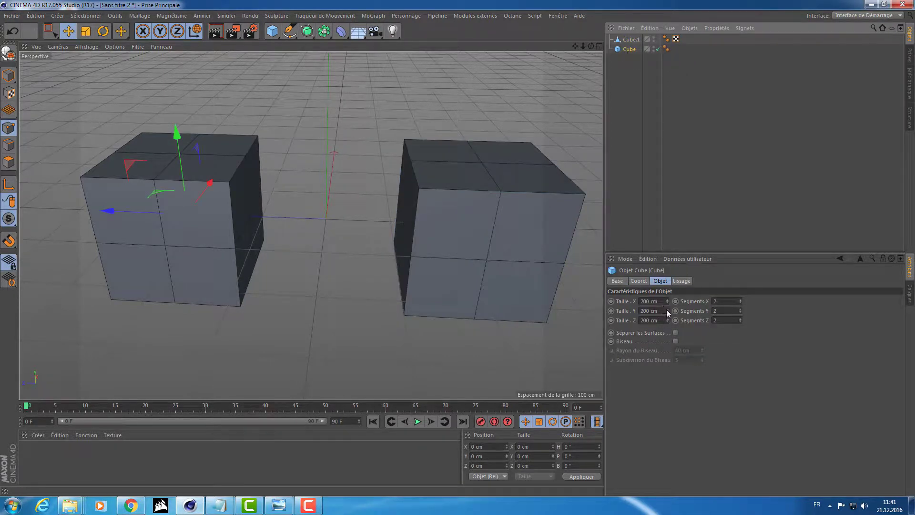
mouse_move(668, 310)
mouse_down()
mouse_move(667, 286)
mouse_move(668, 298)
mouse_up()
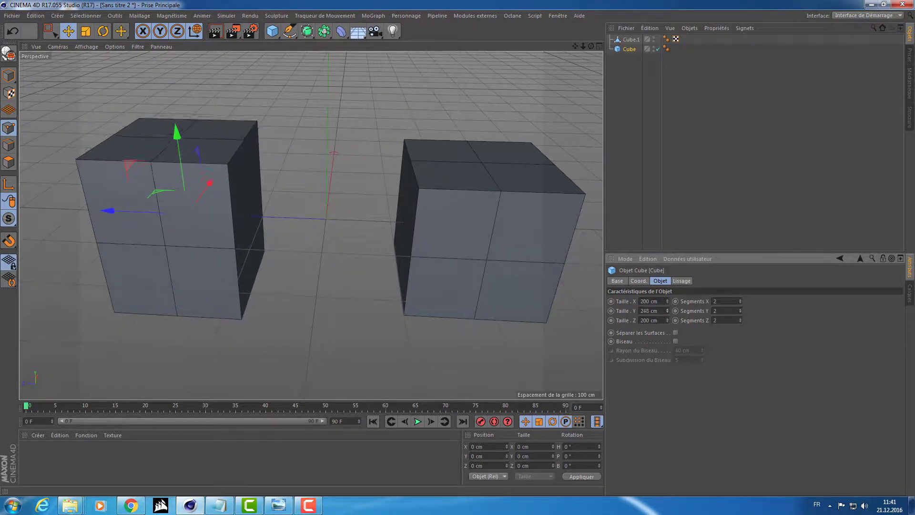
click(622, 41)
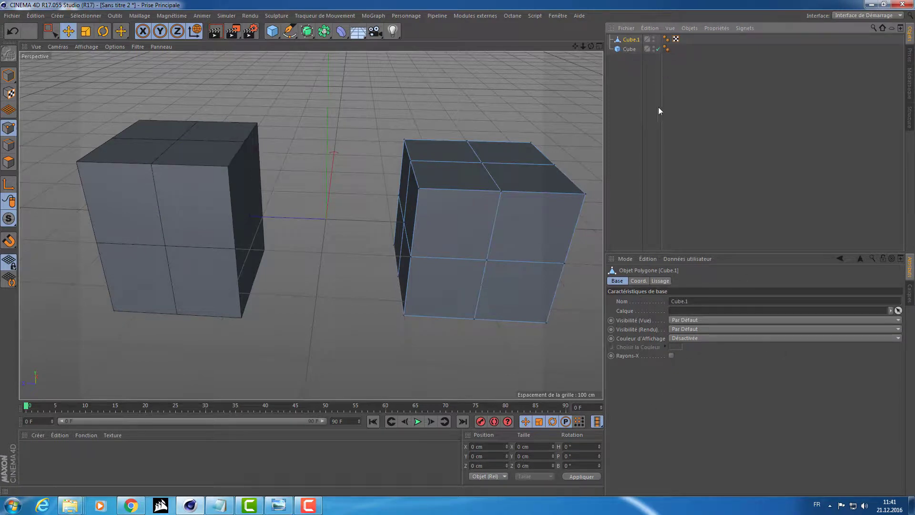
click(623, 49)
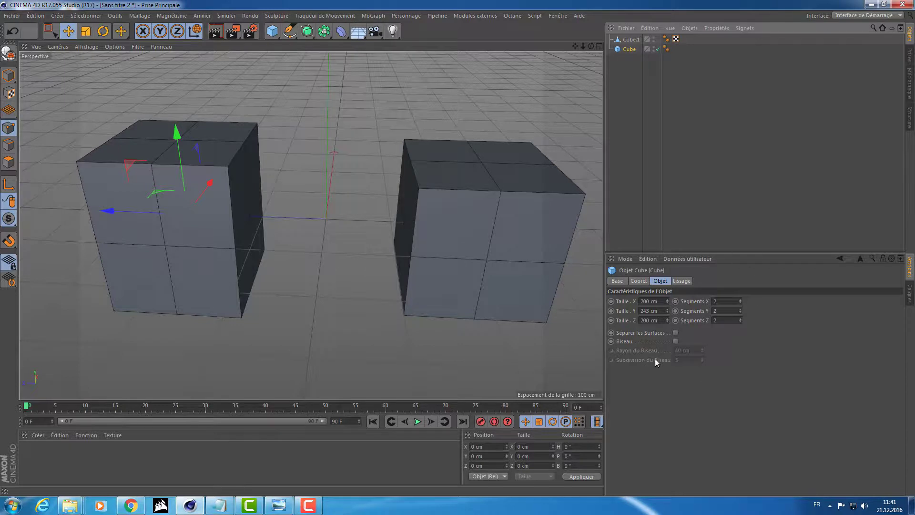
click(626, 39)
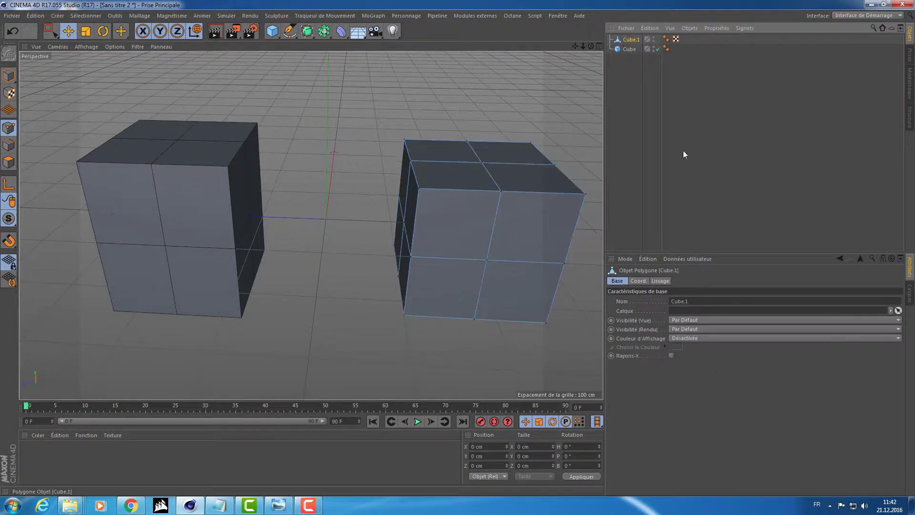
click(639, 281)
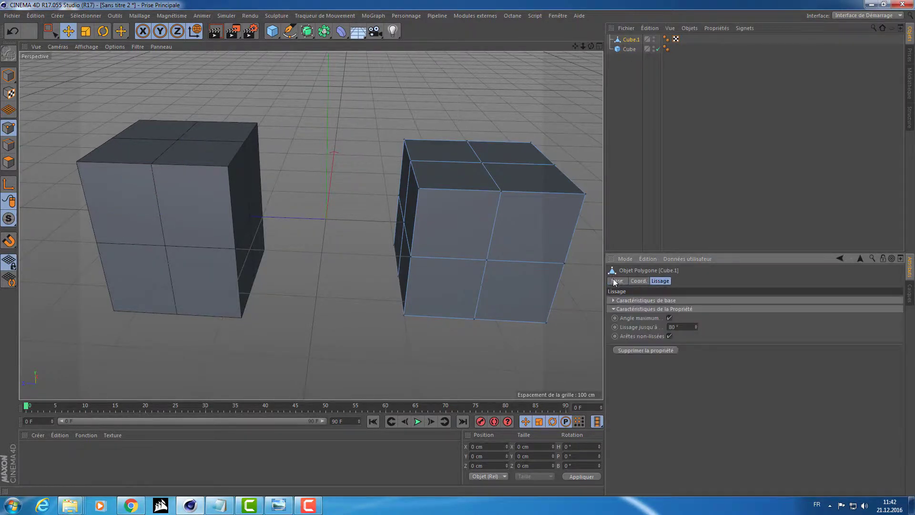
click(617, 281)
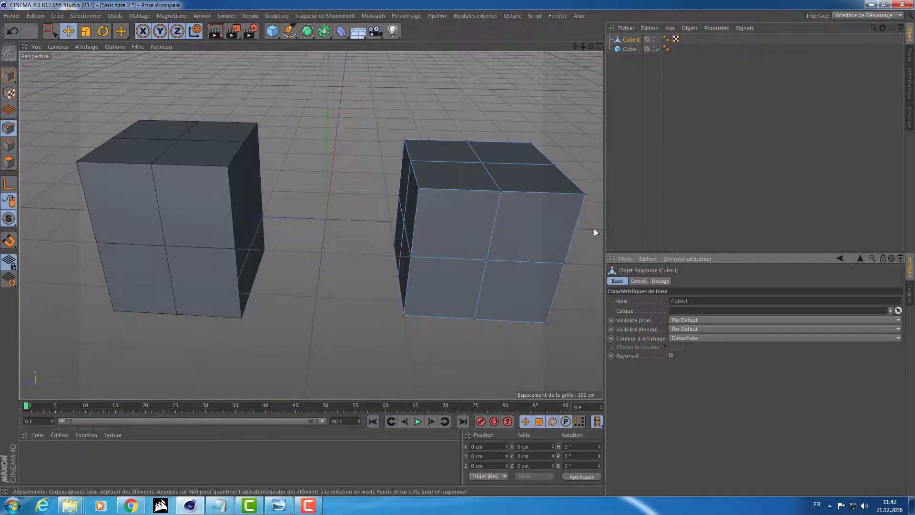
mouse_move(494, 223)
alt+mouse_down()
mouse_move(397, 198)
mouse_move(445, 196)
mouse_move(430, 194)
alt+mouse_up()
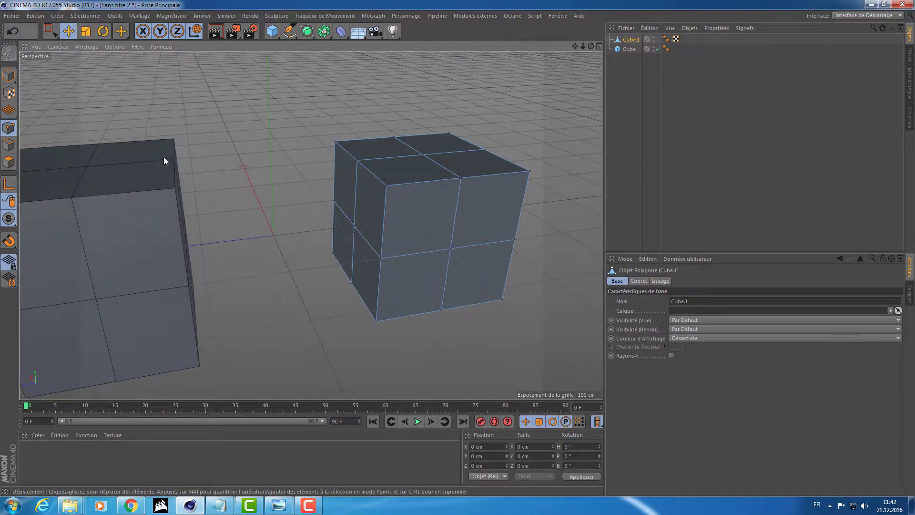
Activate Pinceau de sélection from the selection tools flyout.
click(53, 39)
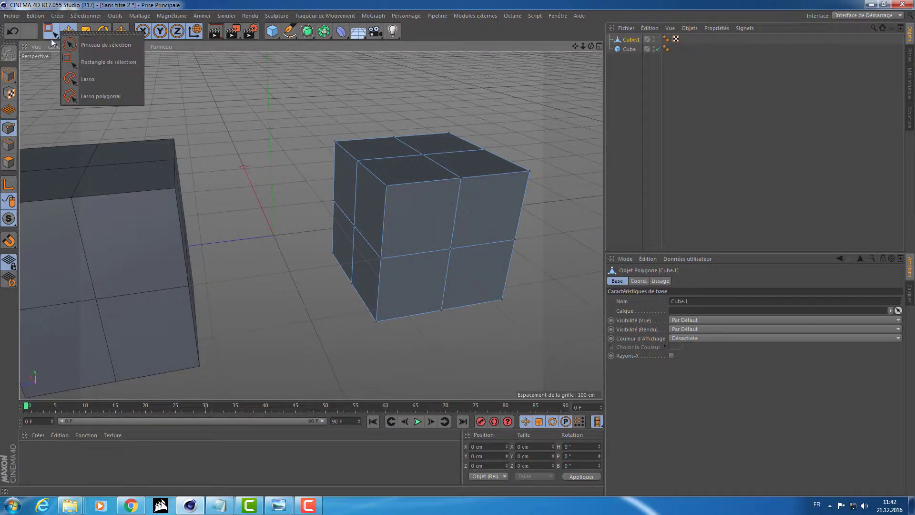
click(53, 41)
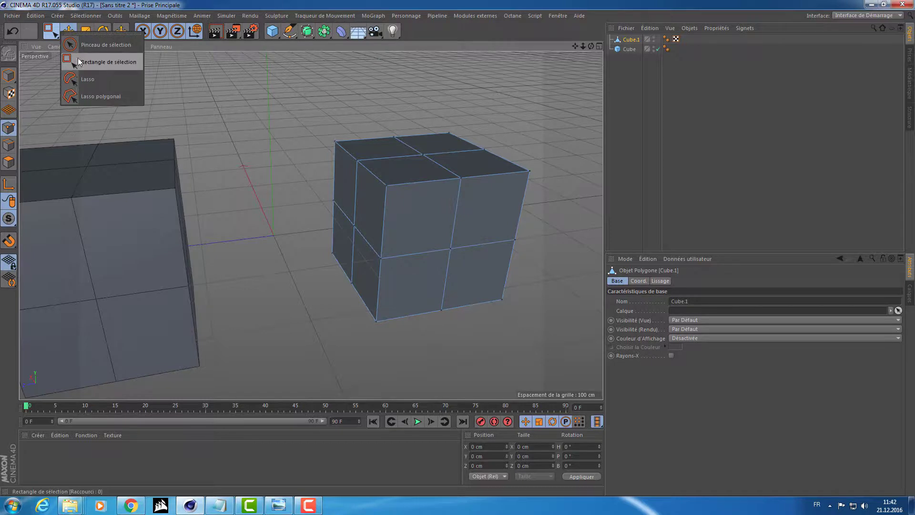
click(48, 31)
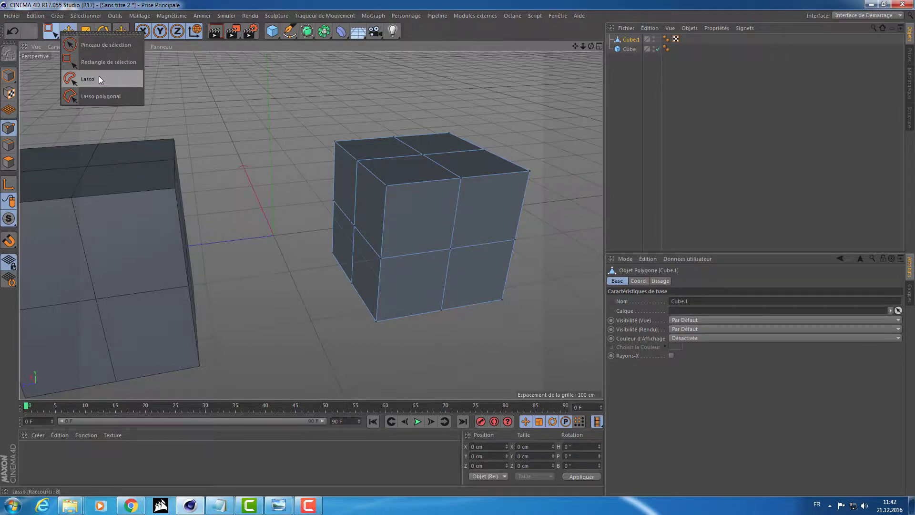
click(99, 45)
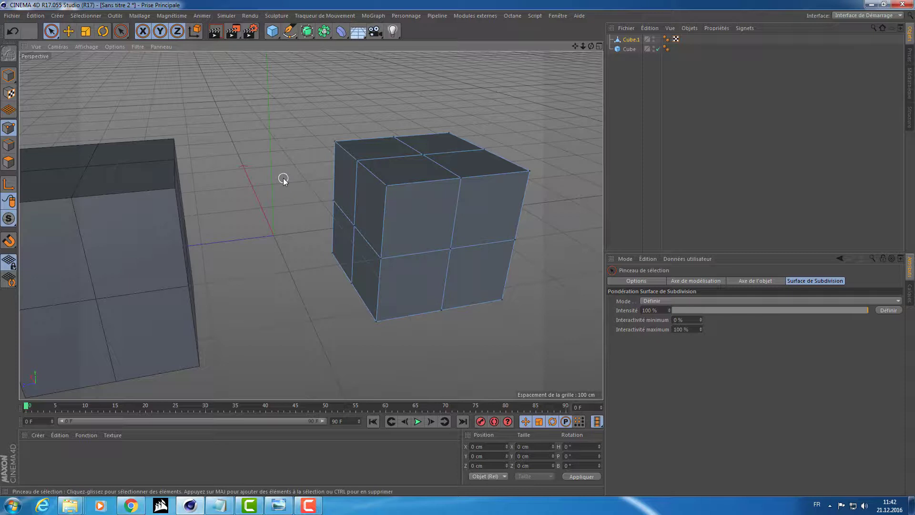
Shrink the selection brush to a small radius and enter Edges mode.
mouse_move(283, 181)
middle_down()
mouse_move(332, 197)
mouse_move(295, 189)
middle_up()
mouse_move(387, 187)
middle_down()
mouse_move(534, 198)
mouse_move(544, 209)
middle_up()
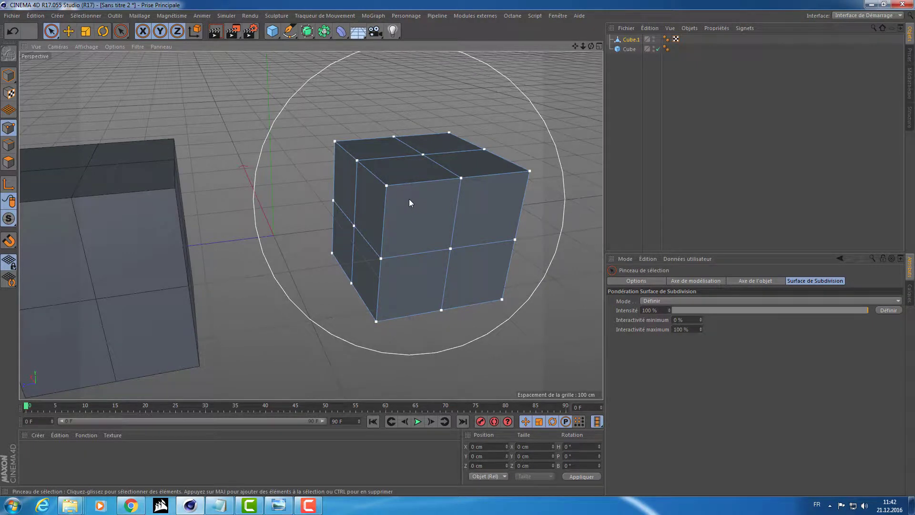
middle_drag(431, 201, 297, 211)
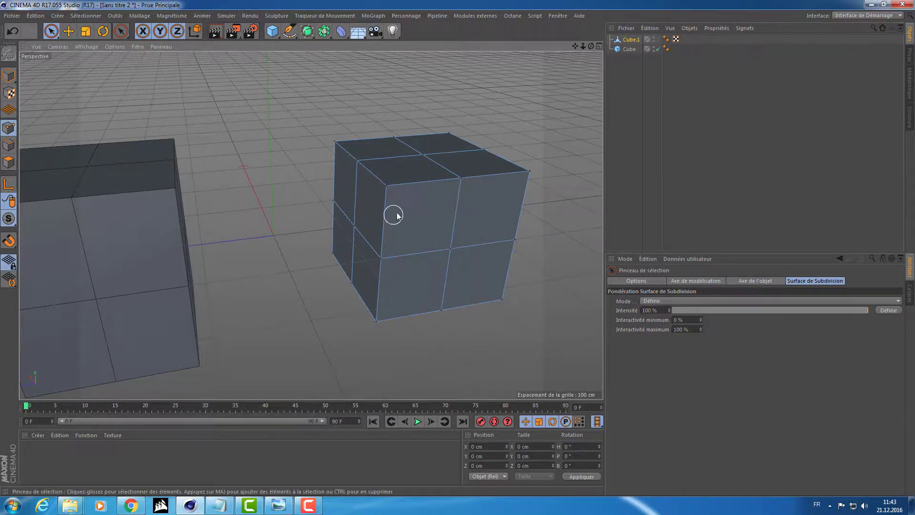
click(8, 144)
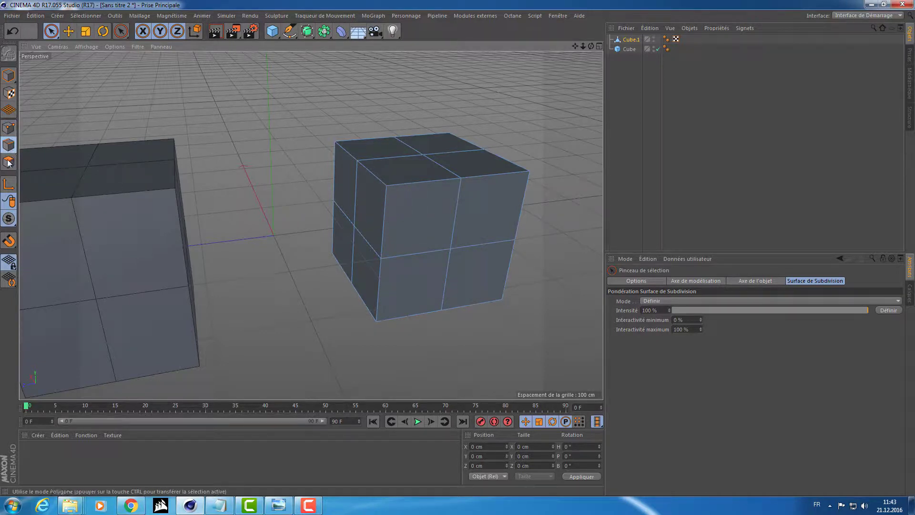
click(14, 127)
mouse_move(280, 158)
alt+mouse_down()
mouse_move(323, 178)
mouse_move(460, 189)
mouse_move(487, 182)
mouse_move(478, 170)
mouse_move(490, 176)
mouse_move(317, 204)
alt+mouse_up()
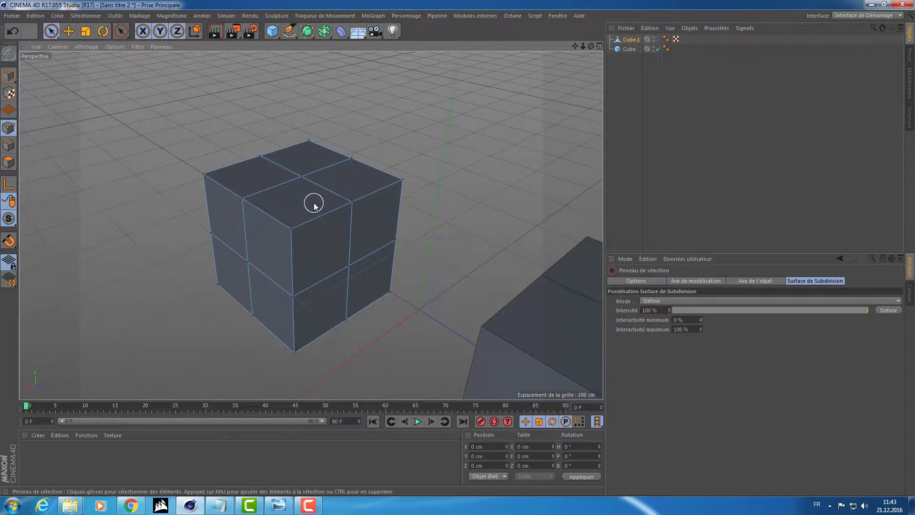
mouse_move(333, 241)
alt+mouse_down()
mouse_move(376, 236)
mouse_move(335, 223)
mouse_move(361, 211)
alt+mouse_up()
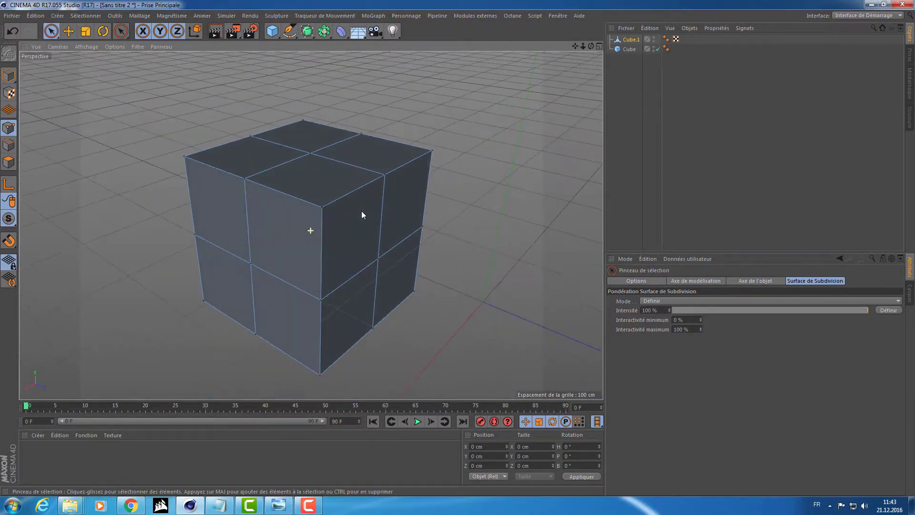
key(ctrl+a)
click(385, 176)
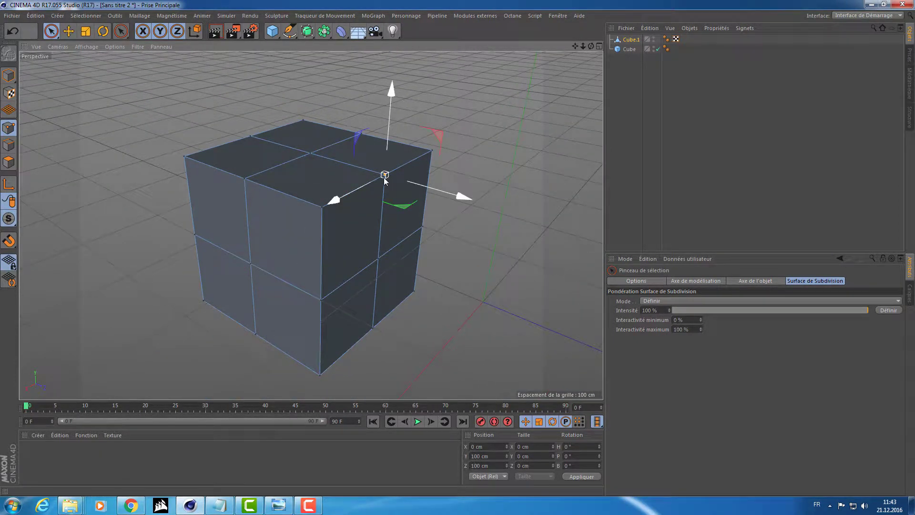
alt+drag(328, 210, 376, 226)
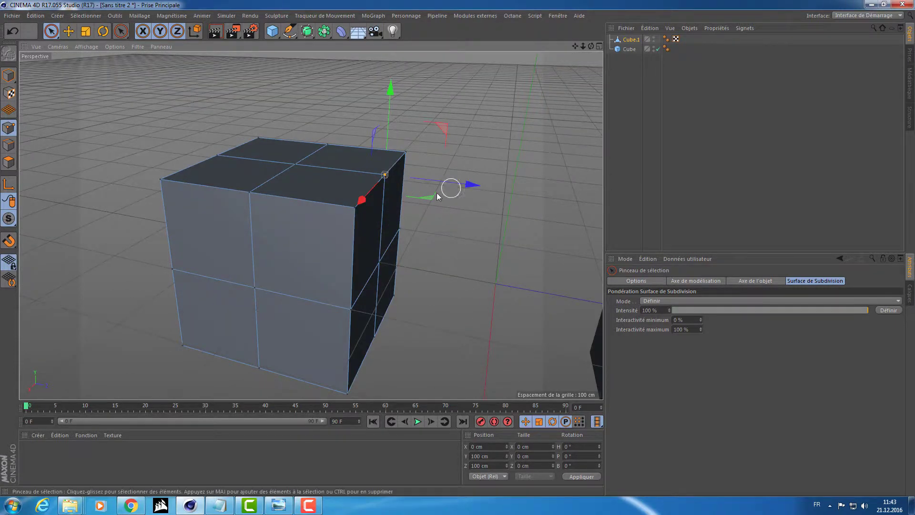
mouse_move(437, 192)
alt+mouse_down()
mouse_move(319, 222)
mouse_move(394, 176)
mouse_move(299, 224)
mouse_move(396, 224)
alt+mouse_up()
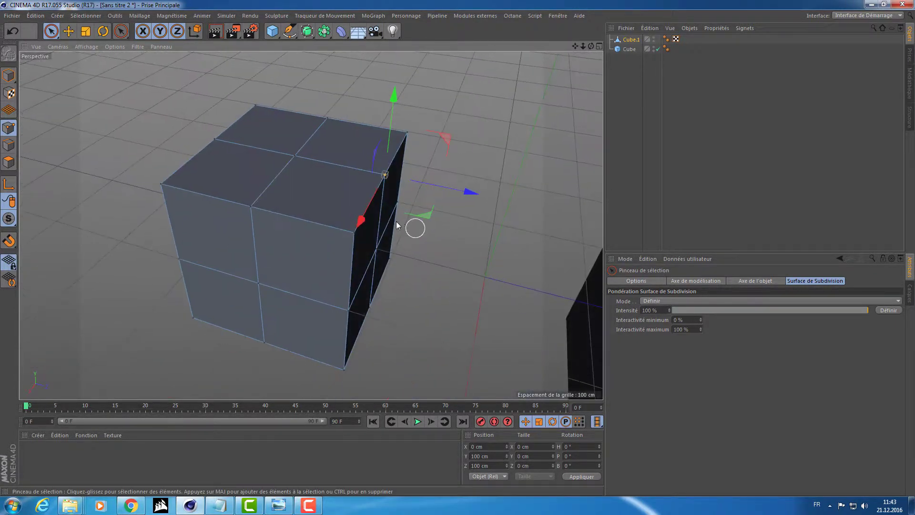
shift+click(214, 139)
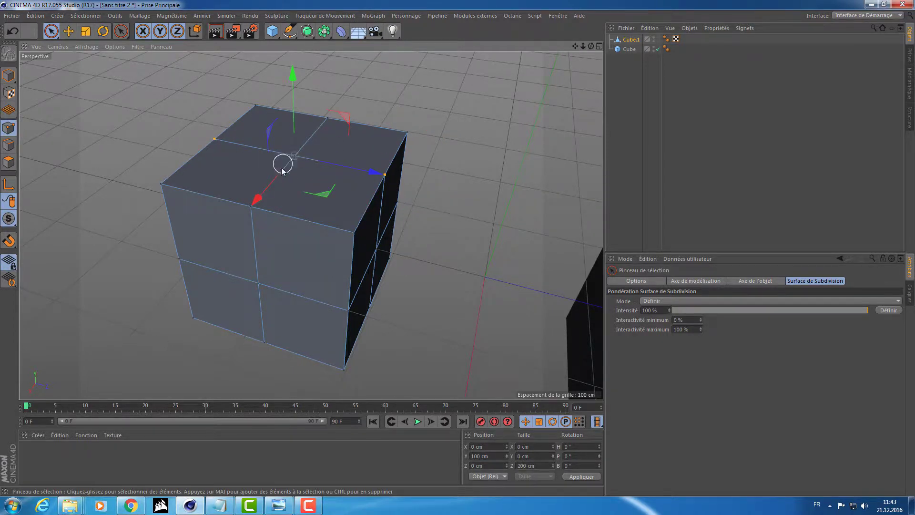
mouse_move(285, 176)
alt+mouse_down()
mouse_move(145, 180)
mouse_move(138, 172)
alt+mouse_up()
shift+click(363, 268)
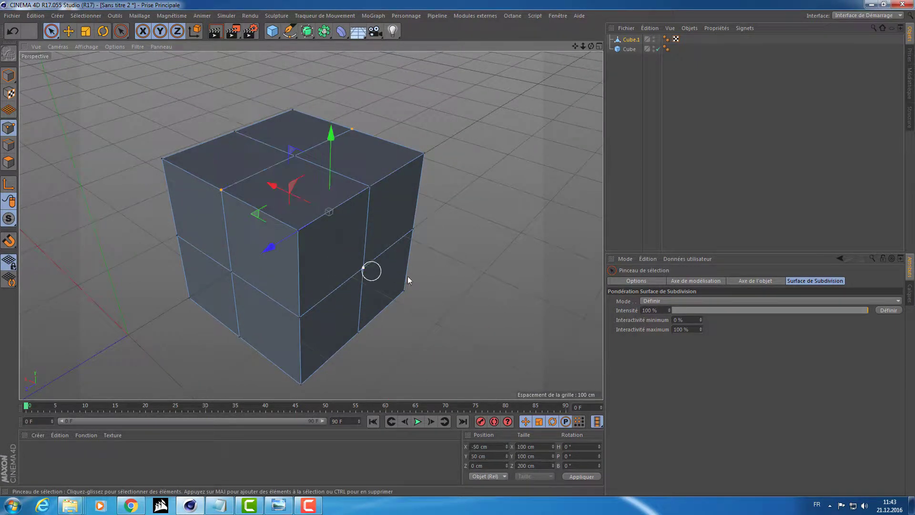
mouse_move(408, 276)
alt+mouse_down()
mouse_move(354, 254)
mouse_move(268, 239)
mouse_move(245, 276)
alt+mouse_up()
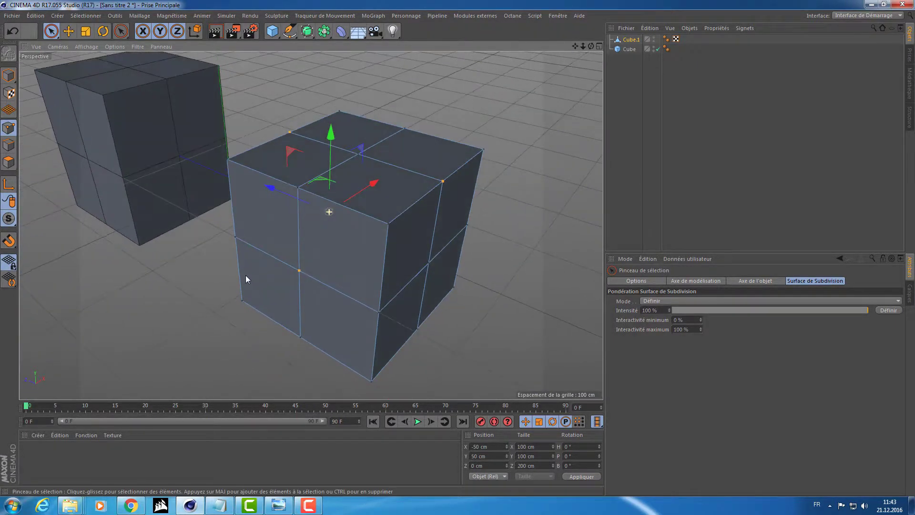
alt+drag(490, 231, 405, 241)
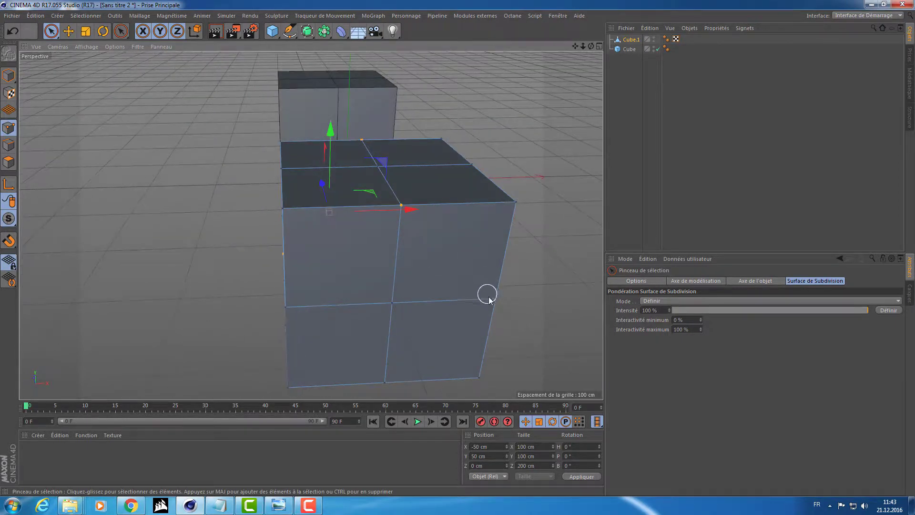
mouse_move(489, 300)
alt+mouse_down()
mouse_move(470, 282)
mouse_move(381, 274)
mouse_move(550, 273)
mouse_move(403, 254)
mouse_move(377, 296)
alt+mouse_up()
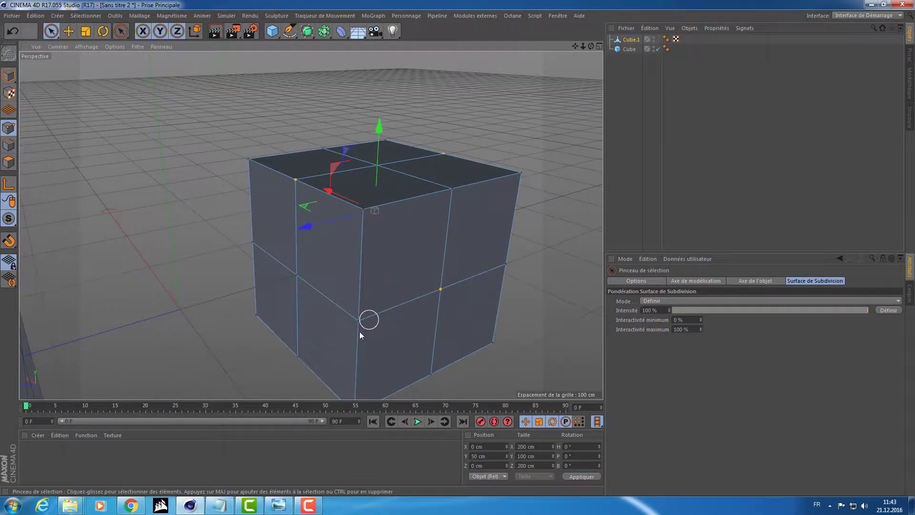
click(362, 343)
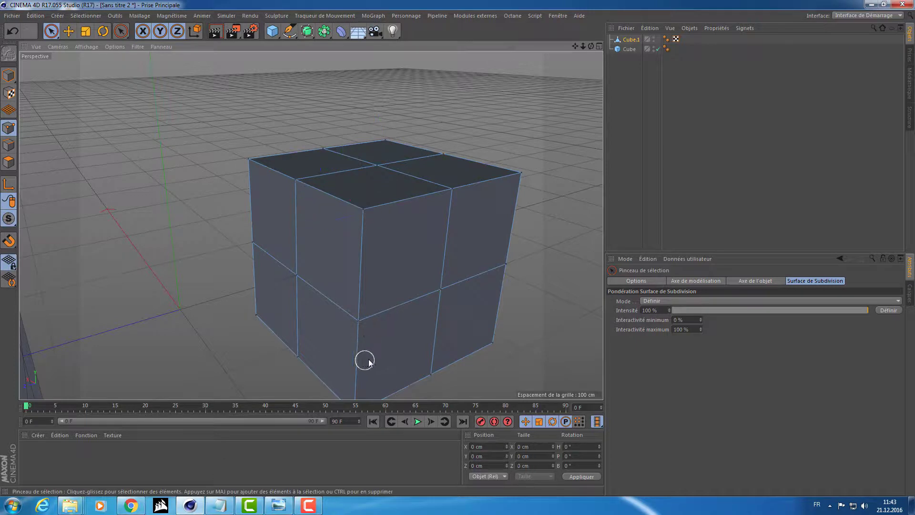
click(51, 32)
mouse_move(363, 206)
mouse_down()
mouse_move(374, 239)
mouse_move(360, 328)
mouse_up()
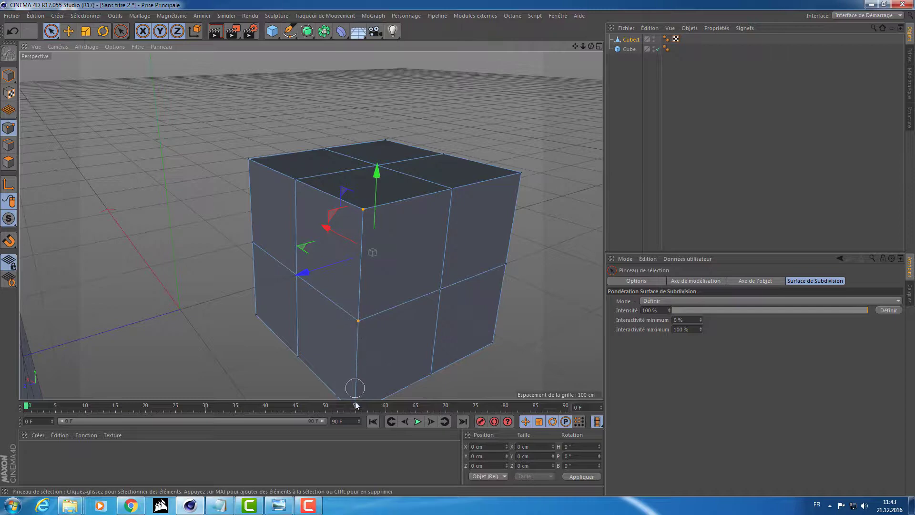
mouse_move(491, 208)
shift+mouse_down()
mouse_move(523, 174)
mouse_move(347, 138)
mouse_move(348, 173)
mouse_move(204, 155)
mouse_move(210, 198)
shift+mouse_up()
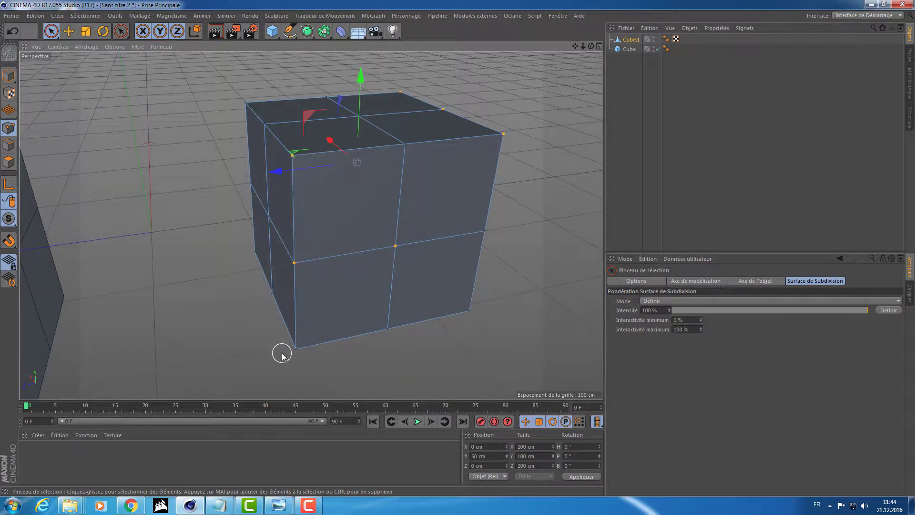
mouse_move(282, 351)
shift+mouse_down()
mouse_move(331, 337)
mouse_move(427, 363)
shift+mouse_up()
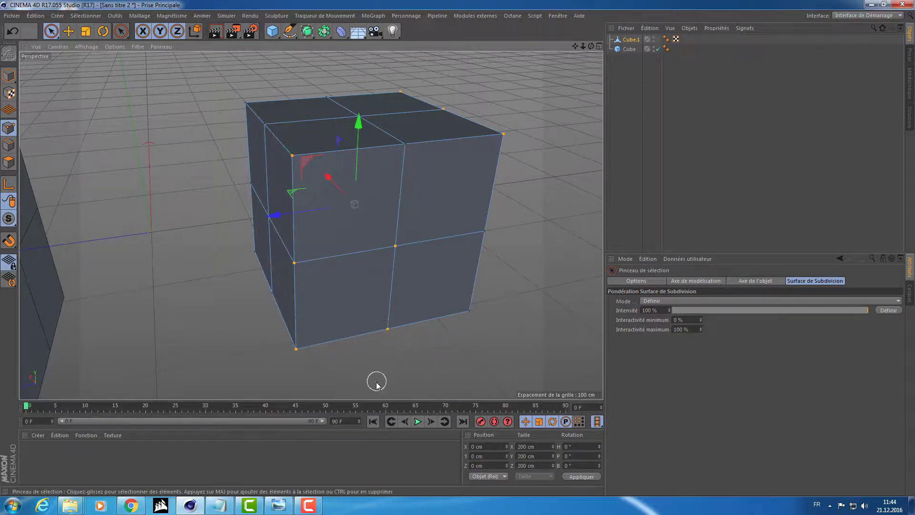
alt+drag(490, 233, 419, 233)
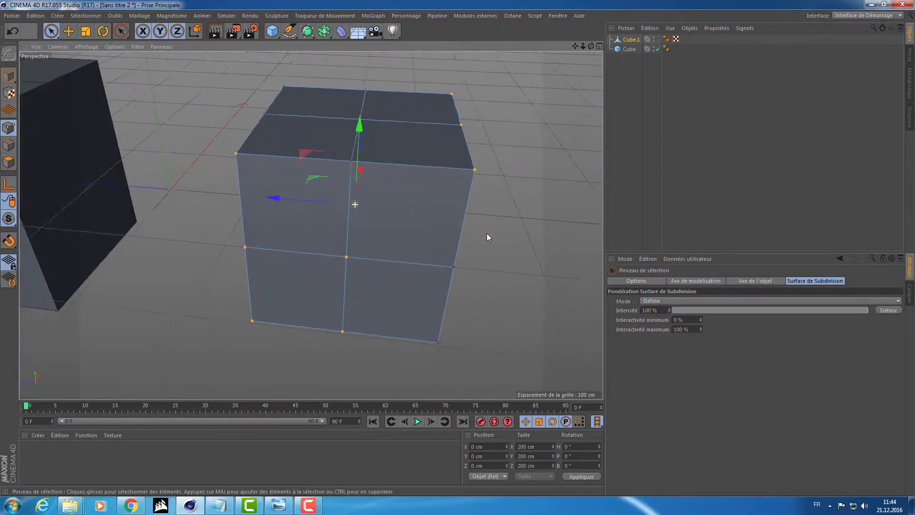
click(207, 227)
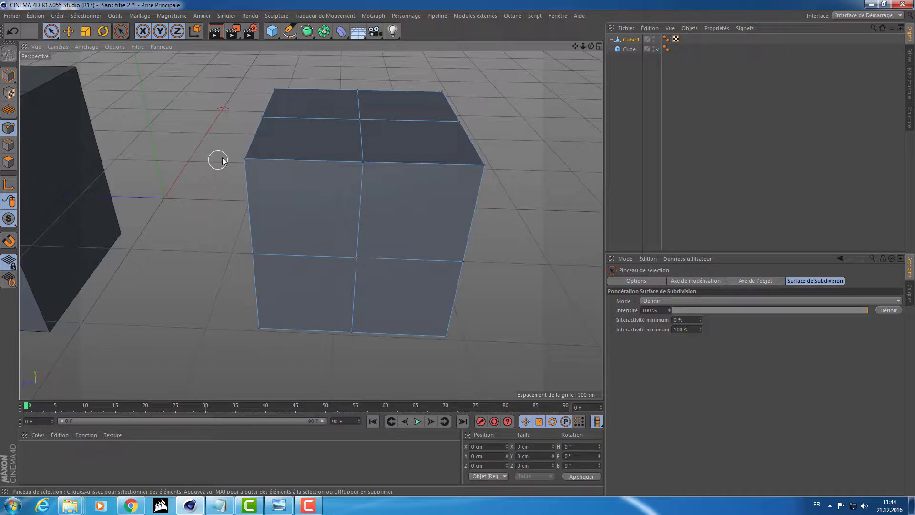
drag(217, 157, 267, 157)
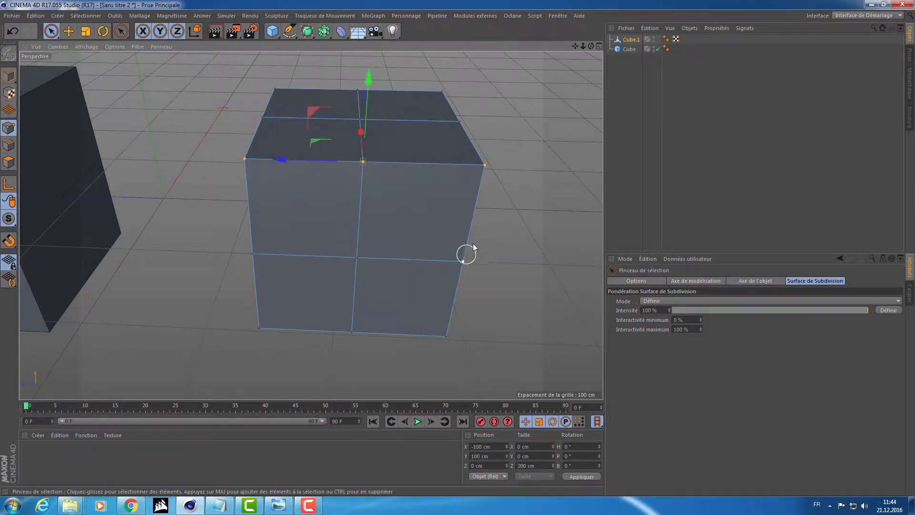
ctrl+click(485, 165)
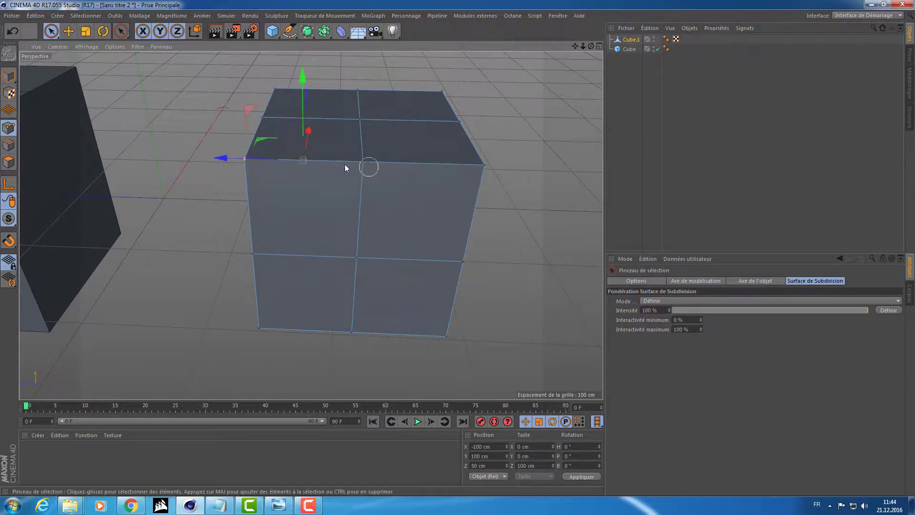
click(167, 195)
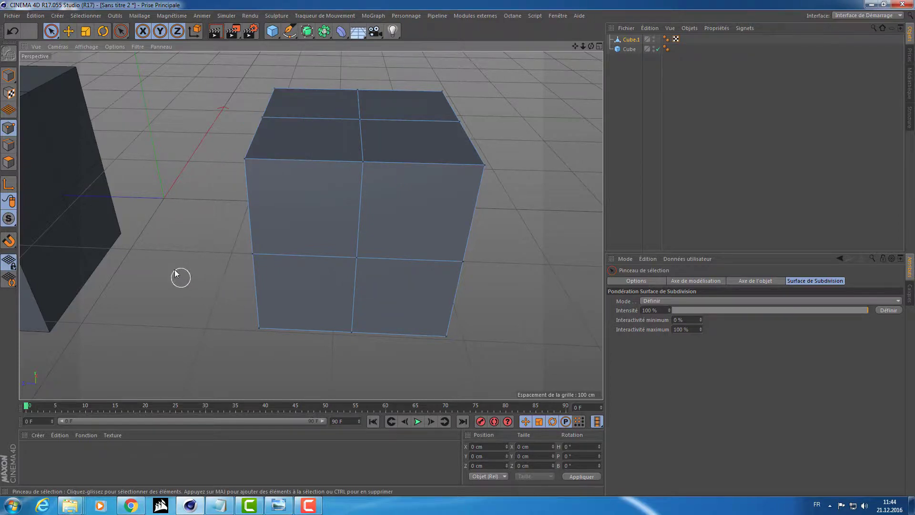
mouse_move(175, 273)
alt+mouse_down()
mouse_move(207, 252)
mouse_move(186, 234)
alt+mouse_up()
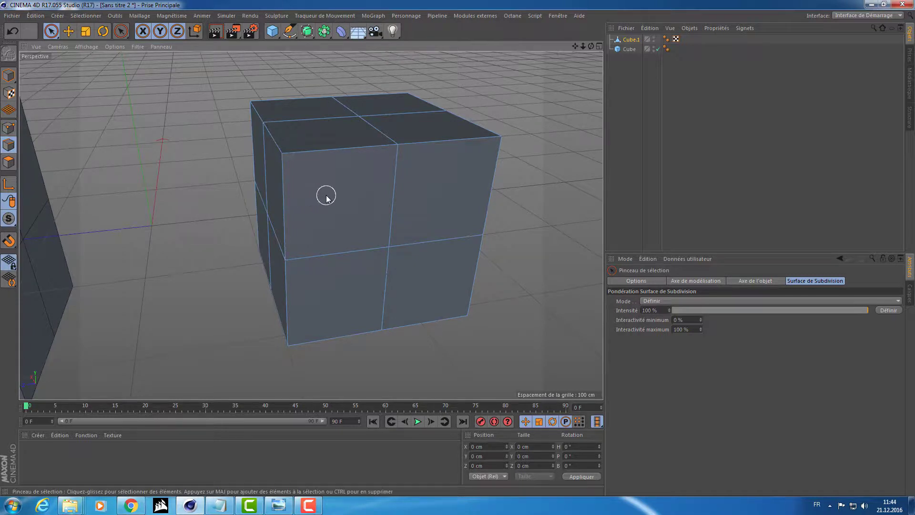
Select the cube's upper edges, then switch to Polygons and select the four front polygons.
click(393, 191)
mouse_move(279, 159)
mouse_down()
mouse_move(425, 224)
mouse_move(296, 351)
mouse_up()
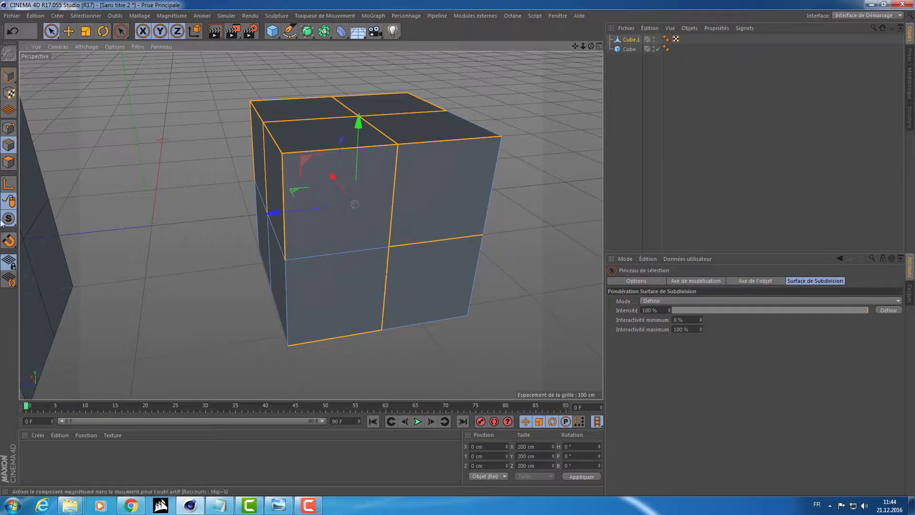
click(9, 163)
mouse_move(328, 222)
mouse_down()
mouse_move(439, 199)
mouse_move(352, 252)
mouse_up()
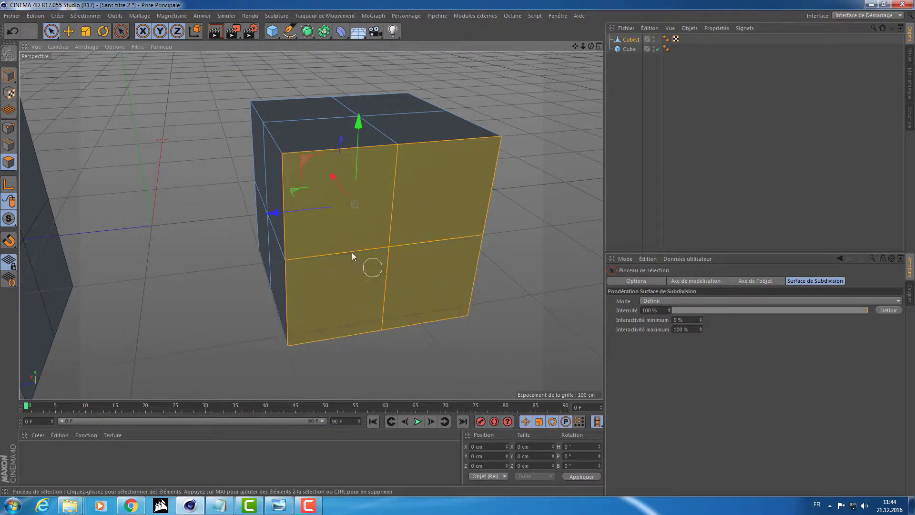
mouse_move(490, 235)
alt+mouse_down()
mouse_move(453, 199)
mouse_move(279, 188)
mouse_move(321, 178)
alt+mouse_up()
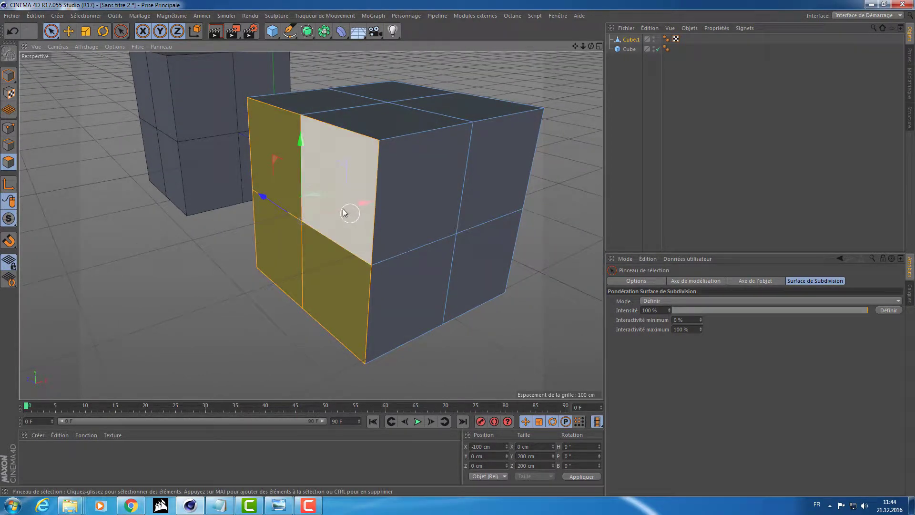
Move the front polygons along X and scale them to about 62%.
drag(364, 204, 314, 197)
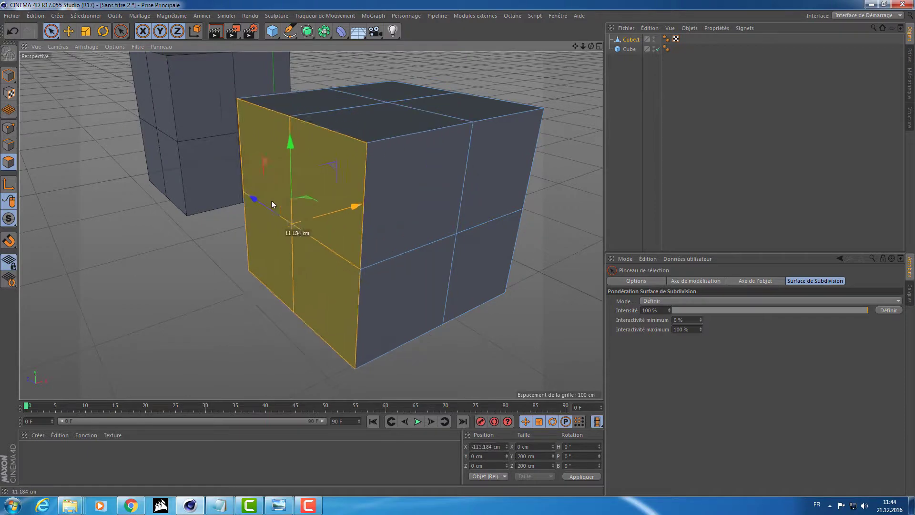
mouse_move(389, 192)
mouse_down()
mouse_move(332, 194)
mouse_move(321, 236)
mouse_move(286, 241)
mouse_move(336, 230)
mouse_up()
key(r)
key(t)
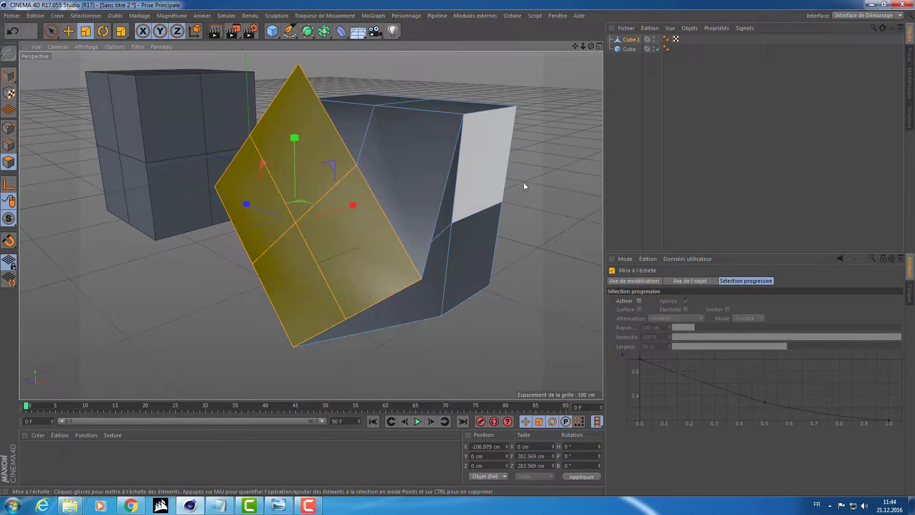
mouse_move(523, 182)
mouse_down()
mouse_move(474, 218)
mouse_move(511, 222)
mouse_move(444, 240)
mouse_move(521, 222)
mouse_move(514, 222)
mouse_up()
Undo the deformation back to a regular cube and select one of its faces.
key(ctrl+z)
key(ctrl+z)
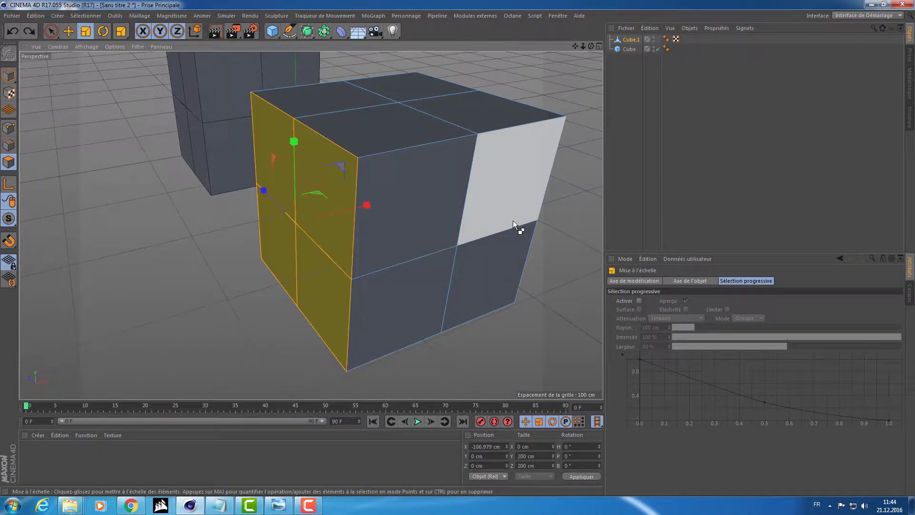
key(ctrl+z)
key(ctrl+z)
mouse_move(429, 227)
alt+mouse_down()
mouse_move(268, 231)
mouse_move(342, 230)
mouse_move(392, 192)
mouse_move(396, 204)
mouse_move(264, 215)
mouse_move(442, 224)
alt+mouse_up()
click(392, 191)
Lower Cube's height to 187 cm, widen it, and scale it up about 111%.
click(9, 76)
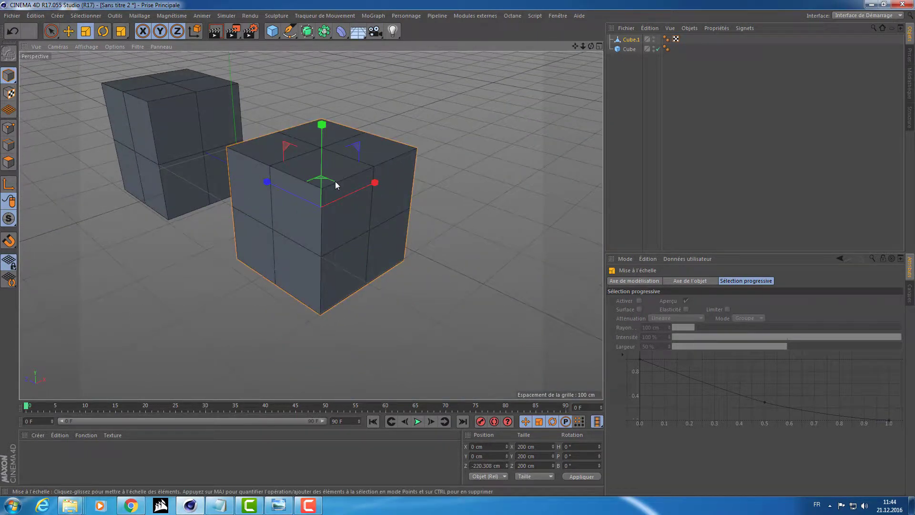
mouse_move(336, 181)
alt+mouse_down()
mouse_move(345, 222)
mouse_move(375, 210)
alt+mouse_up()
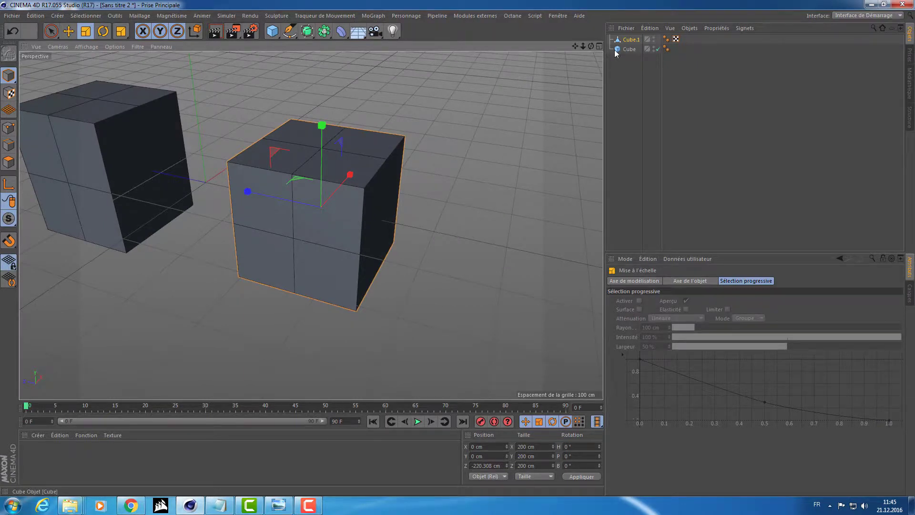
click(629, 49)
mouse_move(500, 152)
alt+mouse_down()
mouse_move(446, 170)
mouse_move(678, 46)
alt+mouse_up()
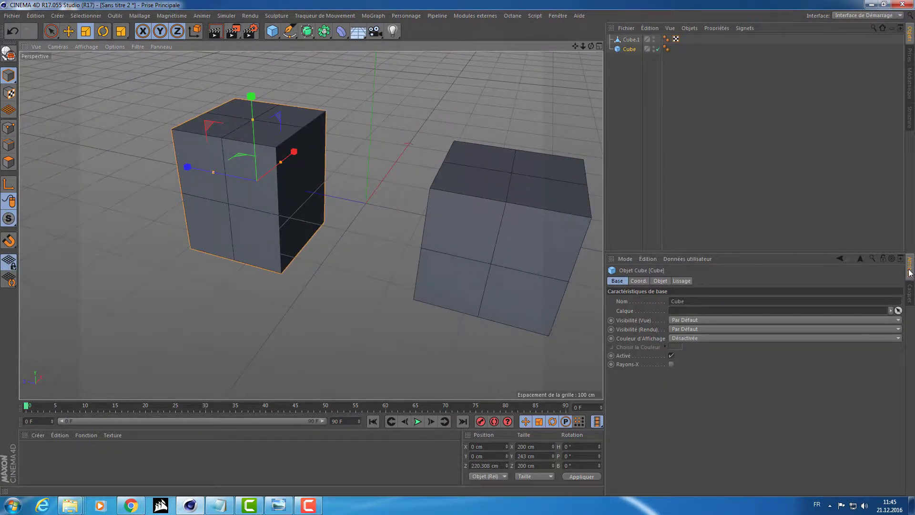
click(662, 281)
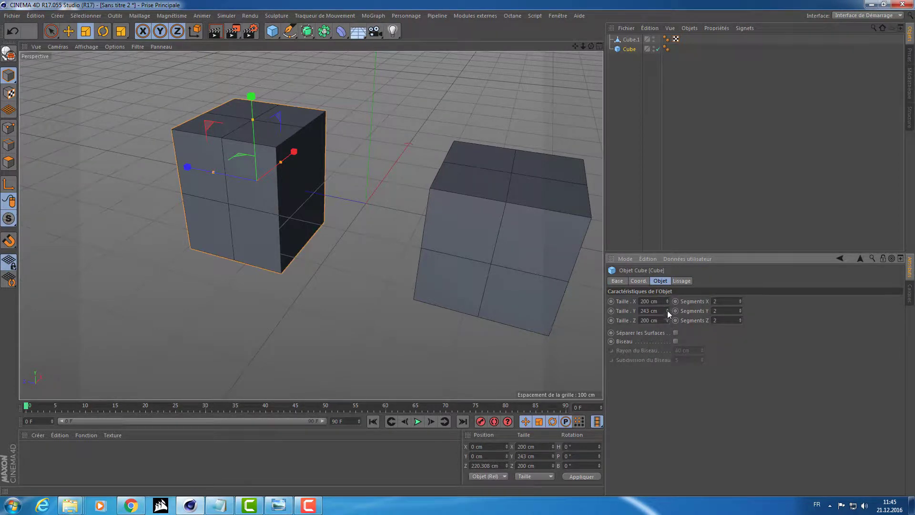
drag(667, 310, 668, 310)
mouse_move(280, 162)
mouse_down()
mouse_move(324, 151)
mouse_move(273, 123)
mouse_up()
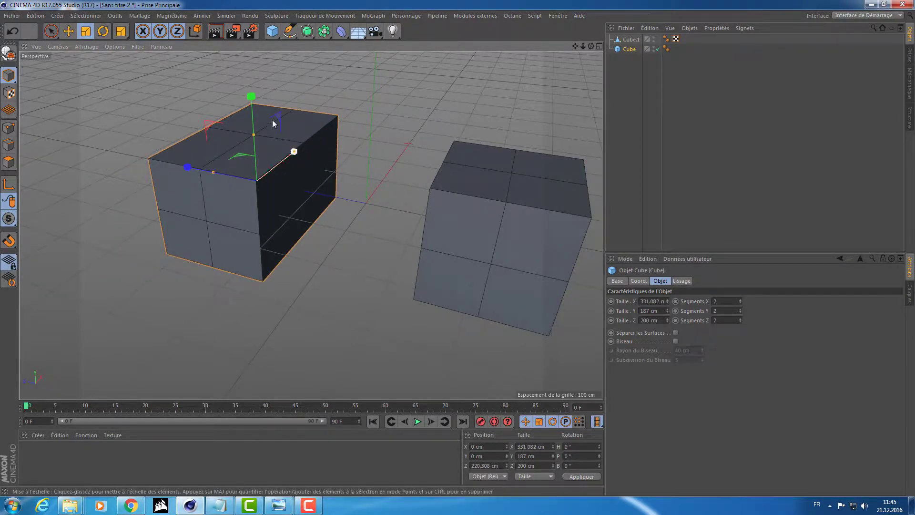
mouse_move(184, 167)
mouse_down()
mouse_move(212, 159)
mouse_move(173, 168)
mouse_move(185, 167)
mouse_up()
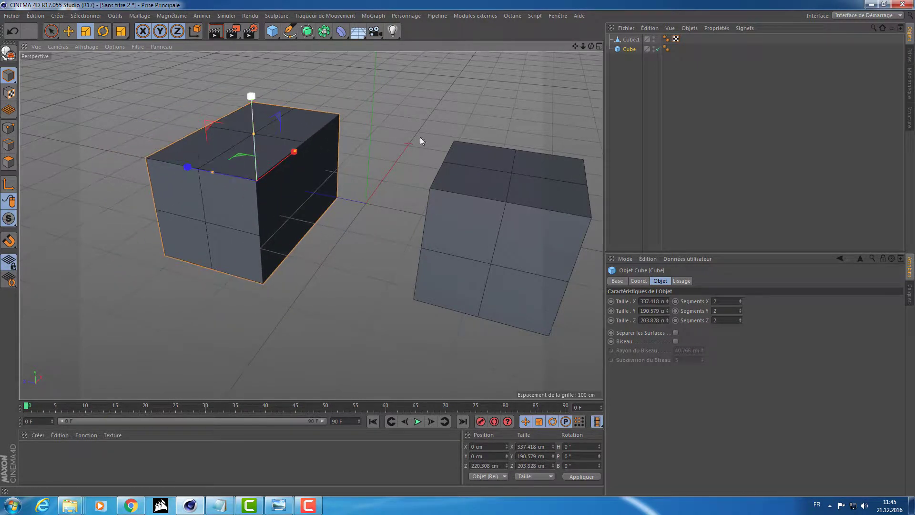
Scale Cube.1 to 220.137 × 122.231 × 127.903 cm and switch to Points mode.
click(626, 41)
mouse_move(414, 211)
mouse_down()
mouse_move(385, 202)
mouse_move(446, 211)
mouse_move(374, 211)
mouse_move(442, 219)
mouse_move(352, 246)
mouse_move(352, 139)
mouse_move(352, 191)
mouse_up()
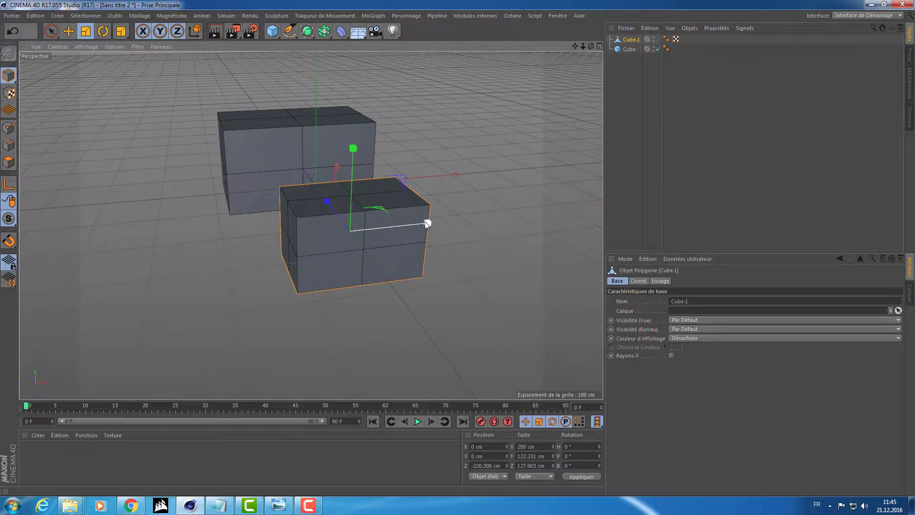
mouse_move(425, 222)
mouse_down()
mouse_move(588, 211)
mouse_move(433, 224)
mouse_up()
mouse_move(288, 230)
alt+mouse_down()
mouse_move(358, 268)
mouse_move(235, 286)
mouse_move(415, 249)
mouse_move(363, 229)
alt+mouse_up()
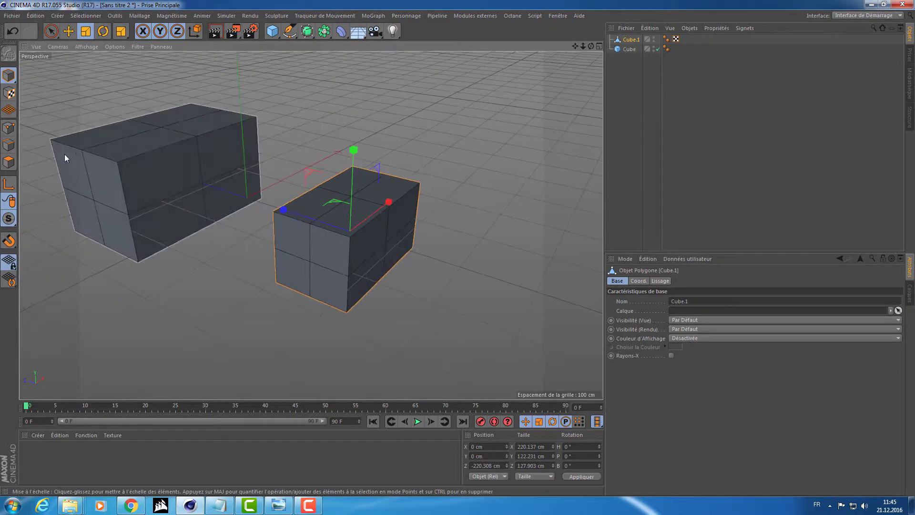
click(9, 127)
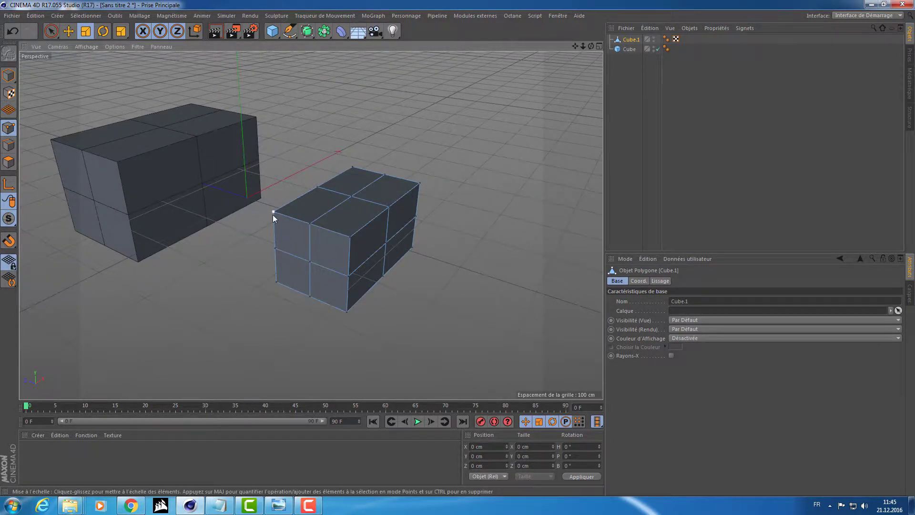
click(51, 31)
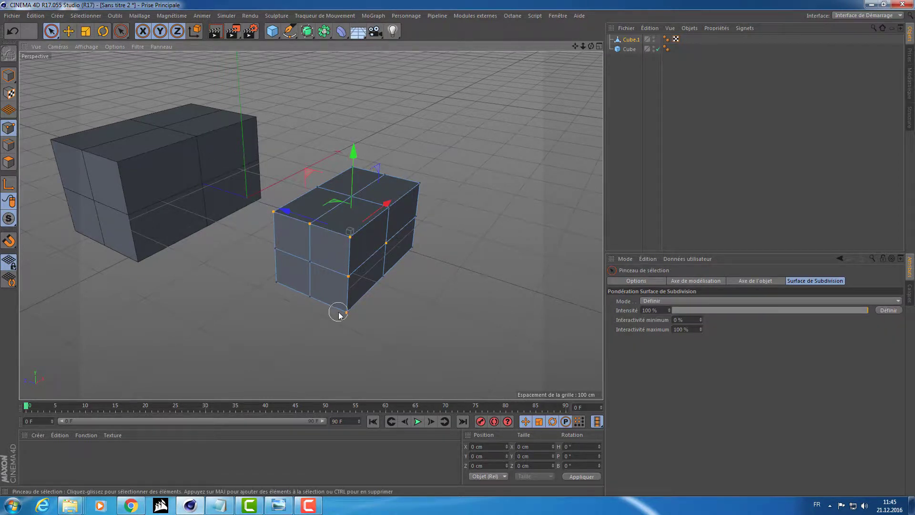
Select the small box's points and scale them along X to about 130.6 cm wide.
mouse_move(270, 285)
alt+mouse_down()
mouse_move(355, 266)
mouse_move(289, 261)
alt+mouse_up()
click(328, 268)
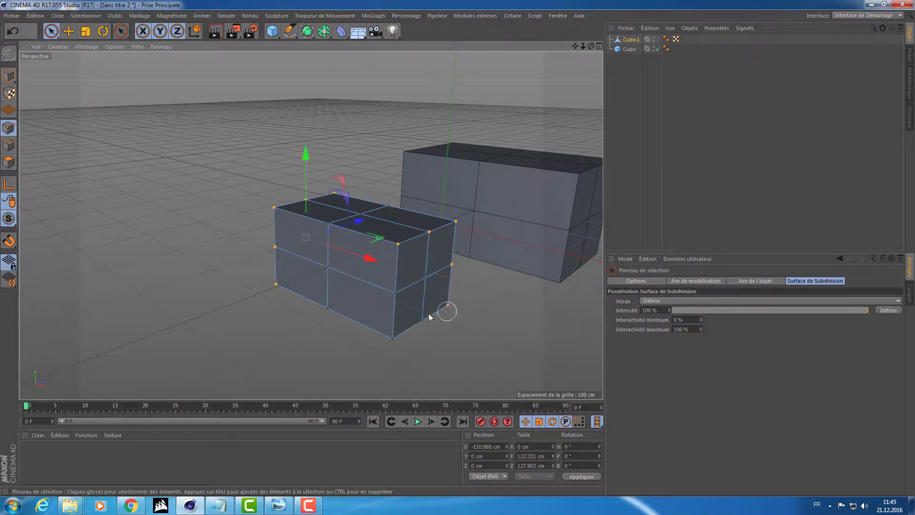
mouse_move(390, 352)
alt+mouse_down()
mouse_move(472, 353)
mouse_move(464, 348)
alt+mouse_up()
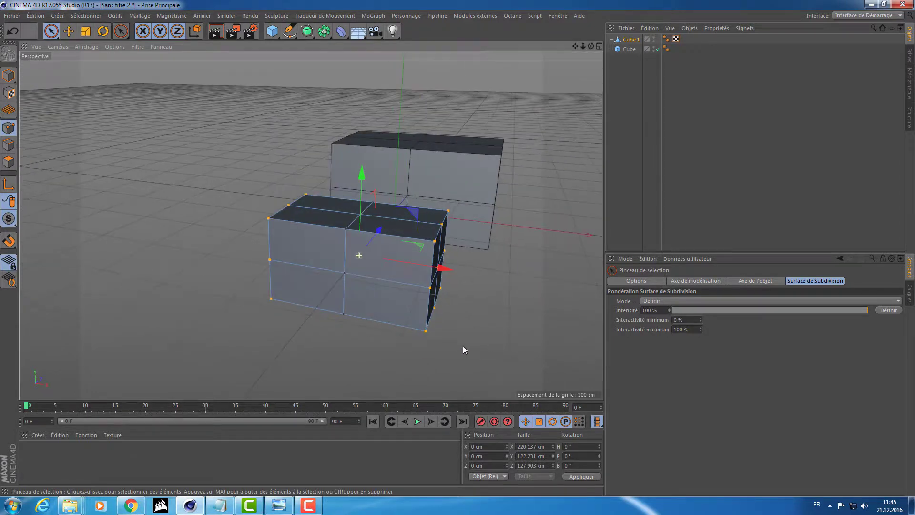
key(r)
key(t)
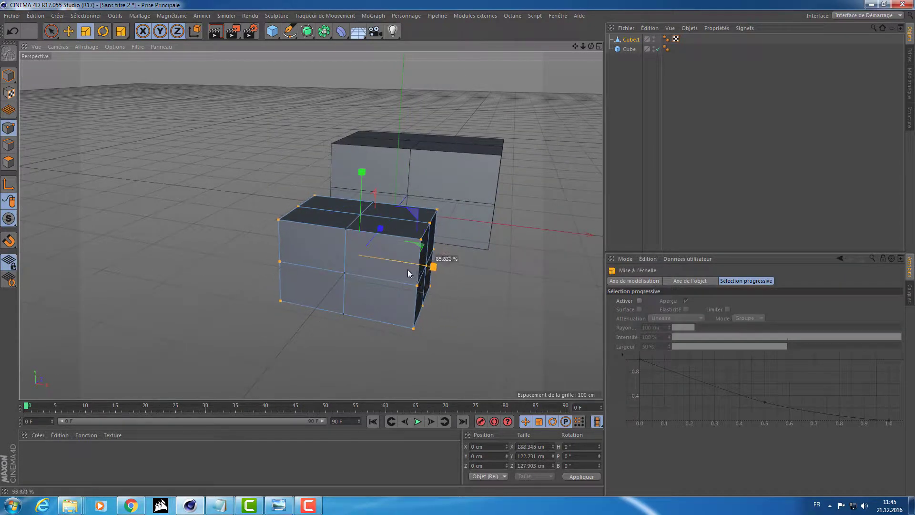
mouse_move(430, 278)
mouse_down()
mouse_move(596, 291)
mouse_move(466, 270)
mouse_up()
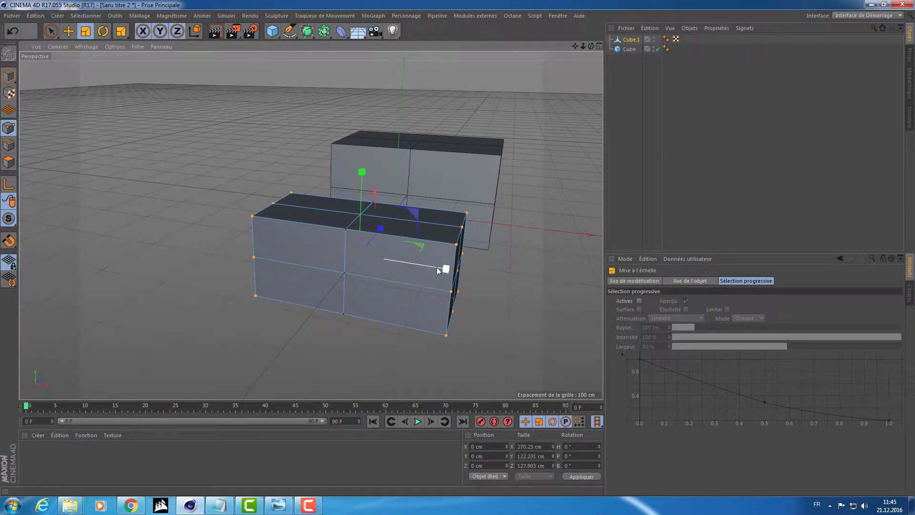
drag(444, 267, 392, 284)
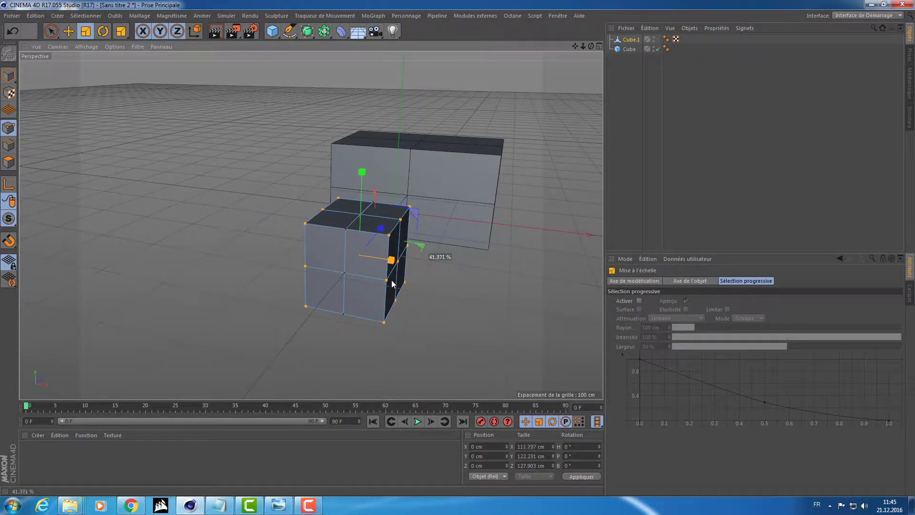
mouse_move(485, 276)
alt+mouse_down()
mouse_move(265, 276)
mouse_move(516, 279)
mouse_move(496, 270)
mouse_move(549, 282)
alt+mouse_up()
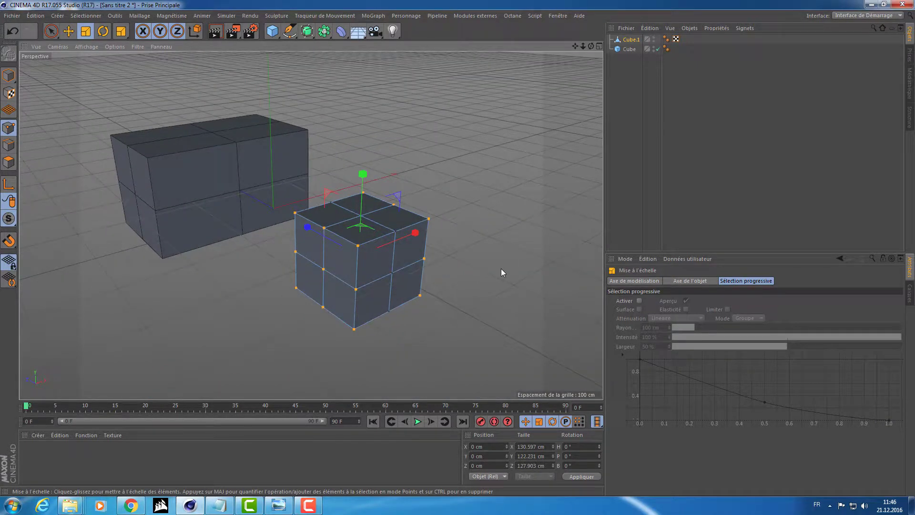
click(95, 16)
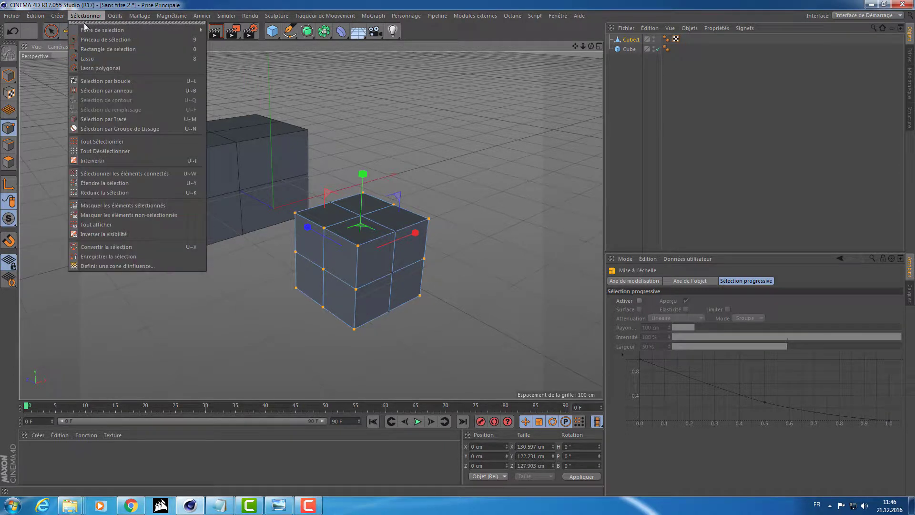
Tear off the Sélectionner menu as a floating palette and activate Sélection par boucle.
drag(87, 23, 515, 116)
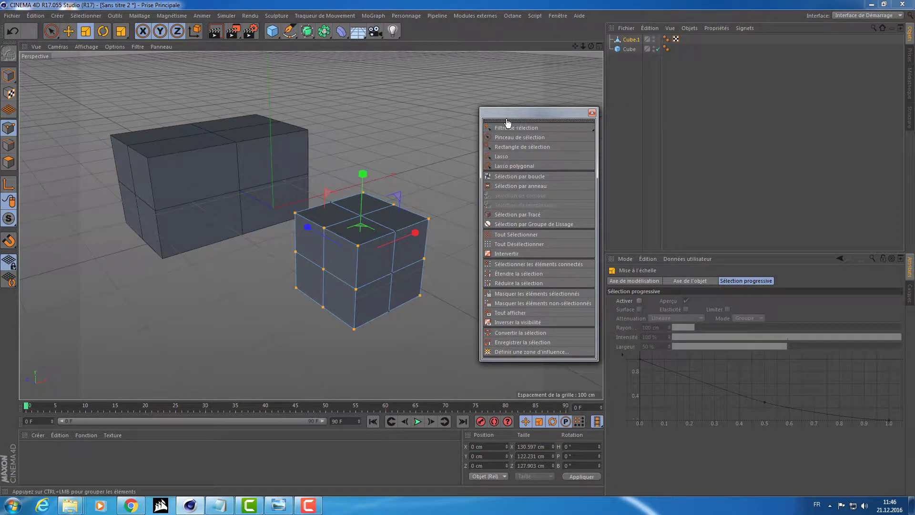
click(417, 334)
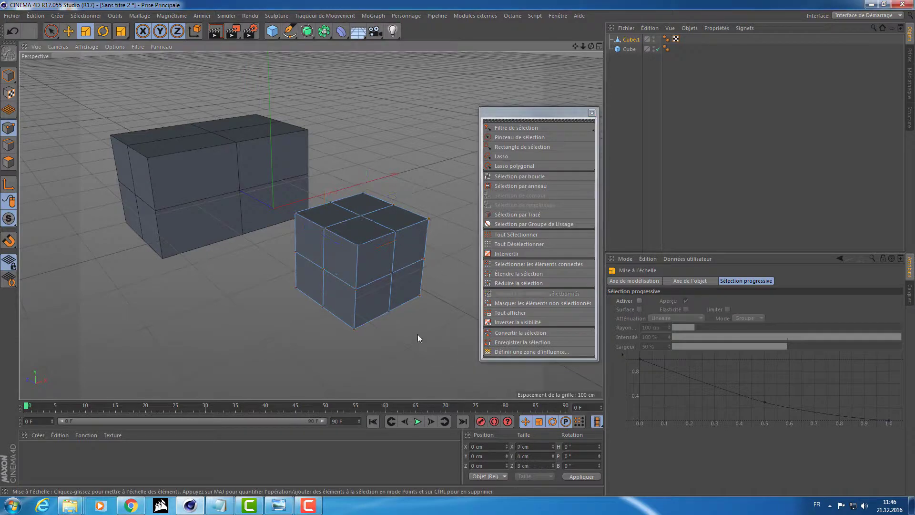
scroll(434, 250, up, 4)
scroll(434, 251, up, 4)
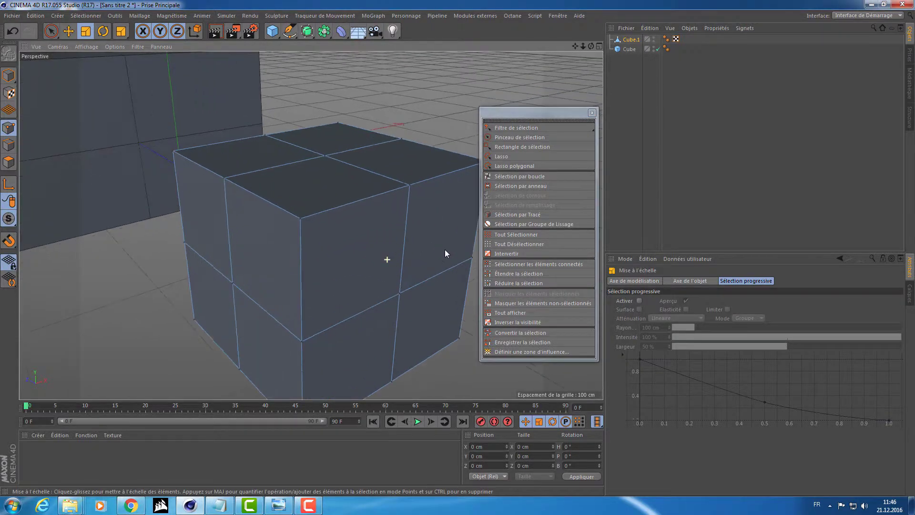
click(543, 177)
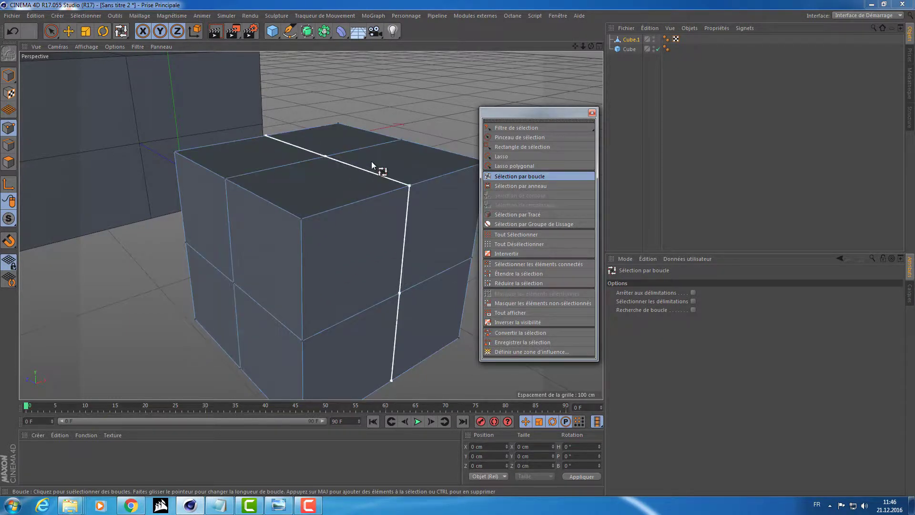
In Edges mode, select the cube's top edge loop plus one vertical edge loop.
alt+drag(193, 305, 324, 289)
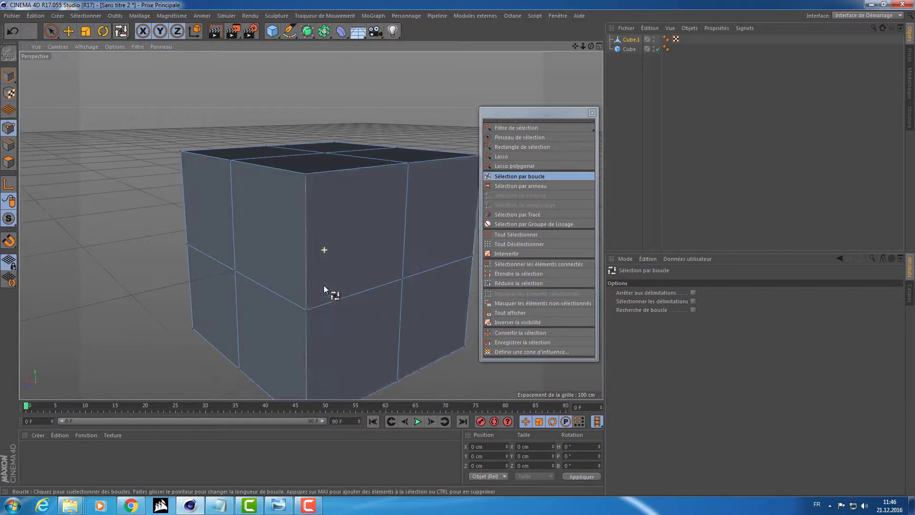
alt+drag(228, 245, 237, 286)
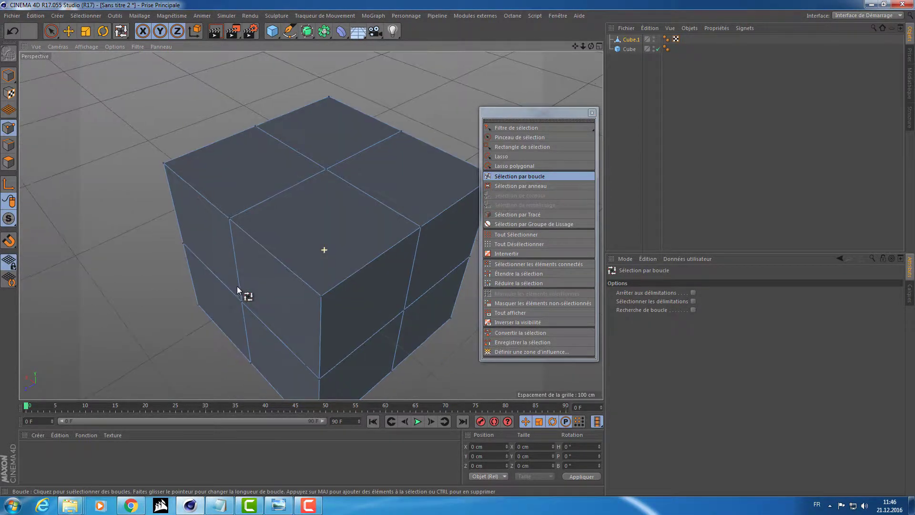
click(272, 248)
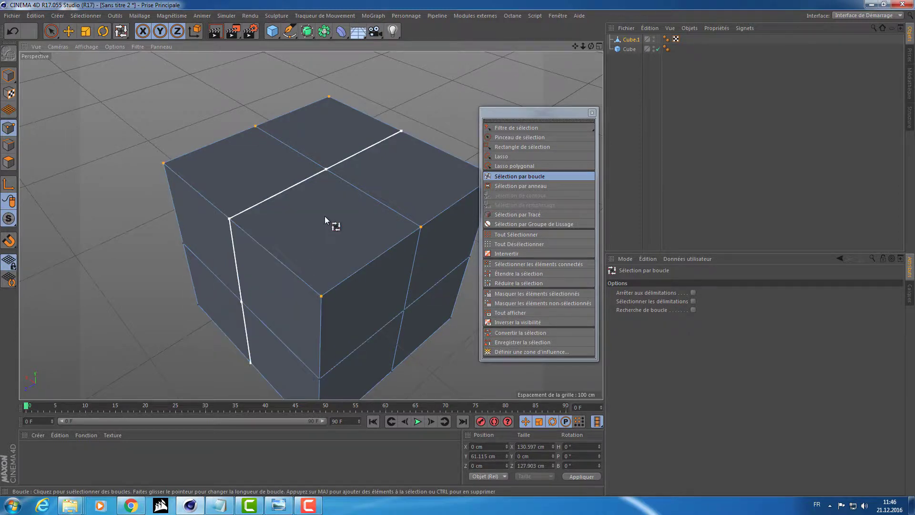
click(10, 146)
click(317, 273)
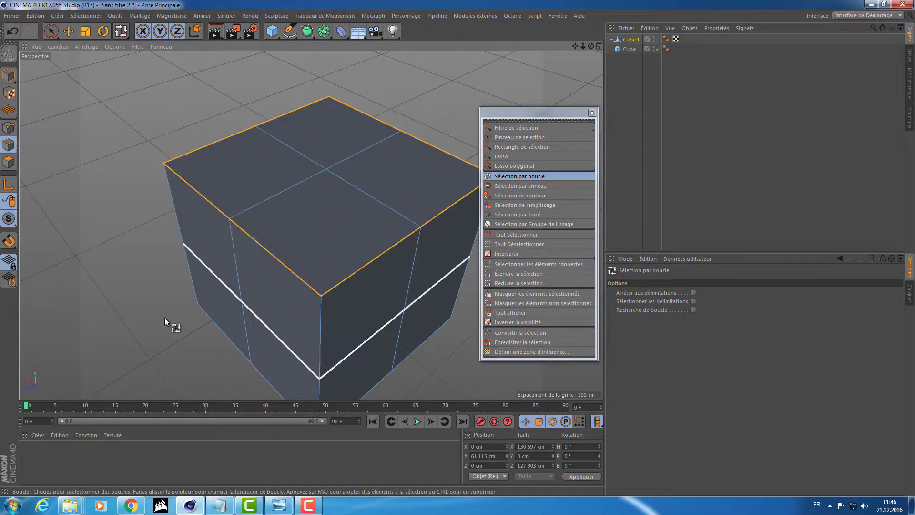
shift+click(267, 284)
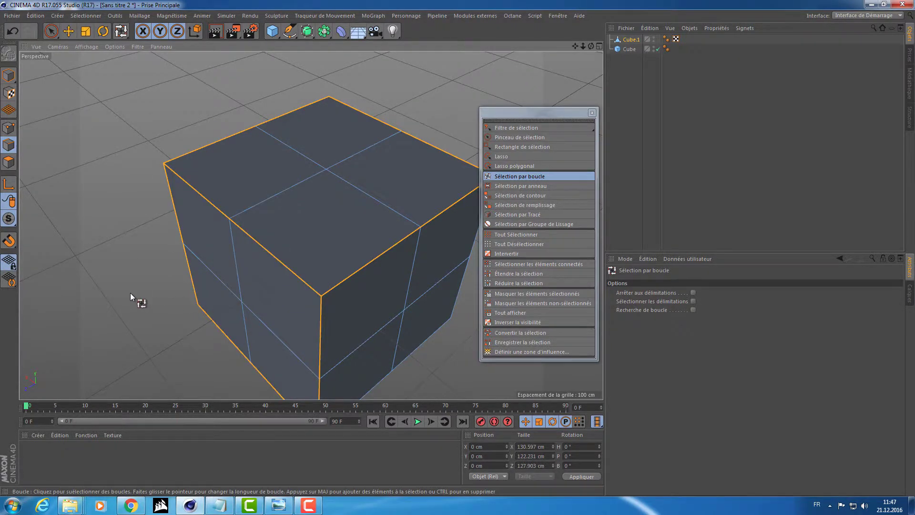
mouse_move(130, 293)
alt+mouse_down()
mouse_move(248, 255)
mouse_move(75, 262)
mouse_move(84, 319)
mouse_move(185, 264)
mouse_move(136, 248)
mouse_move(93, 249)
mouse_move(150, 187)
mouse_move(145, 218)
mouse_move(161, 210)
alt+mouse_up()
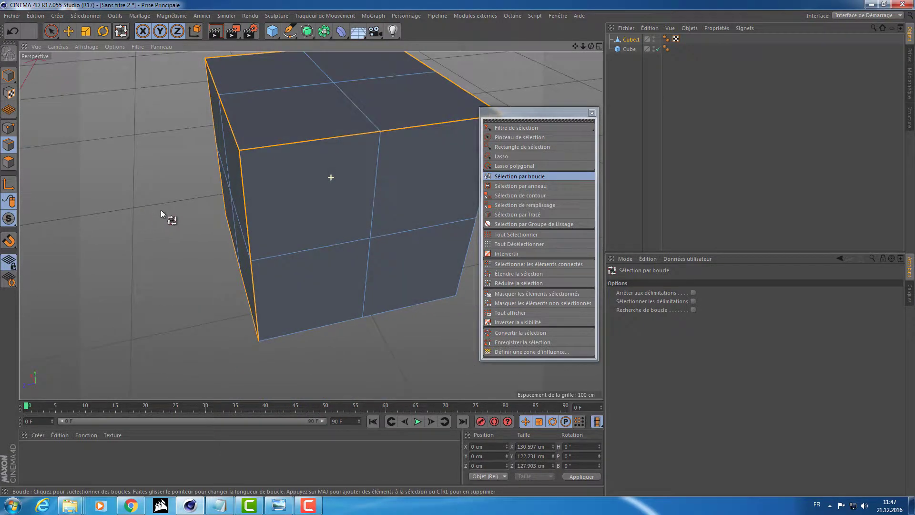
Ring-select several of Cube.1's edge rings, including the full horizontal ring and the left-column ring.
click(513, 186)
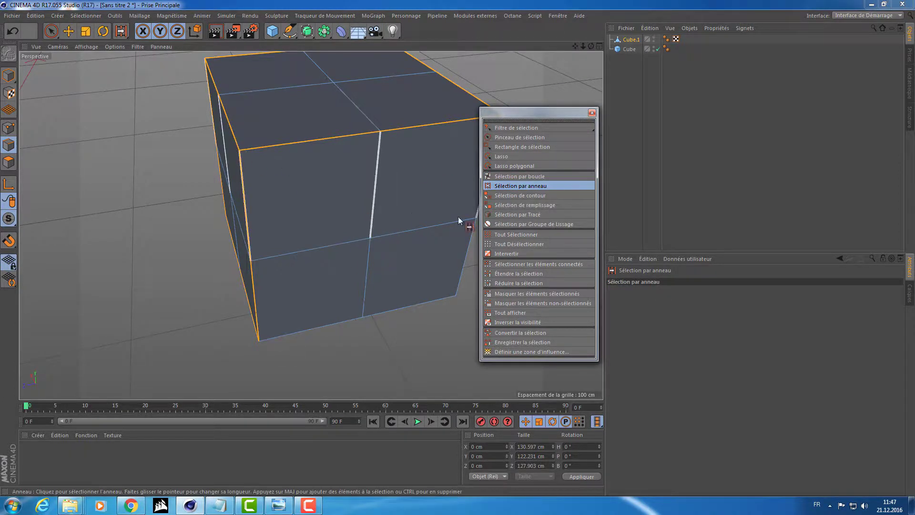
key(9)
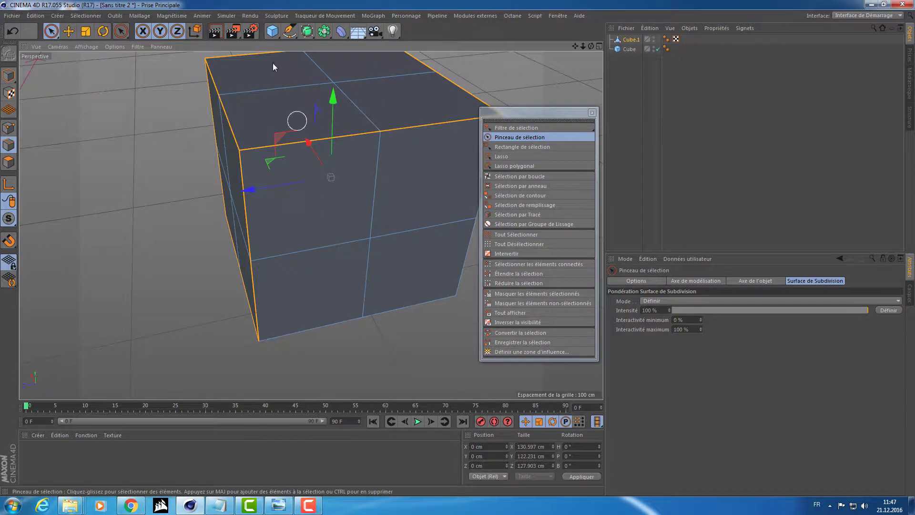
click(514, 188)
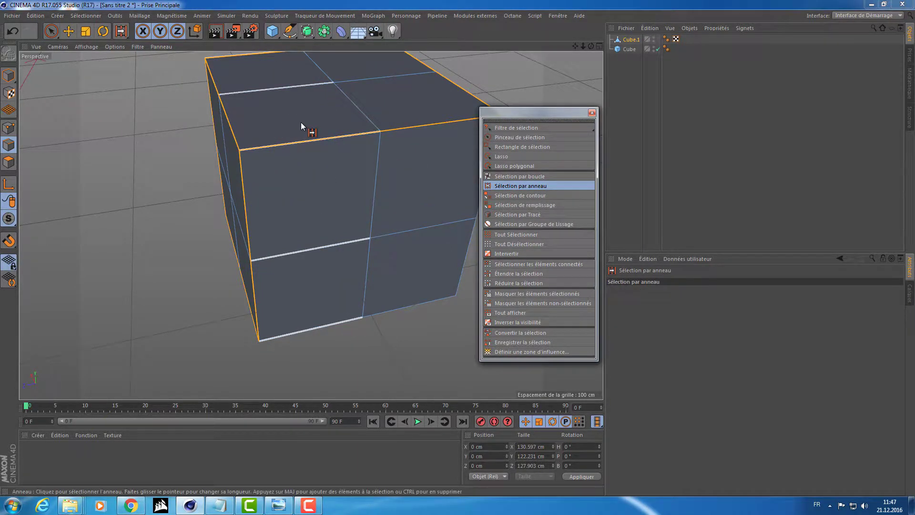
click(292, 138)
mouse_move(414, 137)
alt+mouse_down()
mouse_move(408, 267)
mouse_move(447, 171)
alt+mouse_up()
click(447, 170)
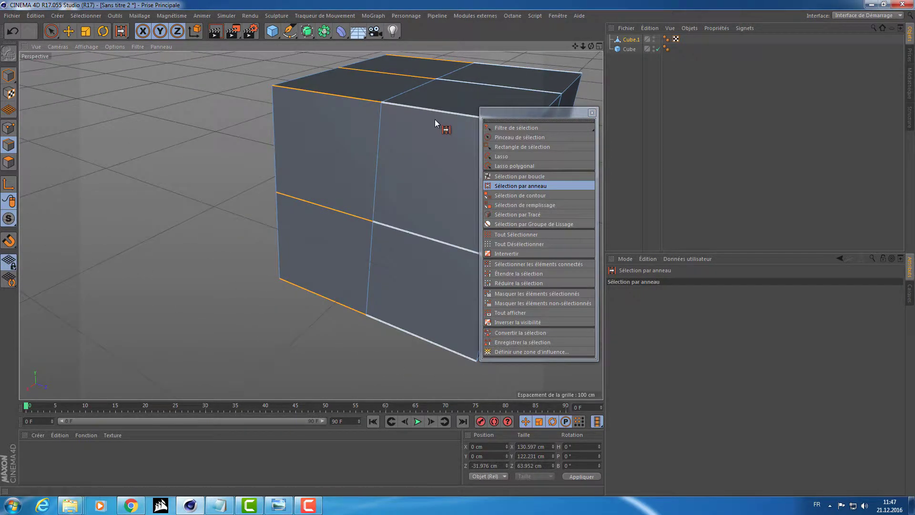
mouse_move(435, 119)
alt+mouse_down()
mouse_move(296, 201)
mouse_move(138, 239)
mouse_move(238, 172)
alt+mouse_up()
click(286, 170)
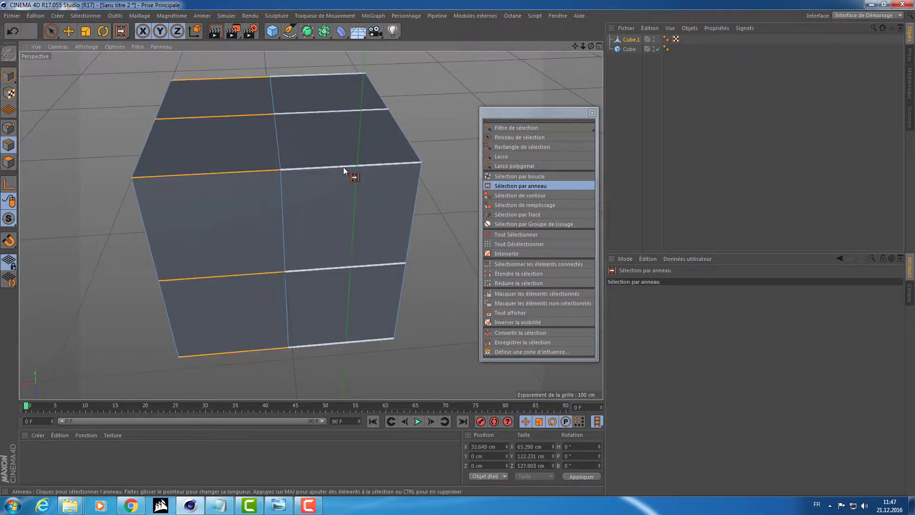
mouse_move(380, 232)
alt+mouse_down()
mouse_move(223, 233)
mouse_move(200, 252)
alt+mouse_up()
click(233, 220)
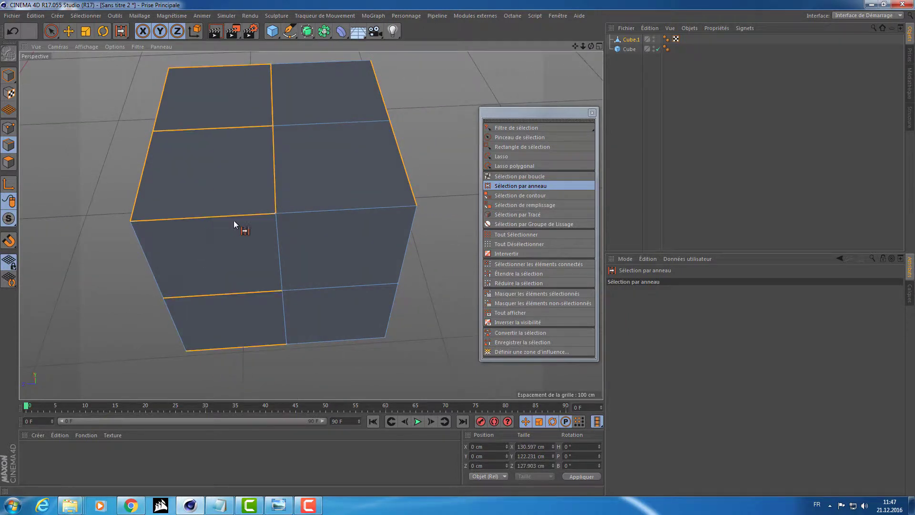
mouse_move(327, 219)
alt+mouse_down()
mouse_move(143, 217)
mouse_move(219, 196)
mouse_move(167, 198)
mouse_move(126, 214)
mouse_move(205, 225)
mouse_move(285, 201)
alt+mouse_up()
Clear the edge selection and ring-select the cube's upper ring of polygons.
key(e)
click(105, 151)
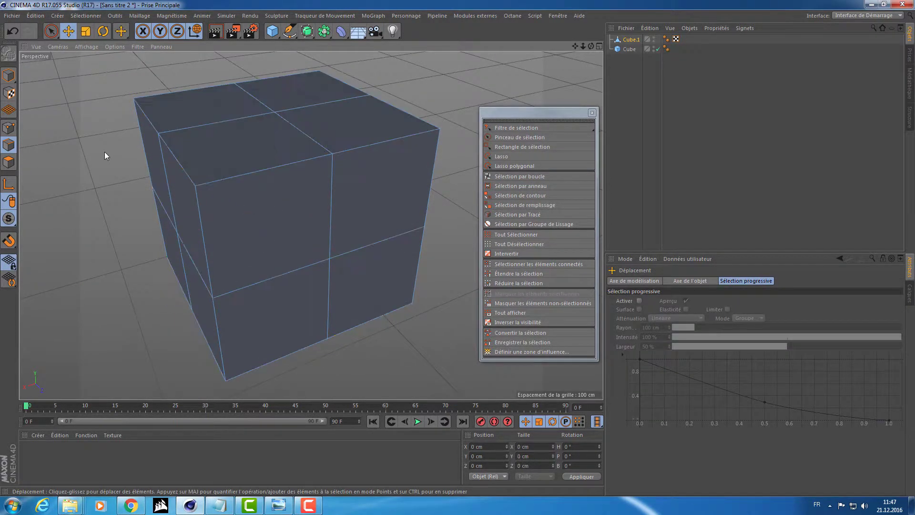
alt+drag(94, 162, 135, 177)
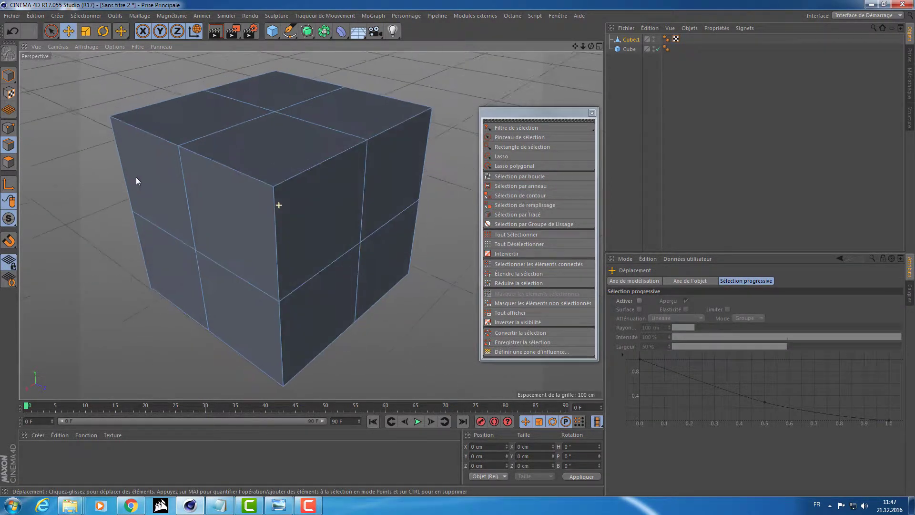
click(8, 164)
click(138, 202)
alt+drag(147, 200, 46, 206)
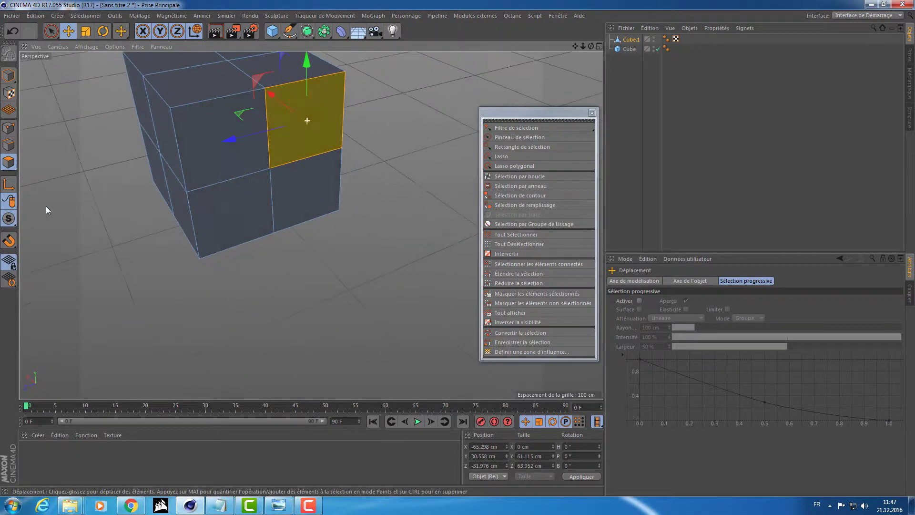
click(520, 186)
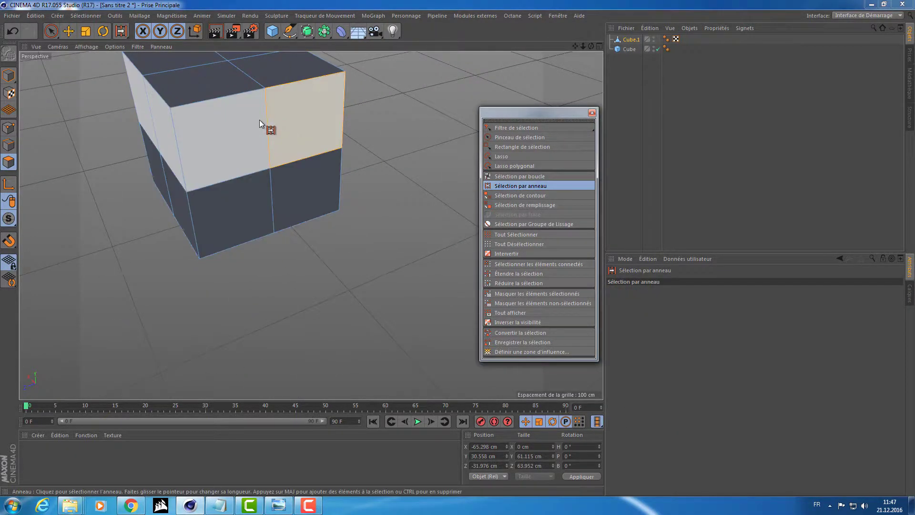
click(259, 119)
In edge mode, ring-select a vertical ring of edges on the cube.
click(8, 128)
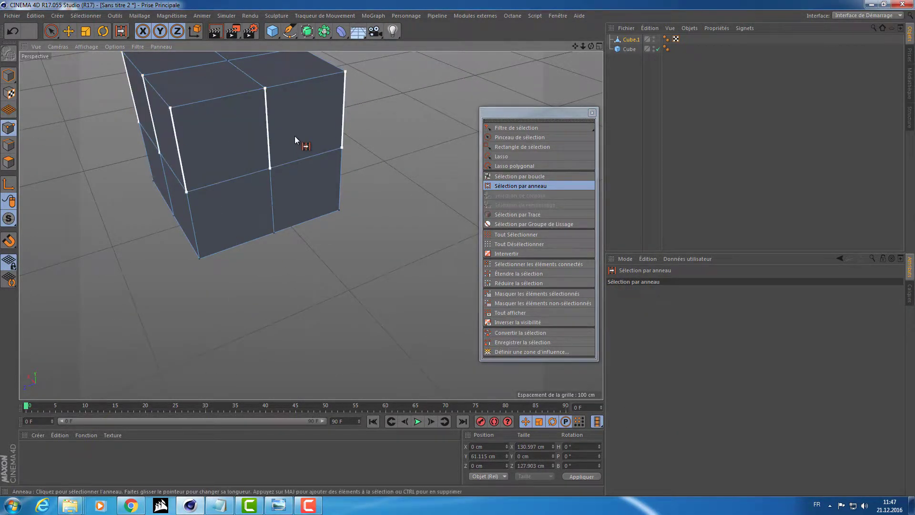
click(11, 126)
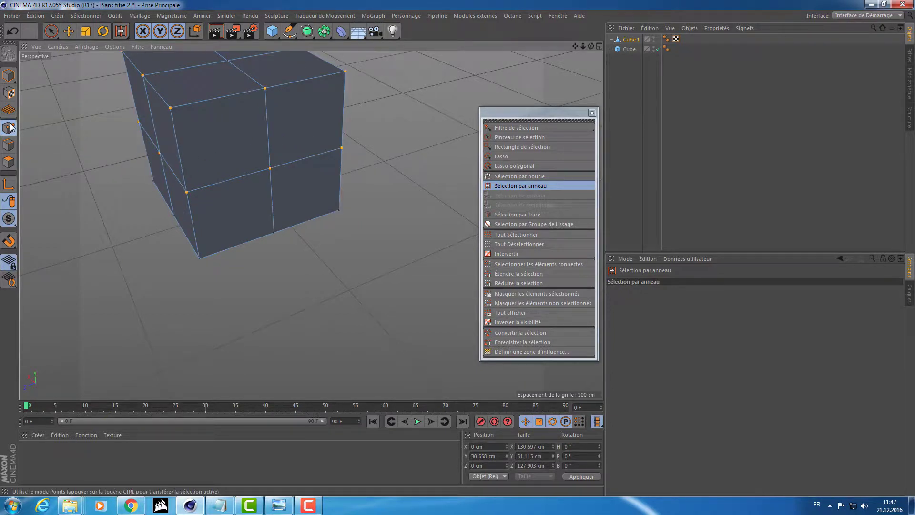
click(8, 145)
click(171, 141)
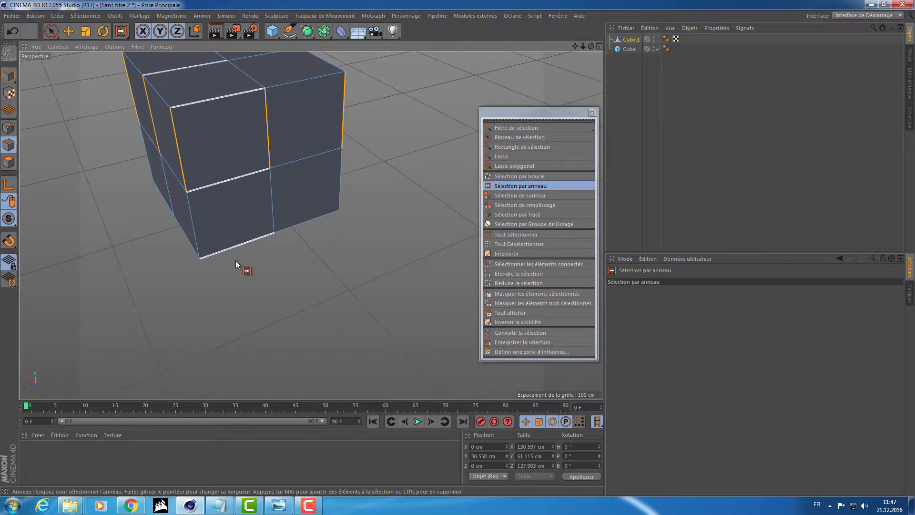
mouse_move(236, 261)
alt+mouse_down()
mouse_move(375, 251)
mouse_move(402, 208)
alt+mouse_up()
key(e)
mouse_move(405, 150)
alt+mouse_down()
mouse_move(409, 253)
mouse_move(344, 199)
mouse_move(186, 205)
mouse_move(243, 172)
alt+mouse_up()
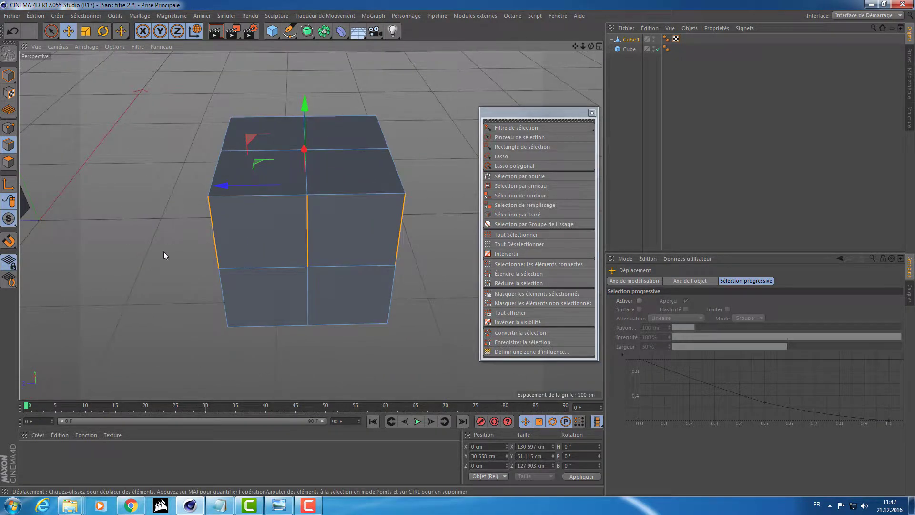
Clear the selection and paint the cross of edges on the top face with the Selection Brush.
click(152, 190)
click(12, 162)
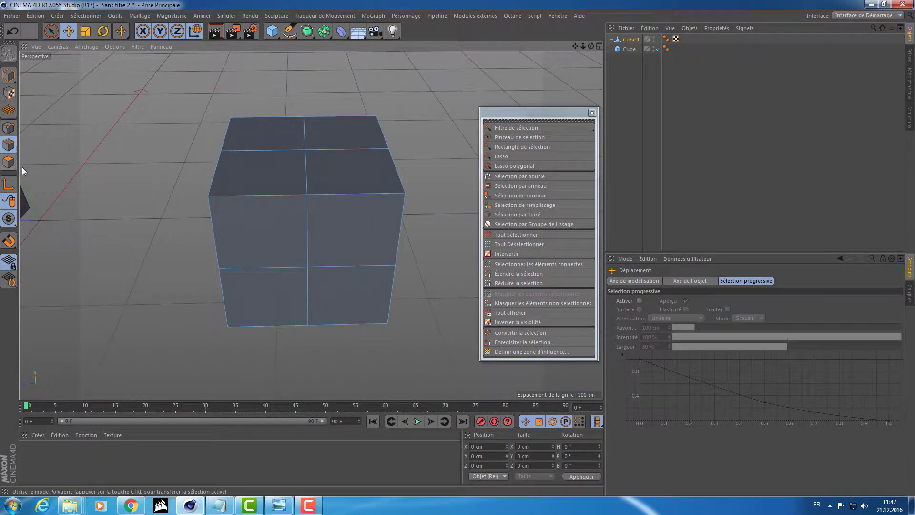
click(51, 31)
click(307, 154)
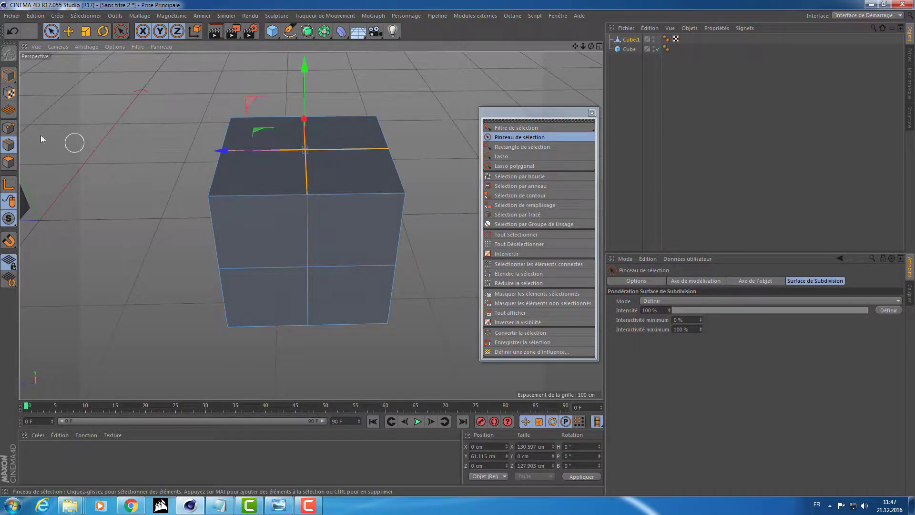
Scale the top edges down, then select the four front polygons and scale them up.
key(t)
mouse_move(139, 99)
mouse_down()
mouse_move(61, 129)
mouse_move(94, 161)
mouse_move(144, 102)
mouse_move(114, 134)
mouse_up()
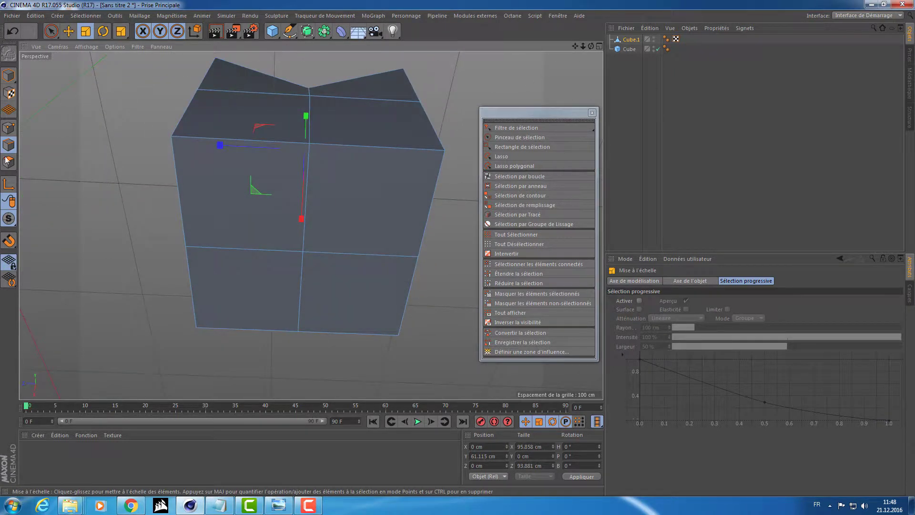
click(8, 162)
click(264, 239)
shift+click(371, 245)
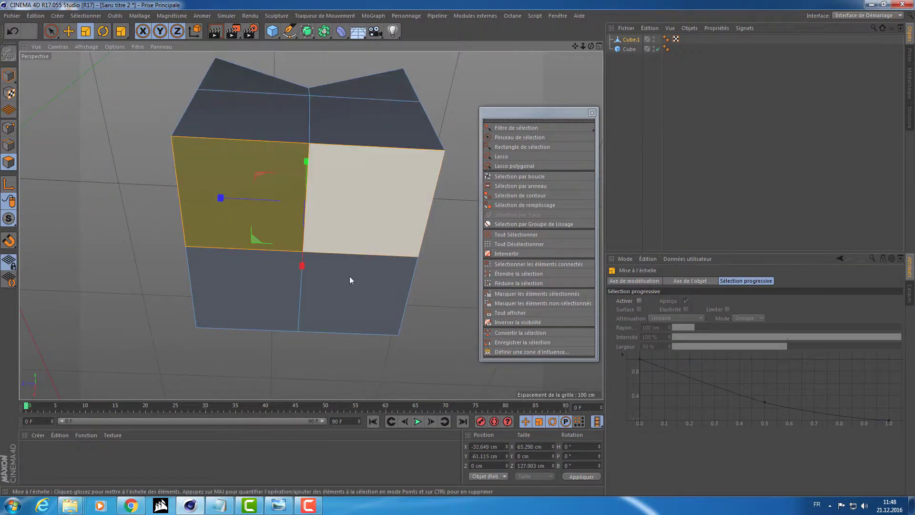
shift+click(350, 276)
shift+click(248, 293)
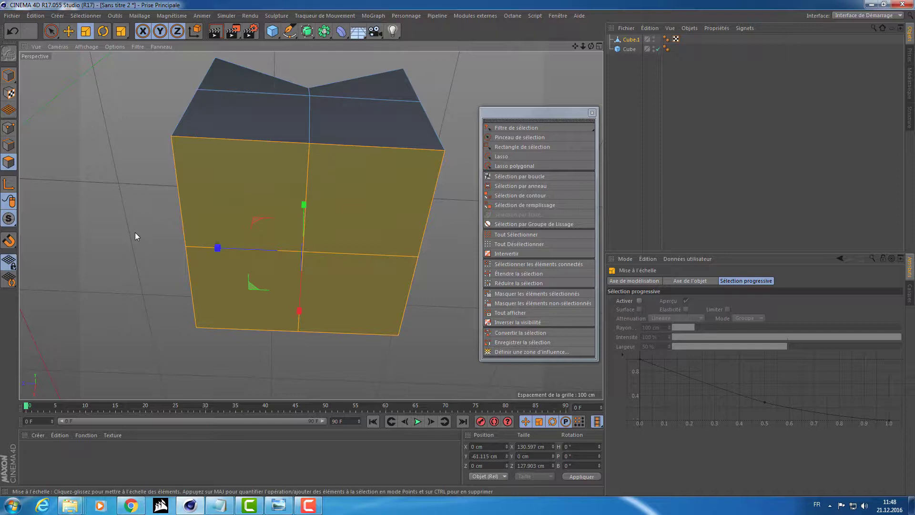
mouse_move(134, 230)
mouse_down()
mouse_move(308, 227)
mouse_move(358, 186)
mouse_move(307, 241)
mouse_up()
Loop-select the upper box's base edge loop and rotate it -30° on P, then deselect.
scroll(358, 186, down, 5)
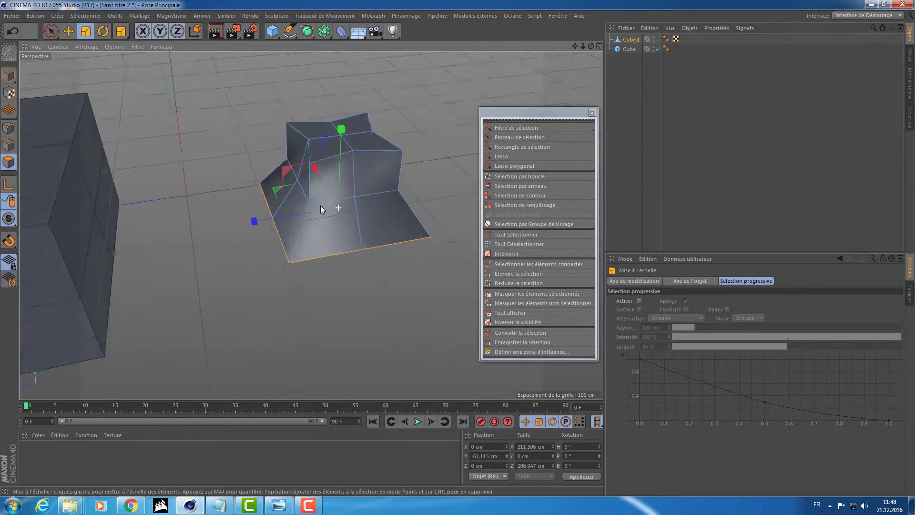
alt+drag(321, 205, 320, 204)
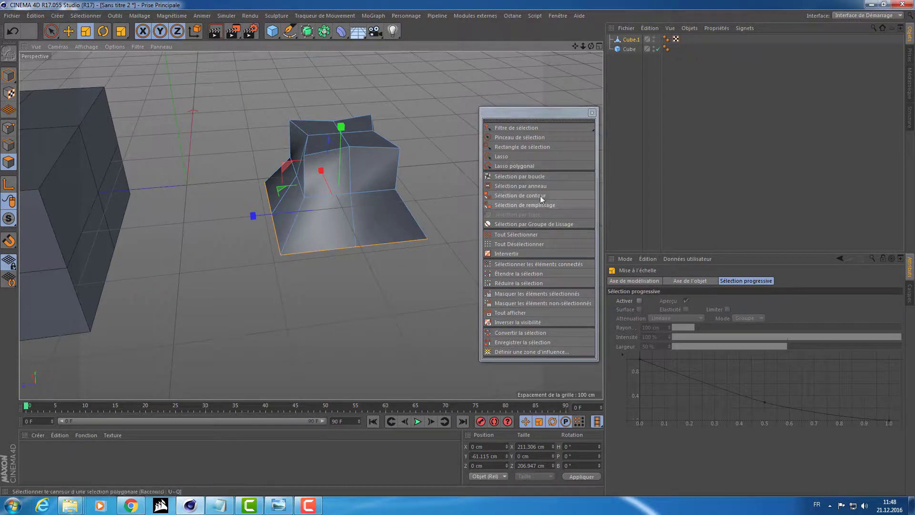
click(546, 176)
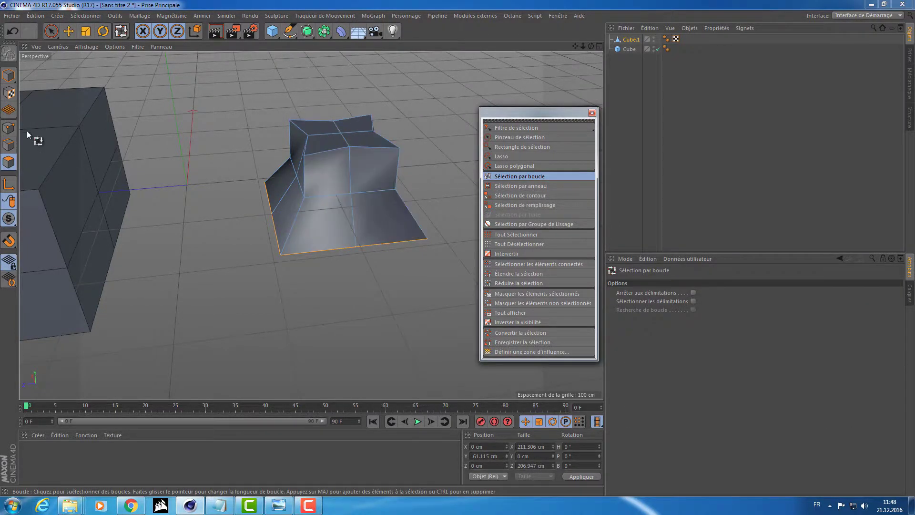
click(9, 145)
click(345, 185)
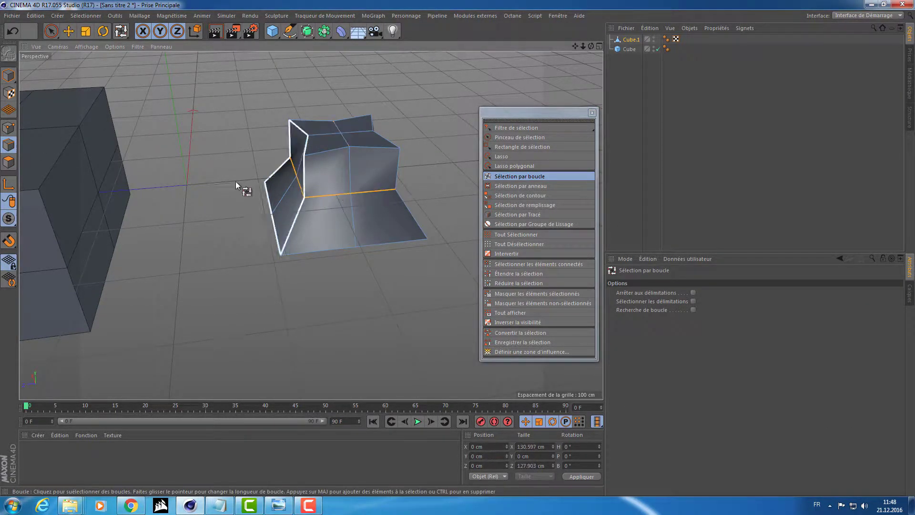
key(r)
drag(345, 204, 287, 193)
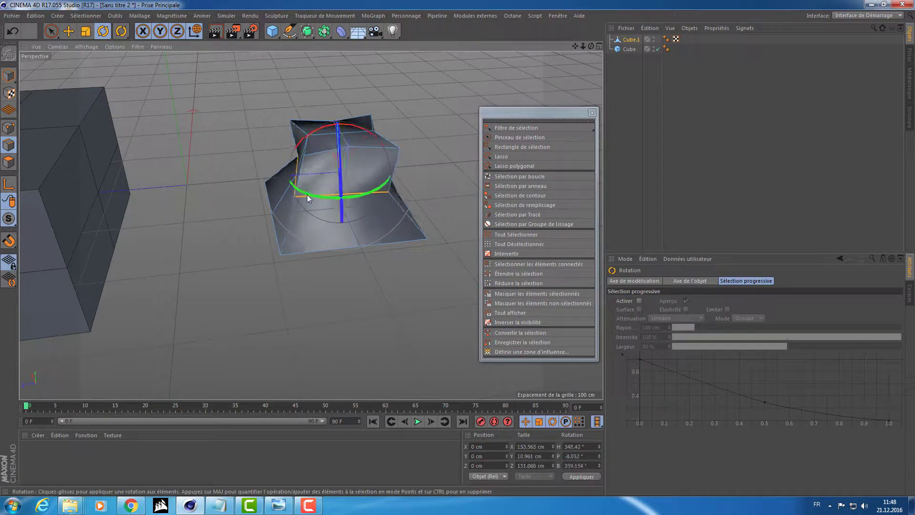
key(ctrl+z)
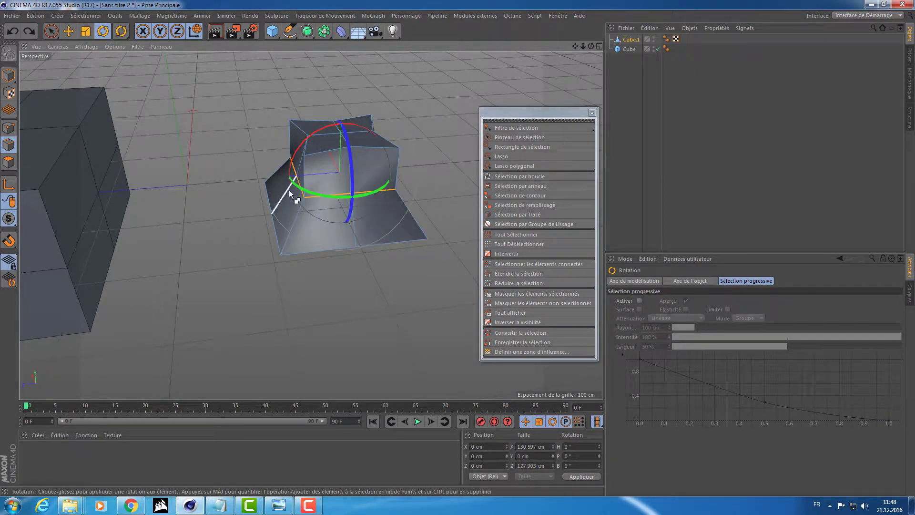
mouse_move(305, 197)
mouse_down()
mouse_move(278, 183)
mouse_move(40, 165)
mouse_move(470, 182)
mouse_move(583, 168)
mouse_move(364, 143)
mouse_move(226, 242)
mouse_move(209, 237)
mouse_move(180, 183)
mouse_move(215, 200)
mouse_up()
click(252, 174)
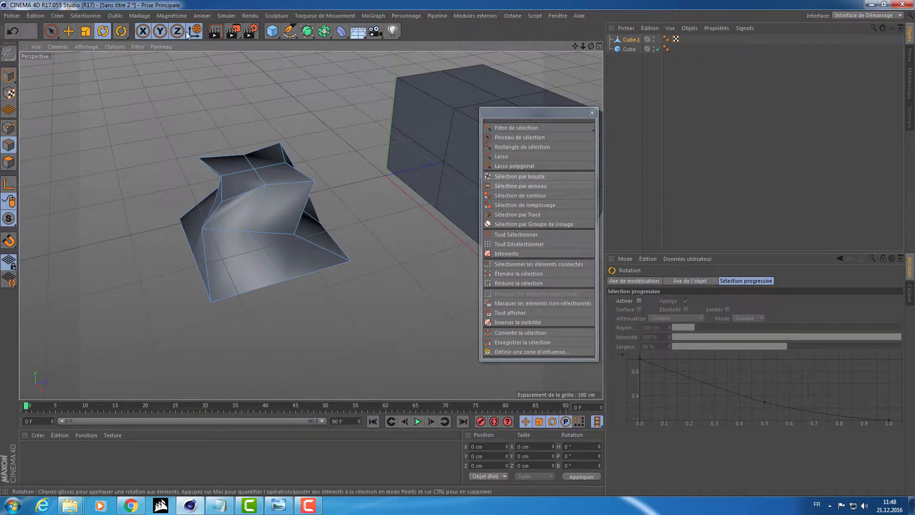
Activate the Sélection par boucle (loop selection) tool via the U~L shortcut.
click(85, 15)
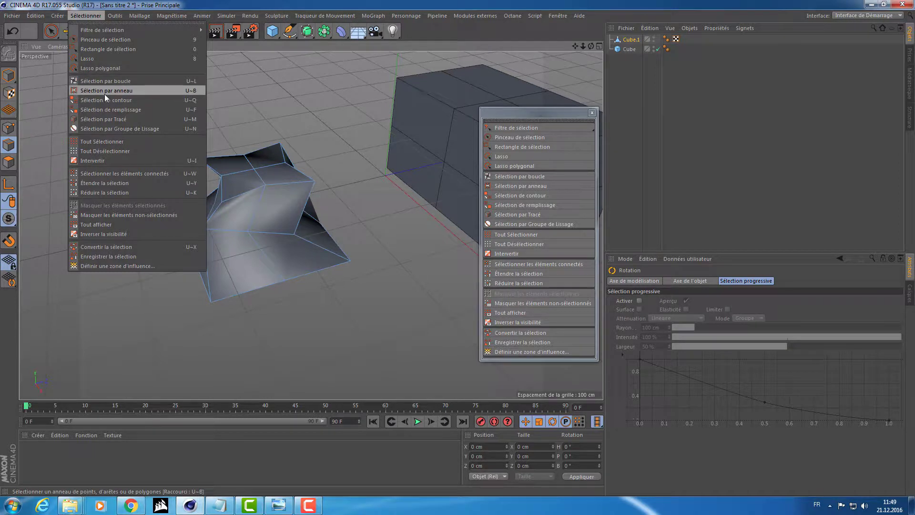
click(126, 210)
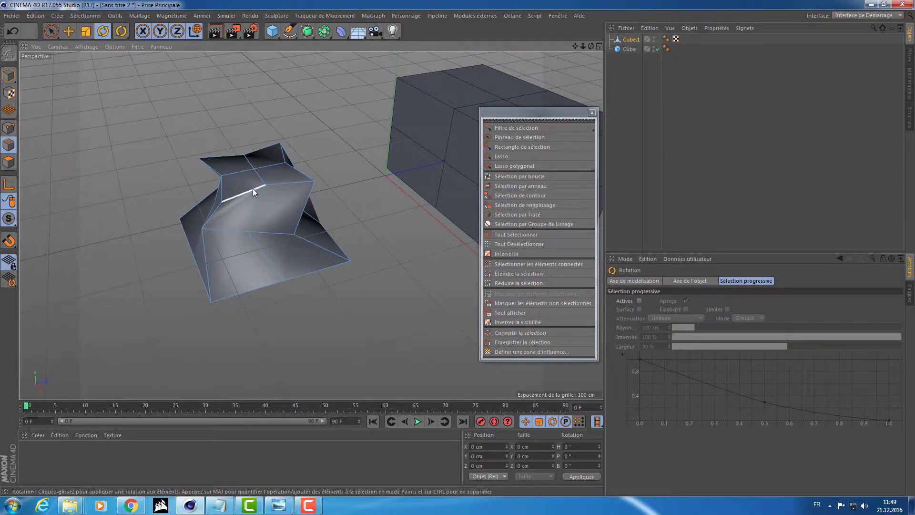
scroll(302, 215, up, 3)
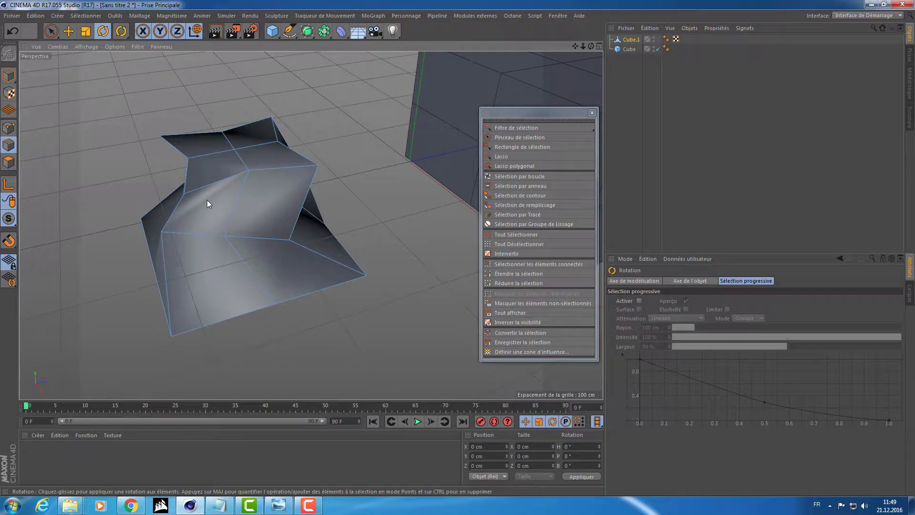
key(u)
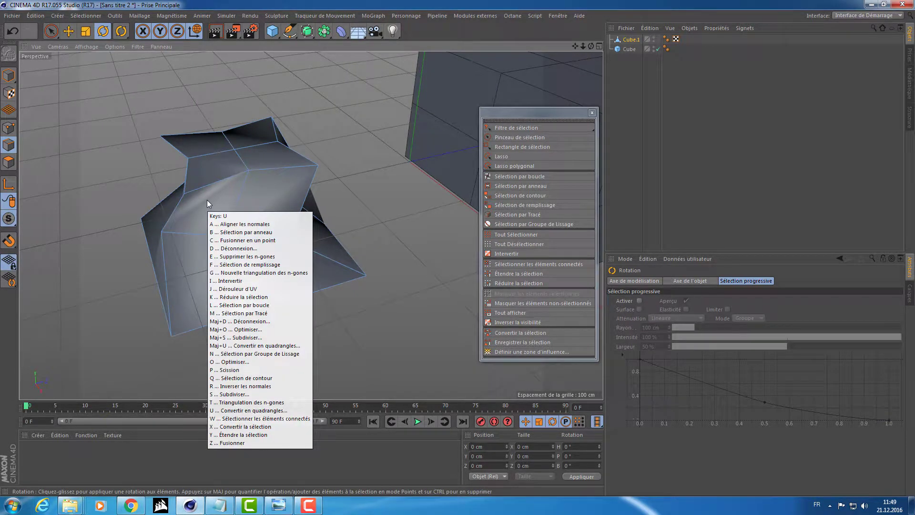
key(u)
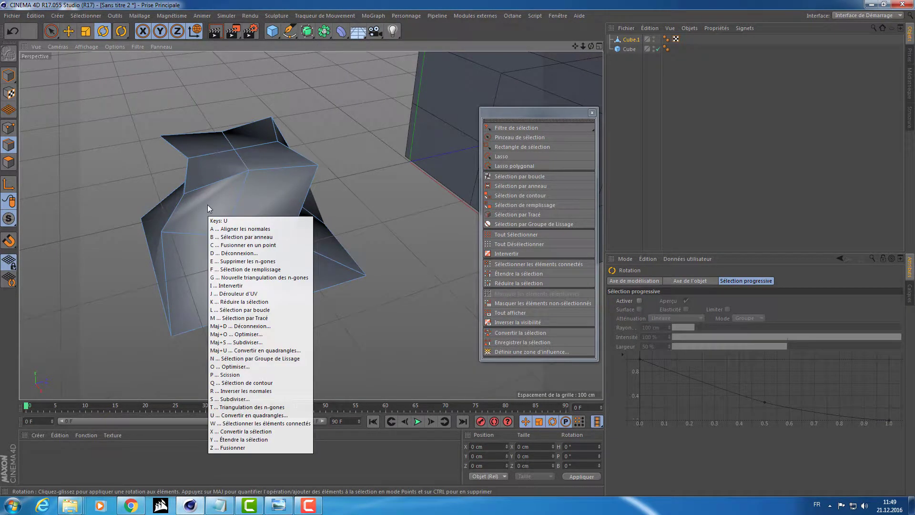
key(u)
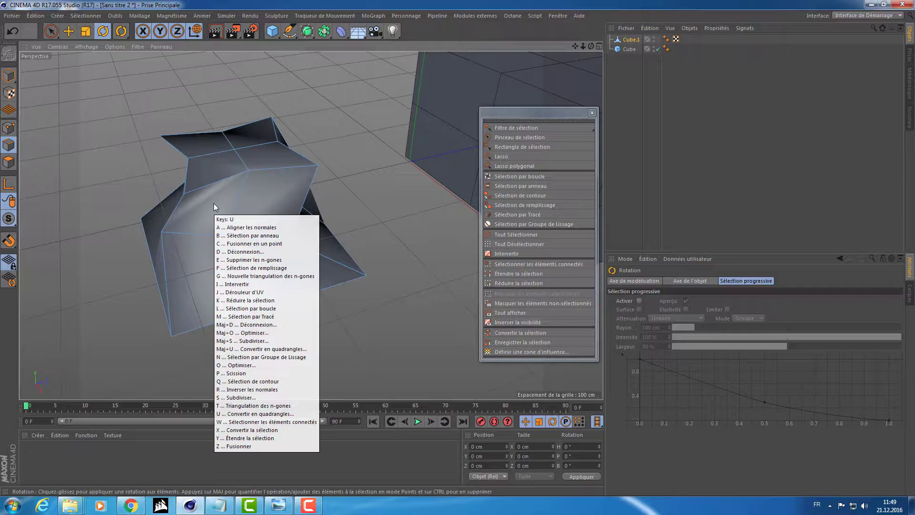
key(u)
key(u)
key(l)
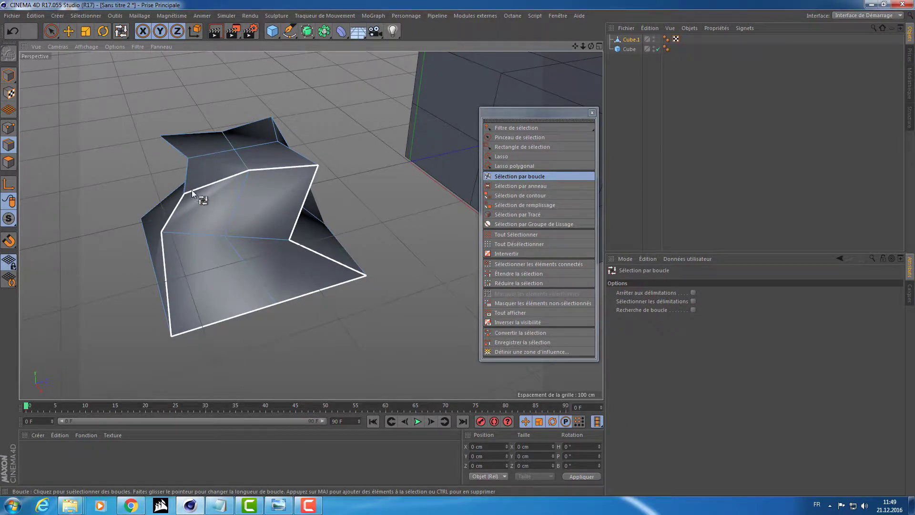
Loop-select an edge loop near the mesh top, then ring-select an edge ring using U~B.
click(193, 187)
click(195, 194)
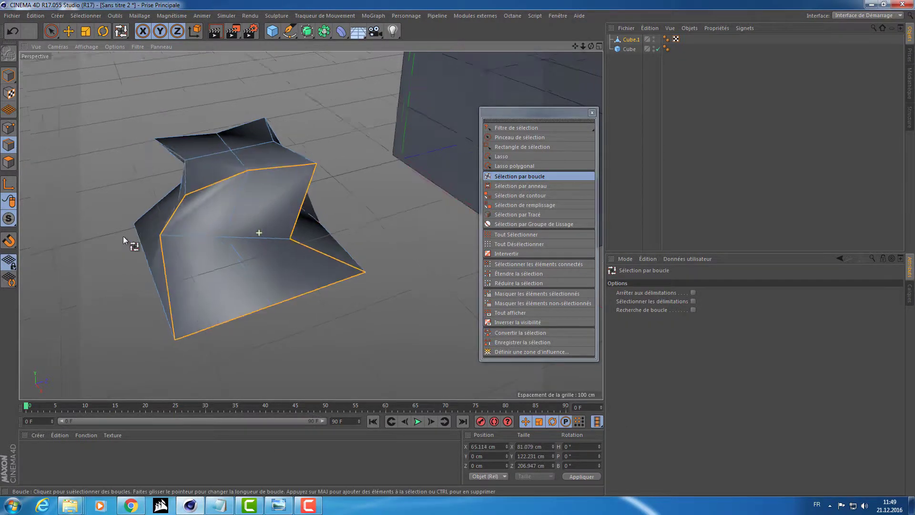
mouse_move(123, 236)
alt+mouse_down()
mouse_move(132, 228)
mouse_move(116, 222)
alt+mouse_up()
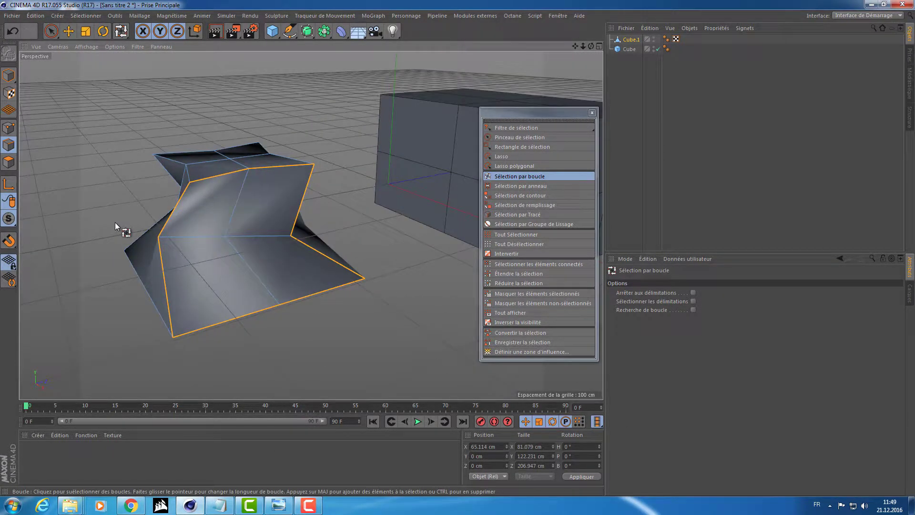
key(u)
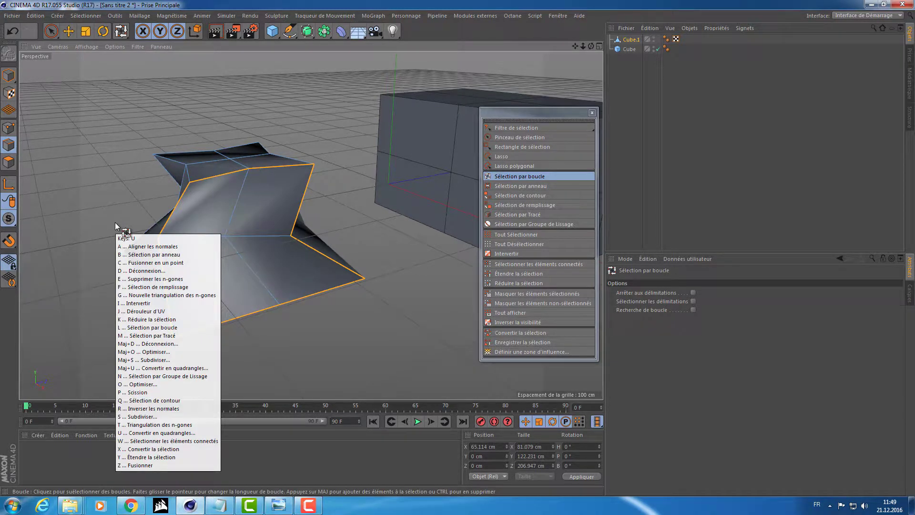
key(b)
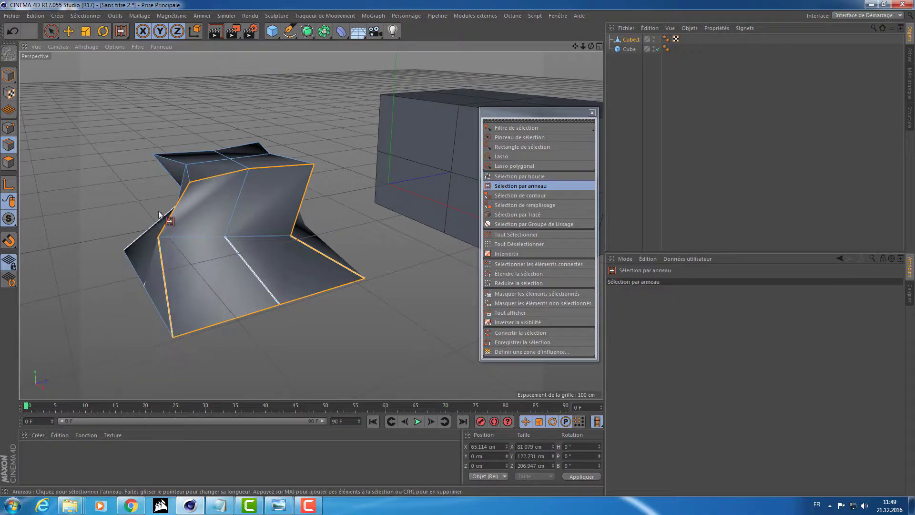
click(221, 174)
mouse_move(153, 184)
alt+mouse_down()
mouse_move(110, 193)
mouse_move(306, 198)
mouse_move(385, 175)
mouse_move(323, 201)
mouse_move(150, 231)
mouse_move(50, 223)
mouse_move(45, 204)
mouse_move(117, 219)
mouse_move(111, 240)
mouse_move(279, 227)
mouse_move(327, 192)
mouse_move(232, 211)
mouse_move(78, 220)
mouse_move(110, 209)
alt+mouse_up()
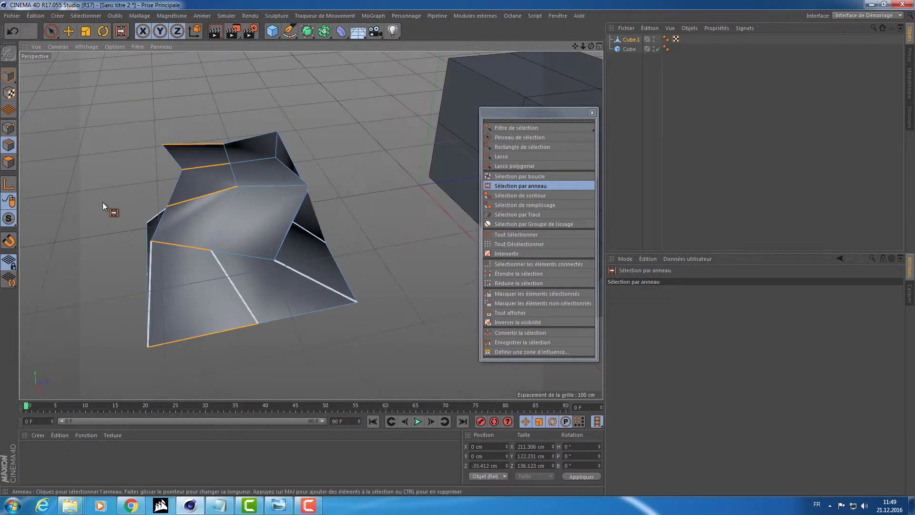
Return to Model mode with the Selection Brush (Pinceau de sélection) active.
click(8, 76)
mouse_move(74, 118)
alt+mouse_down()
mouse_move(192, 140)
mouse_move(264, 181)
mouse_move(337, 150)
mouse_move(327, 141)
alt+mouse_up()
key(9)
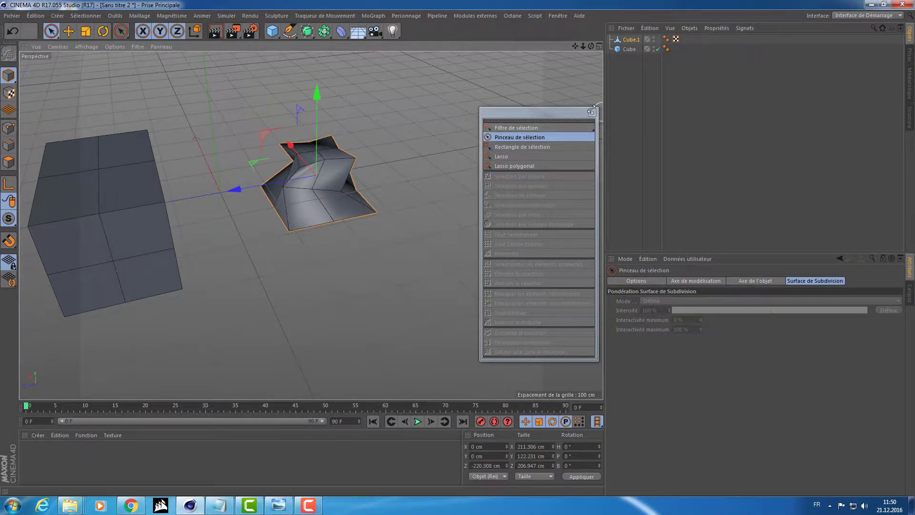
Close the floating selection palette and delete Cube.1 from the Object Manager.
click(591, 113)
alt+drag(406, 110, 329, 113)
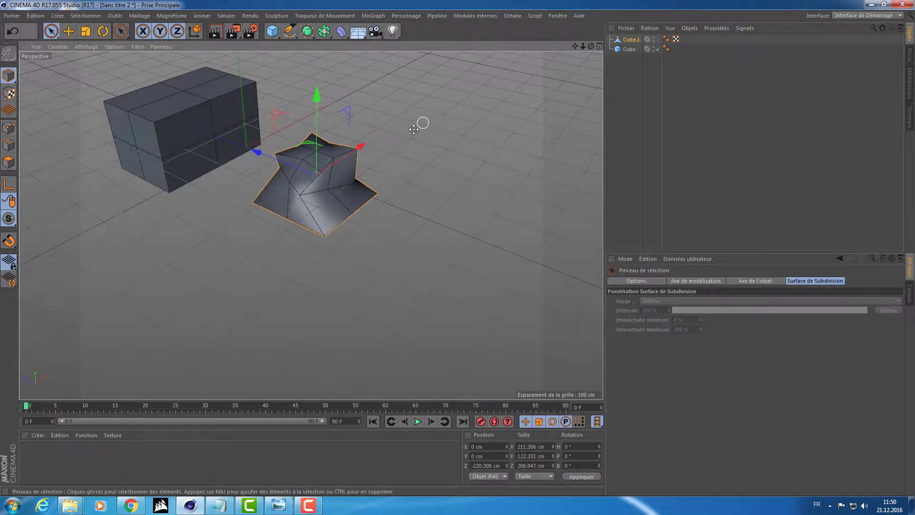
alt+drag(414, 129, 452, 129)
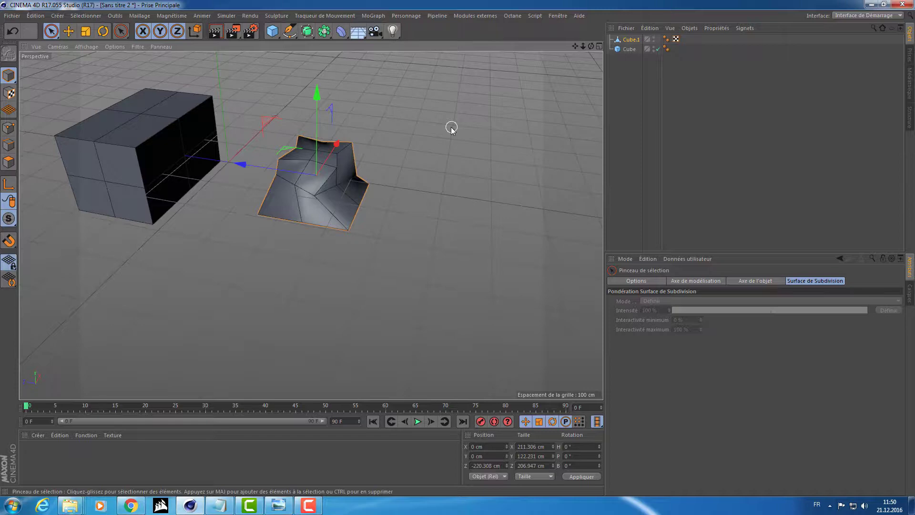
mouse_move(450, 149)
alt+mouse_down()
mouse_move(367, 147)
mouse_move(493, 135)
mouse_move(476, 167)
mouse_move(436, 141)
mouse_move(353, 167)
mouse_move(274, 171)
alt+mouse_up()
scroll(436, 141, up, 5)
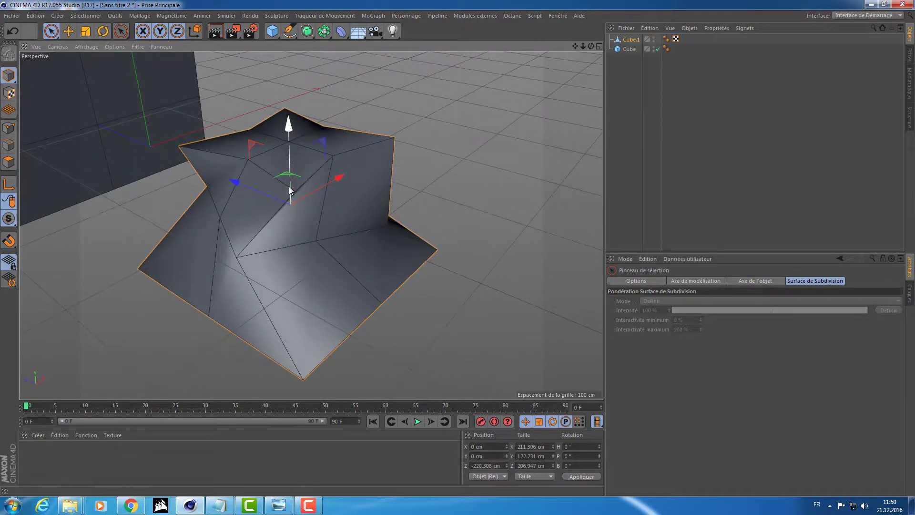
click(622, 41)
key(Delete)
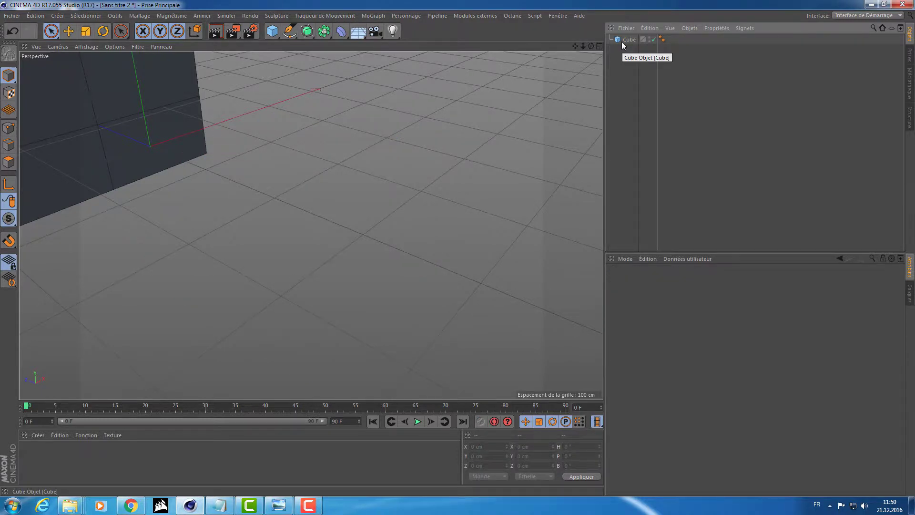
Pull a copy of Cube out along Z to -193.677 cm and make Cube.1 editable.
click(628, 39)
scroll(425, 99, down, 5)
alt+drag(345, 112, 362, 121)
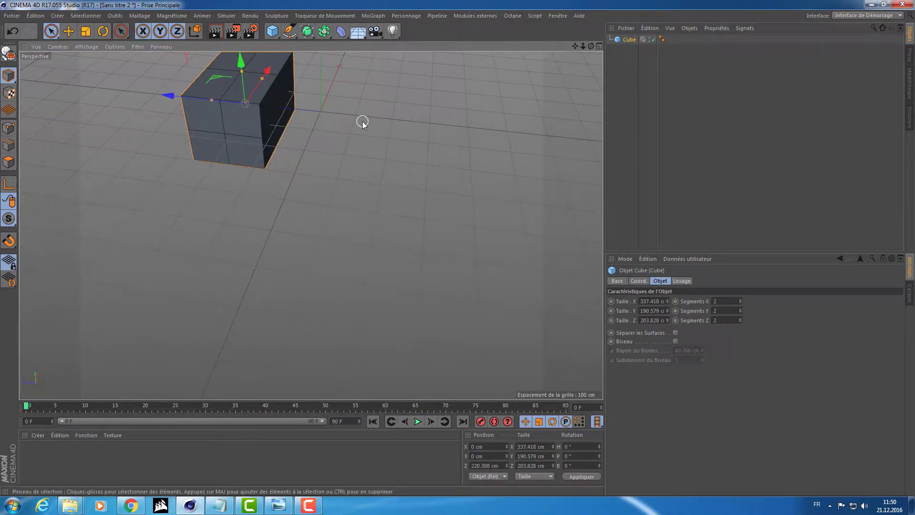
mouse_move(171, 97)
ctrl+mouse_down()
mouse_move(314, 111)
mouse_move(365, 191)
ctrl+mouse_up()
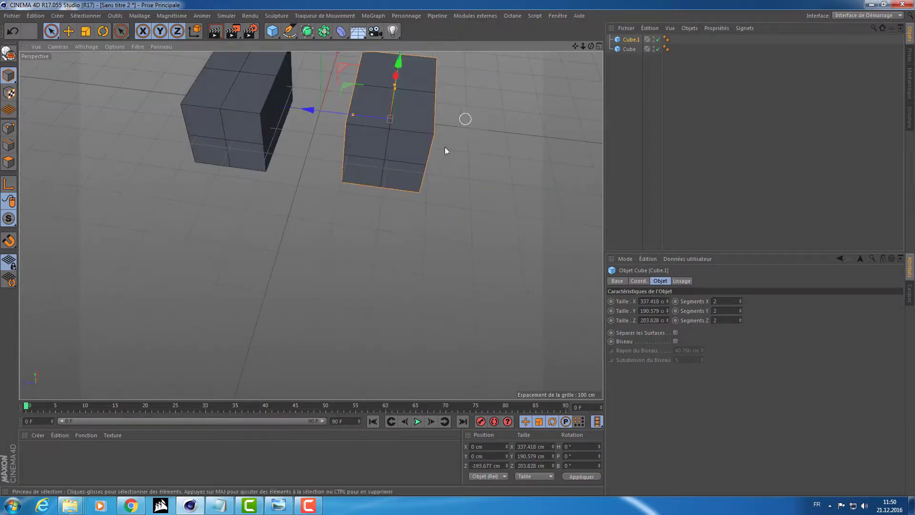
scroll(422, 163, up, 5)
scroll(422, 164, up, 3)
alt+drag(389, 159, 413, 157)
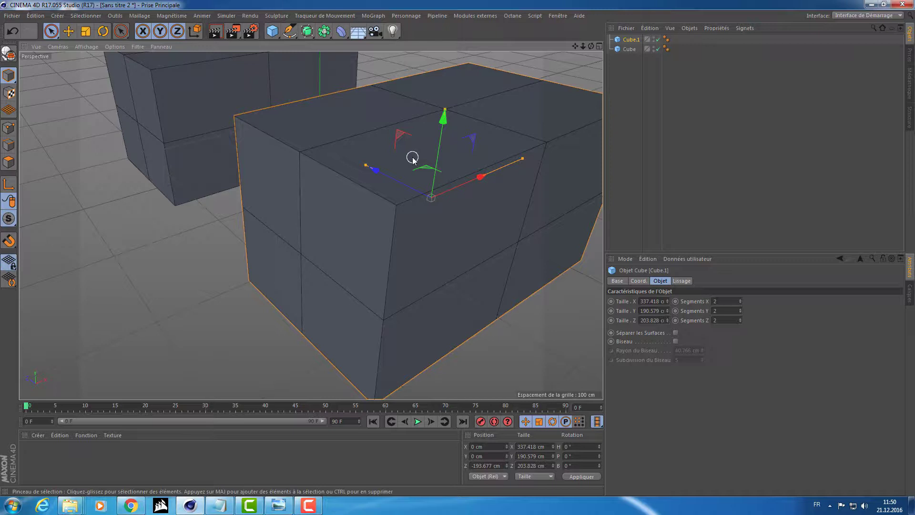
key(c)
alt+drag(319, 149, 573, 57)
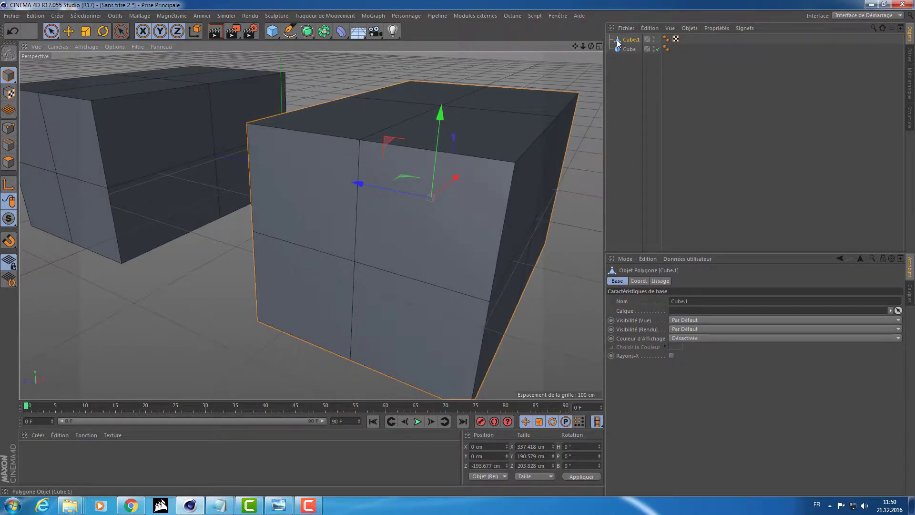
Enable snapping and drag Cube.1 to snap at X -28.804 cm, Y 20.234 cm.
click(8, 242)
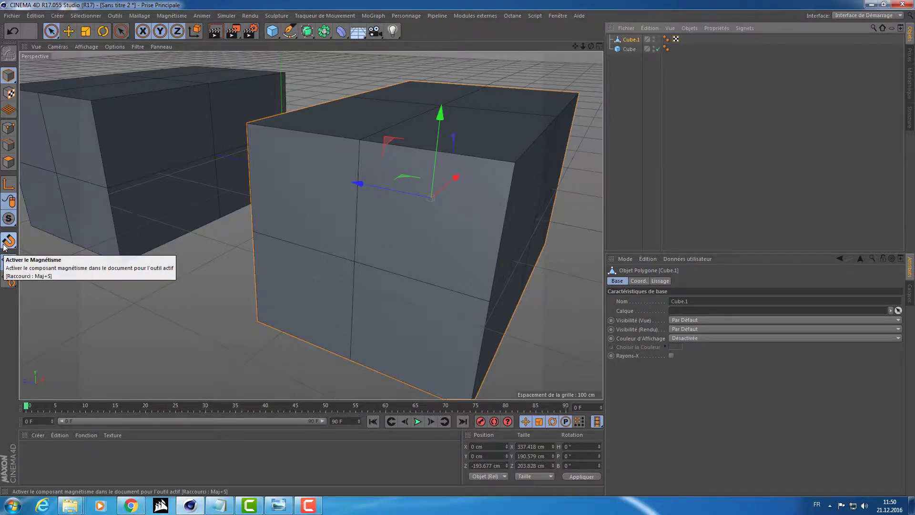
alt+drag(407, 147, 263, 219)
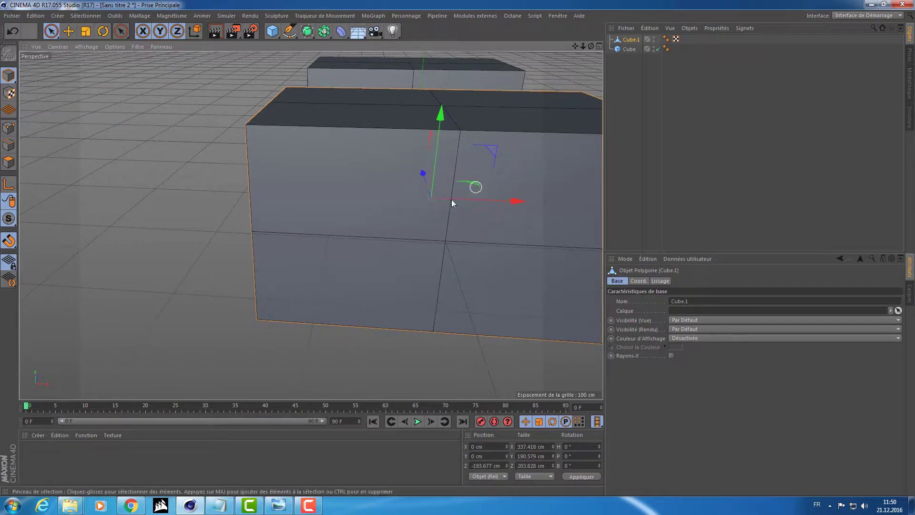
mouse_move(453, 204)
alt+mouse_down()
mouse_move(374, 191)
mouse_move(353, 176)
mouse_move(288, 182)
mouse_move(367, 178)
mouse_move(342, 195)
mouse_move(400, 173)
mouse_move(264, 209)
mouse_move(254, 203)
alt+mouse_up()
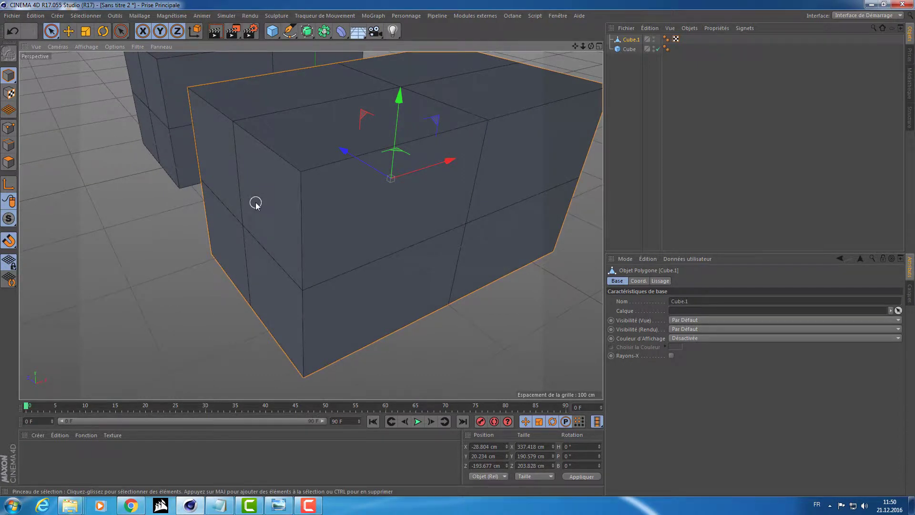
In the maximized front view, move Cube.1 to X -5.186 cm, Y 5.022 cm against the original cube.
middle_click(134, 162)
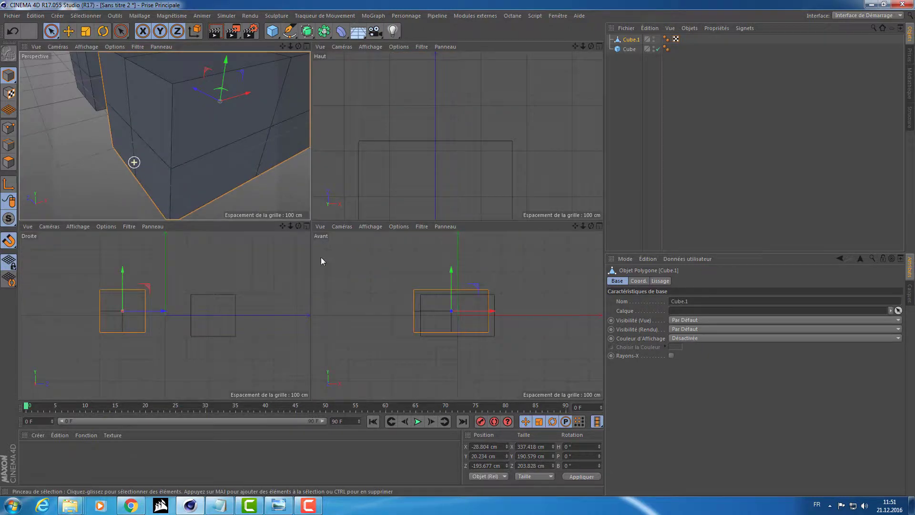
middle_click(391, 290)
scroll(319, 202, up, 3)
scroll(321, 203, up, 3)
alt+middle_drag(321, 203, 295, 173)
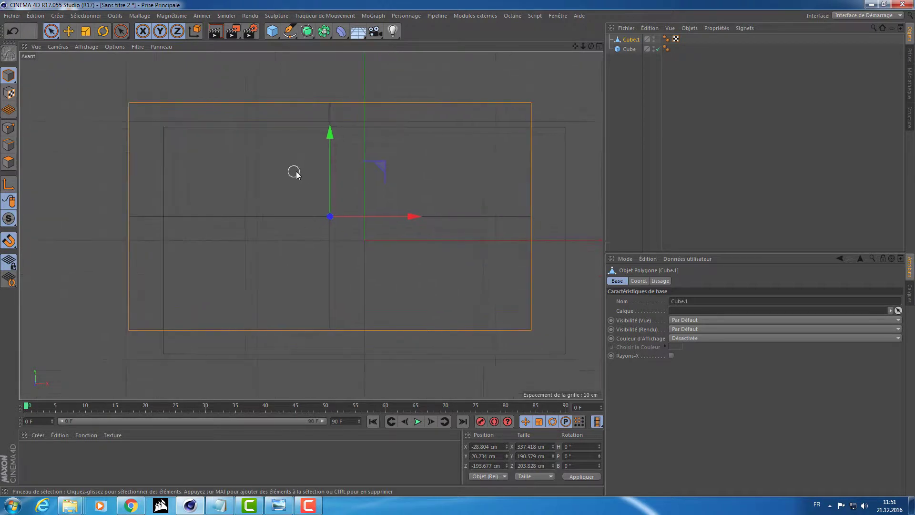
mouse_move(379, 165)
mouse_down()
mouse_move(426, 199)
mouse_move(403, 177)
mouse_move(423, 199)
mouse_move(411, 183)
mouse_up()
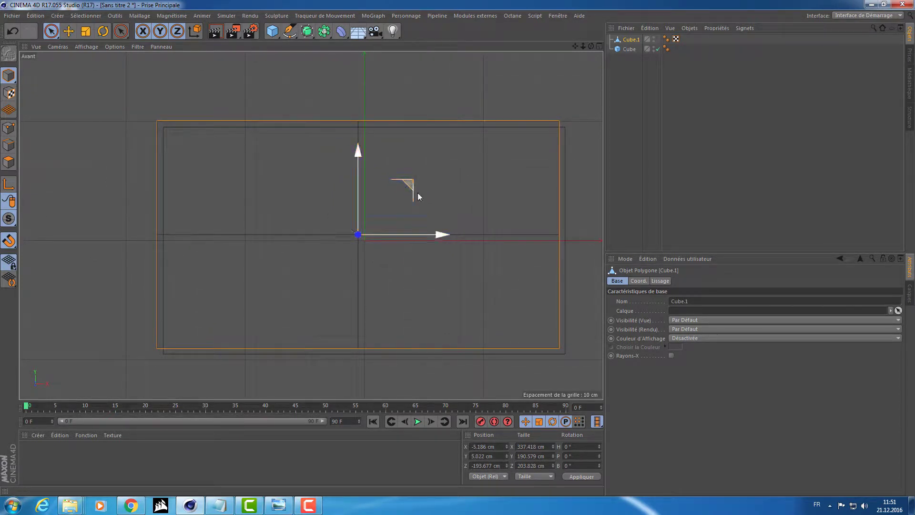
alt+middle_drag(481, 246, 466, 233)
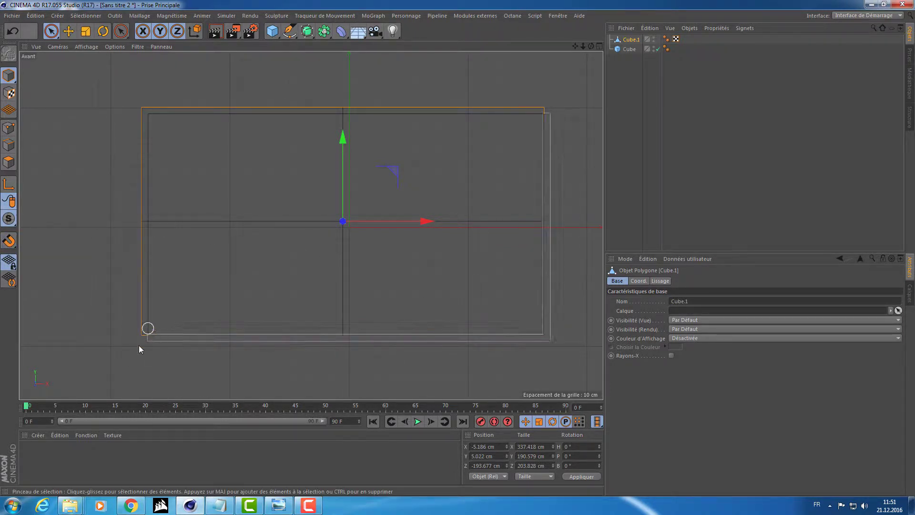
Make sure snapping is enabled and recentre the front view on the cubes.
scroll(146, 339, up, 5)
scroll(147, 334, up, 3)
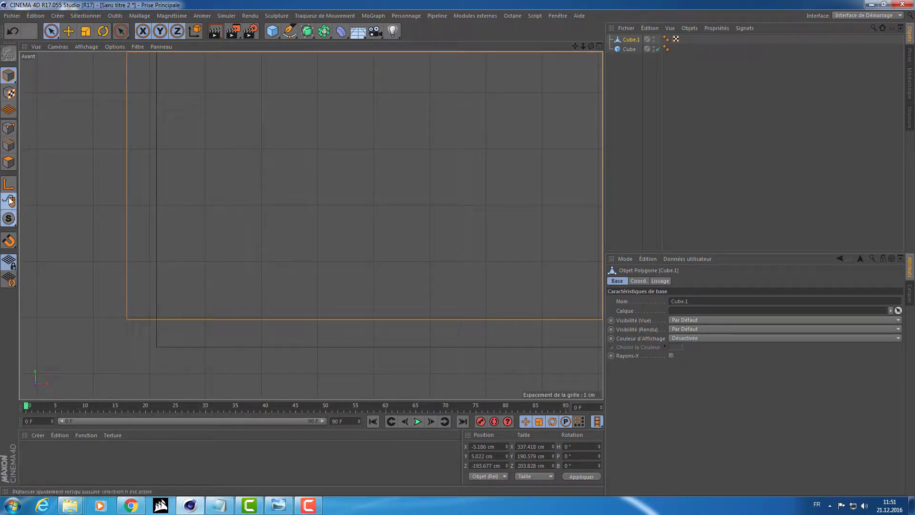
click(9, 241)
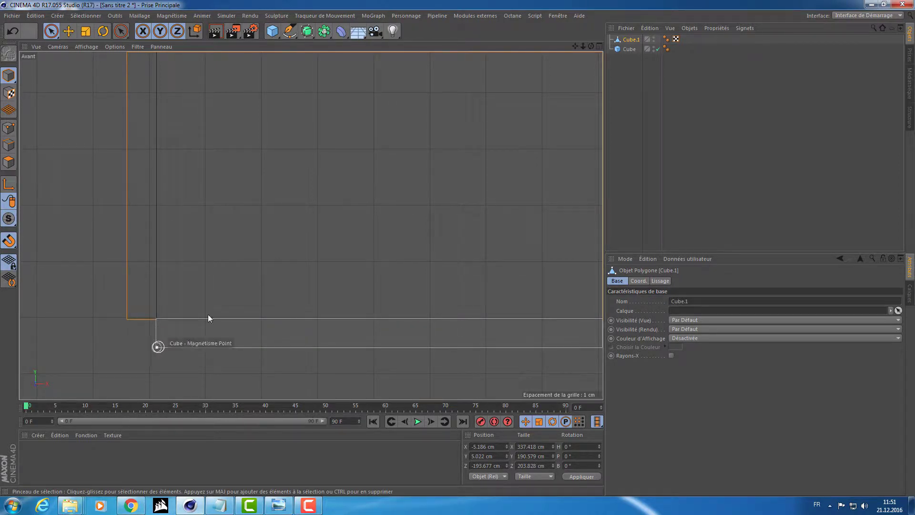
scroll(225, 272, down, 2)
scroll(202, 261, down, 3)
alt+middle_drag(262, 253, 200, 283)
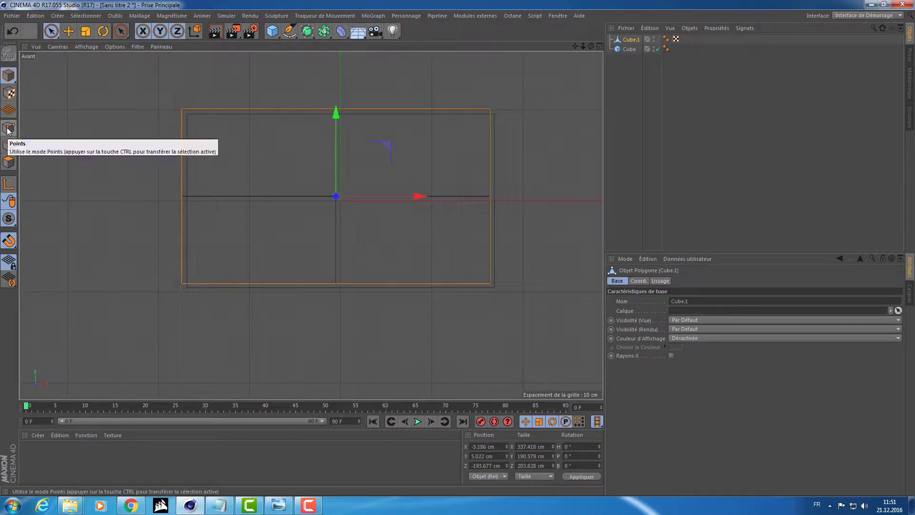
Switch to Points mode with Rectangle Selection active and restore the four-viewport layout.
click(8, 128)
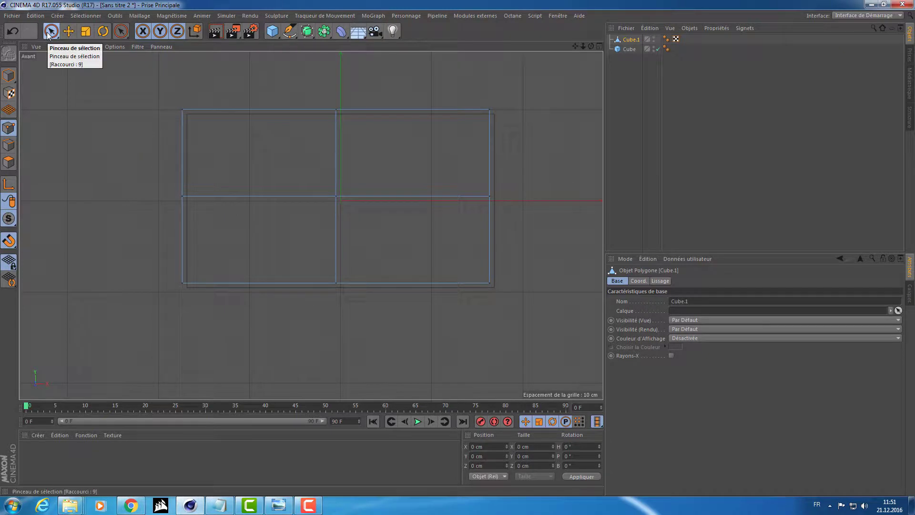
drag(49, 34, 95, 62)
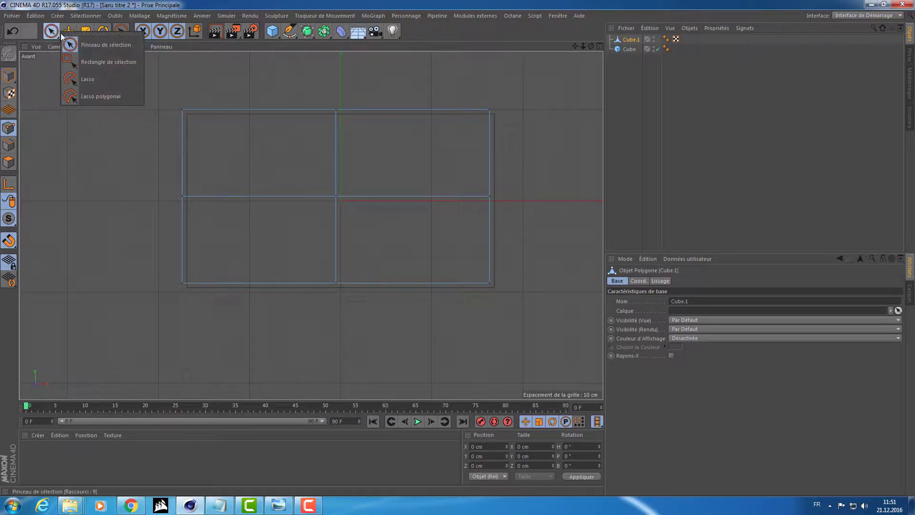
click(96, 62)
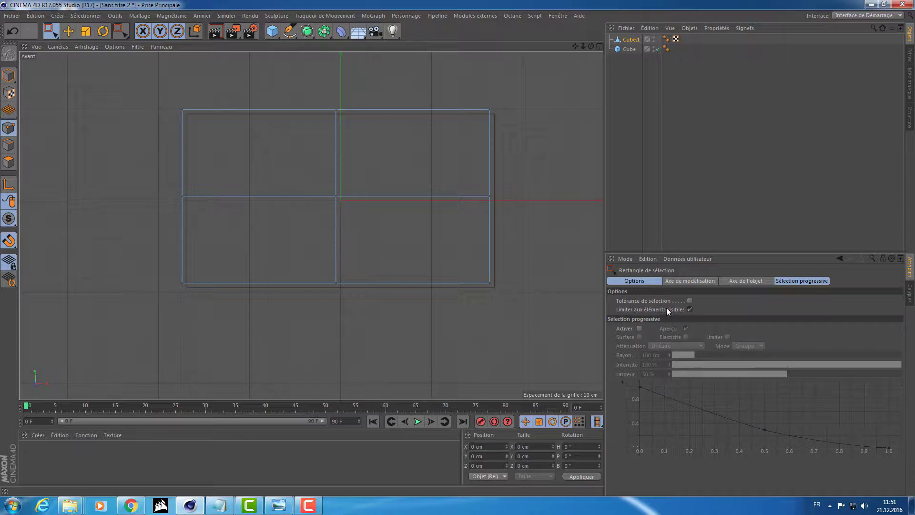
click(643, 307)
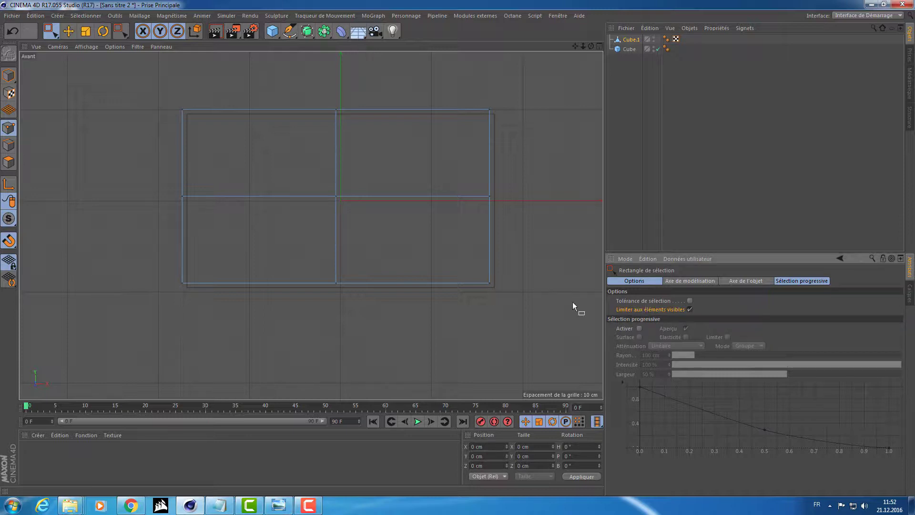
middle_click(124, 82)
key(h)
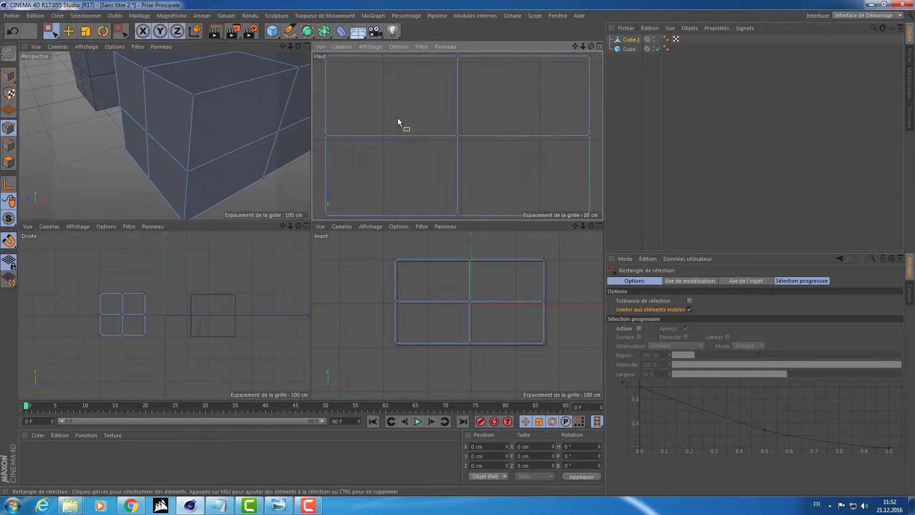
key(h)
key(h)
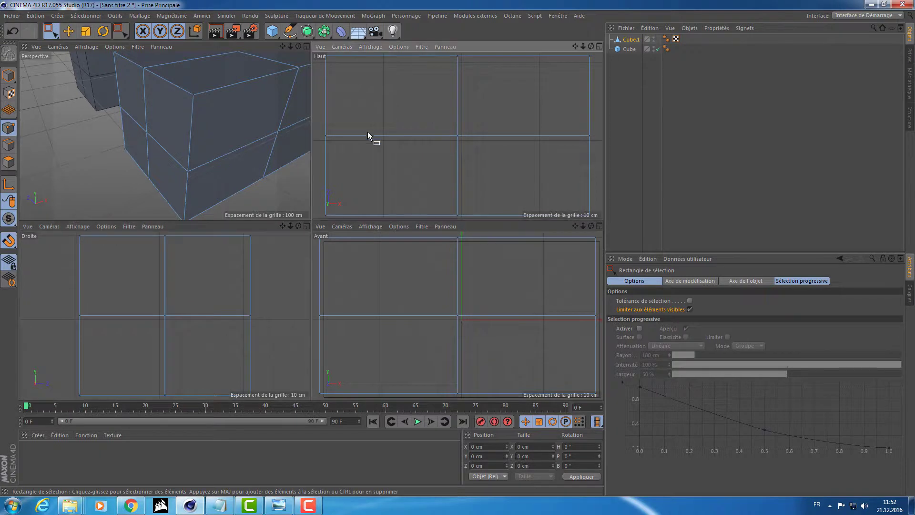
key(h)
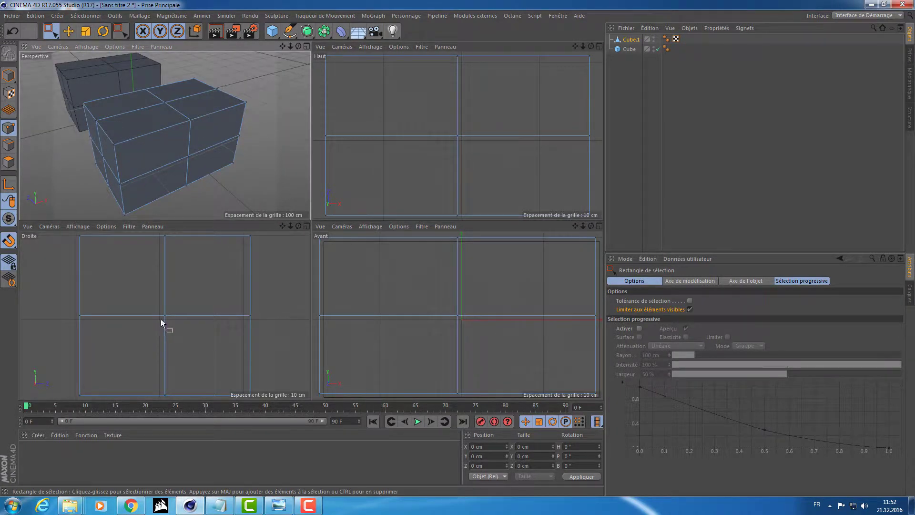
scroll(395, 109, down, 2)
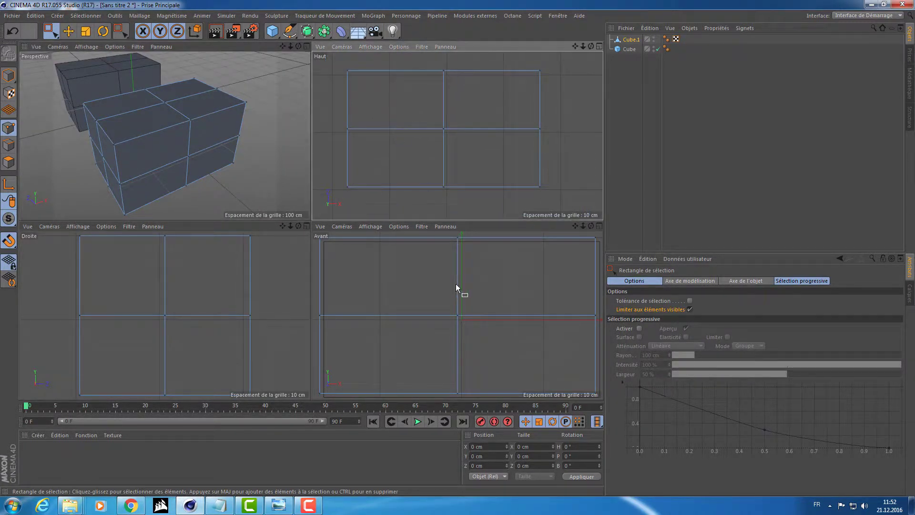
scroll(456, 284, down, 3)
scroll(213, 298, down, 2)
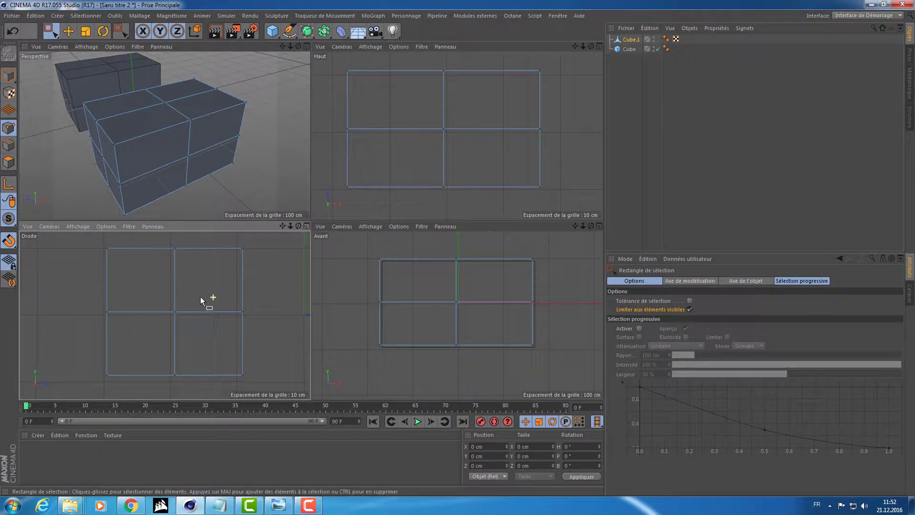
click(359, 246)
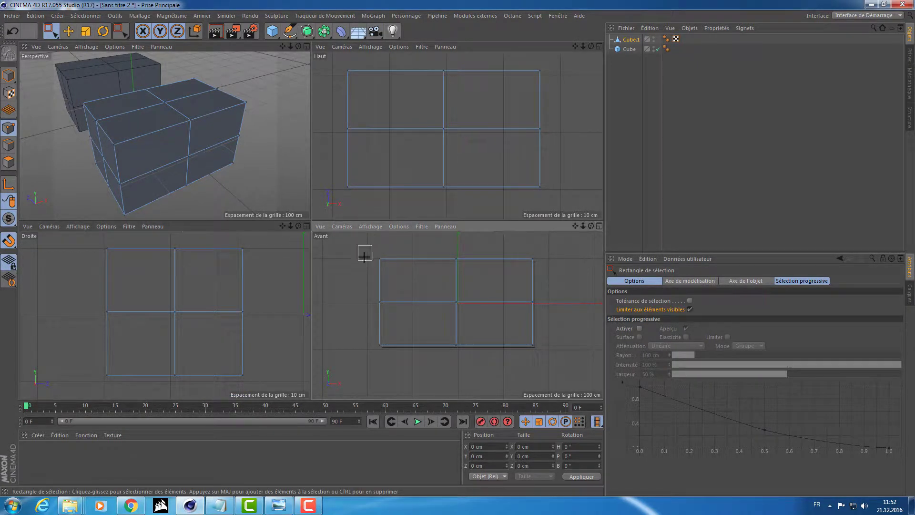
drag(330, 253, 401, 273)
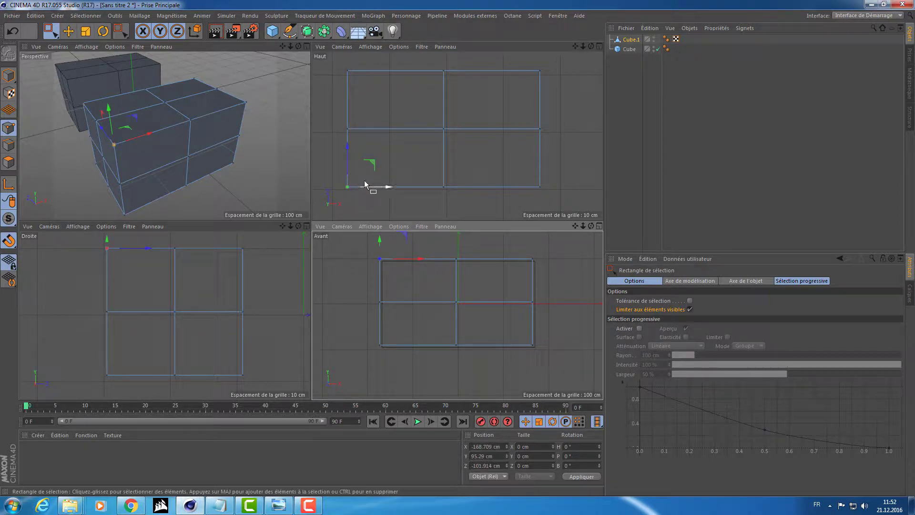
scroll(185, 150, up, 5)
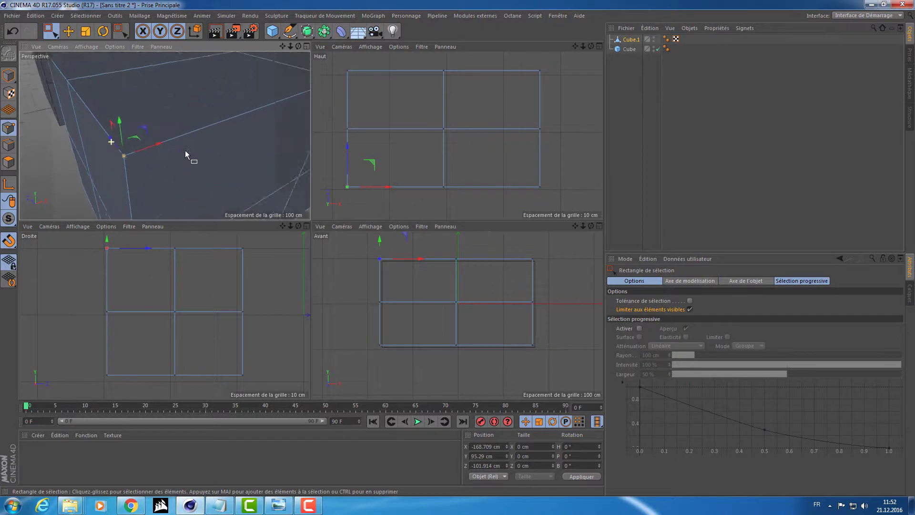
scroll(181, 151, up, 2)
scroll(176, 151, down, 1)
scroll(143, 158, down, 4)
scroll(122, 162, down, 2)
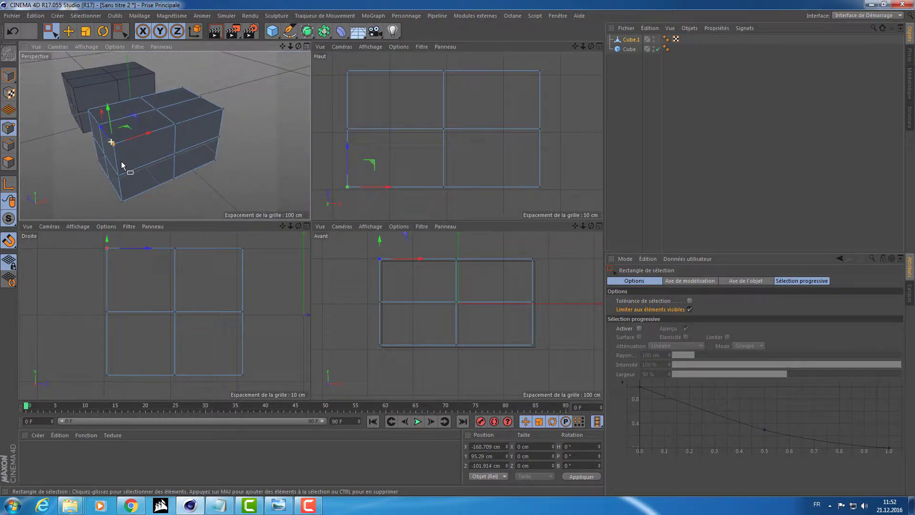
mouse_move(94, 168)
alt+mouse_down()
mouse_move(113, 154)
mouse_move(260, 155)
mouse_move(225, 149)
alt+mouse_up()
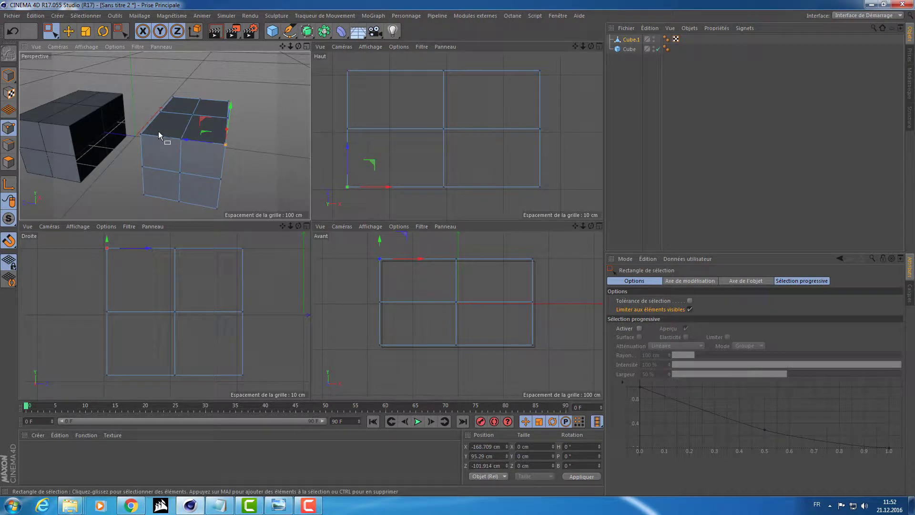
alt+drag(196, 141, 79, 134)
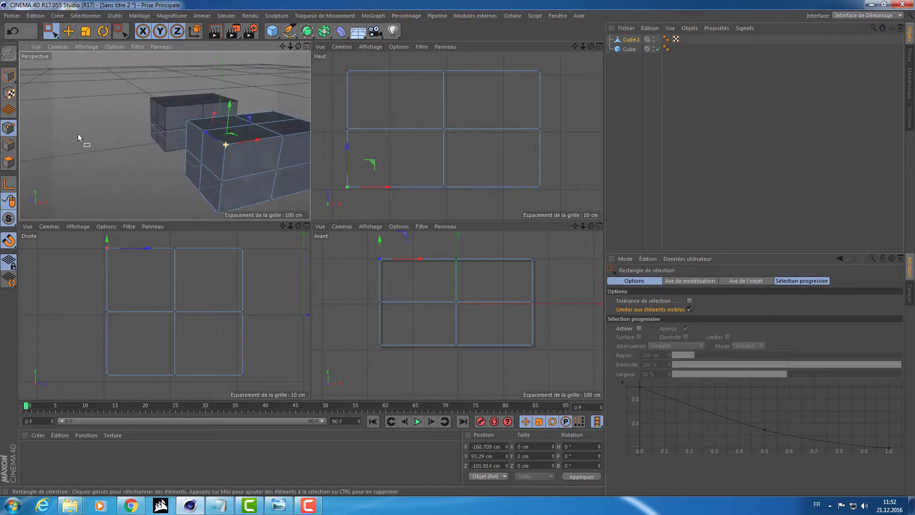
drag(170, 110, 233, 159)
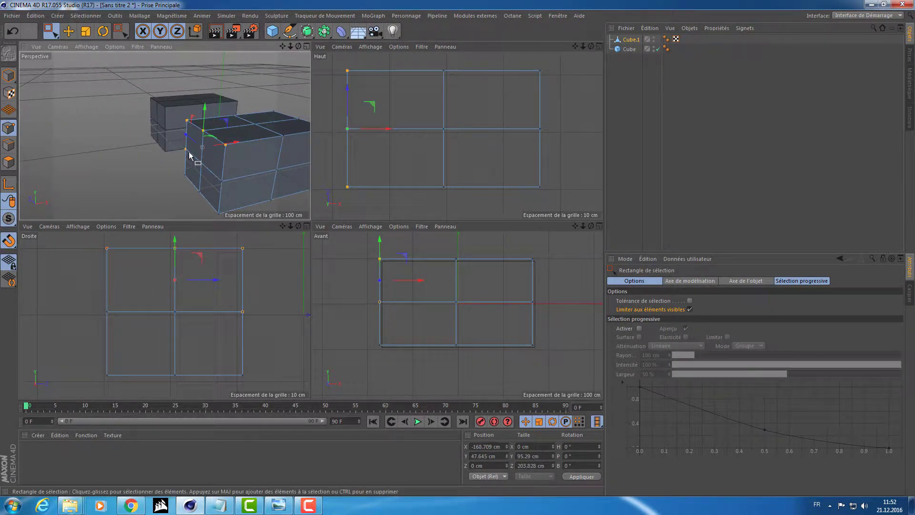
mouse_move(174, 145)
mouse_down()
mouse_move(162, 148)
mouse_move(290, 155)
mouse_move(281, 182)
mouse_up()
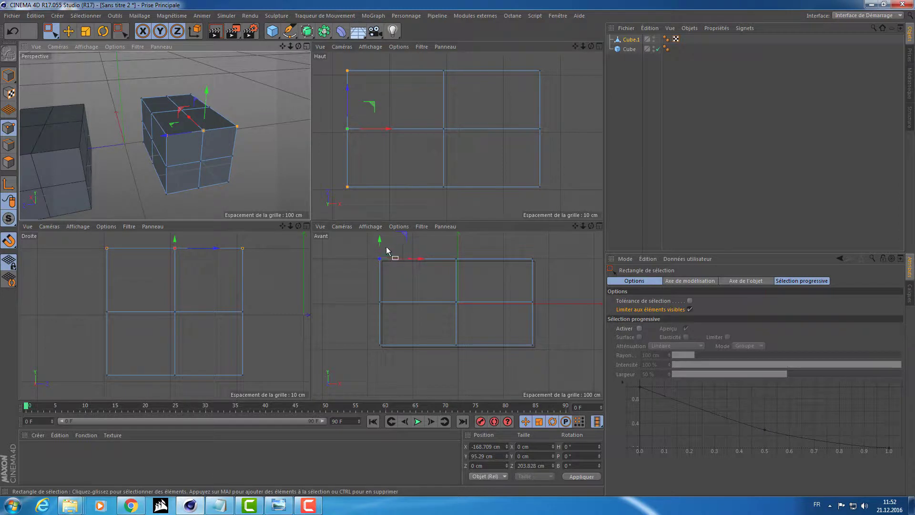
click(342, 265)
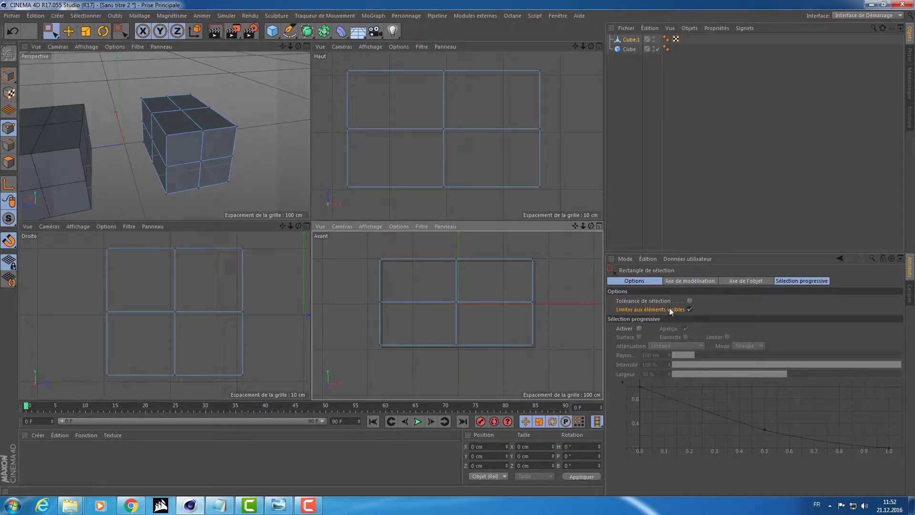
Box-select the cube's top-left corner points in the Avant view, toggling 'Limiter aux éléments visibles'.
click(690, 310)
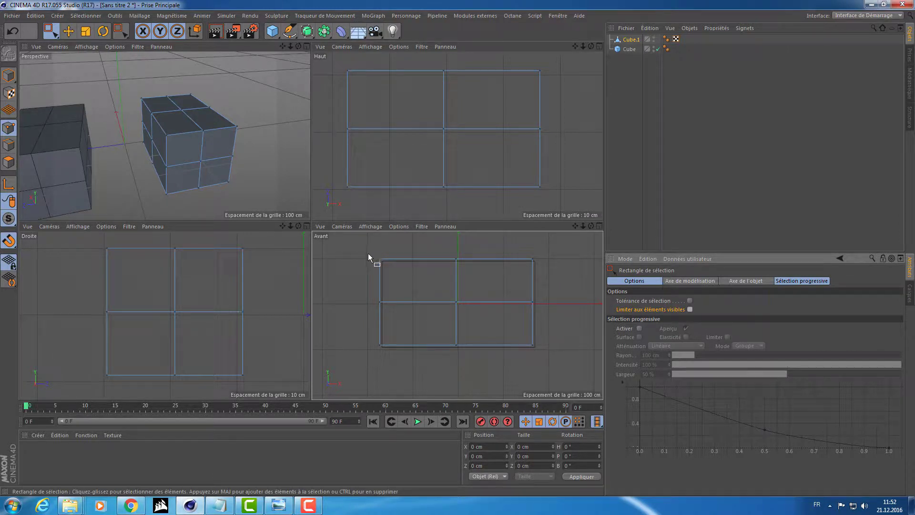
mouse_move(374, 256)
alt+right_down()
mouse_move(520, 280)
mouse_move(451, 263)
mouse_move(430, 281)
mouse_move(389, 273)
alt+right_up()
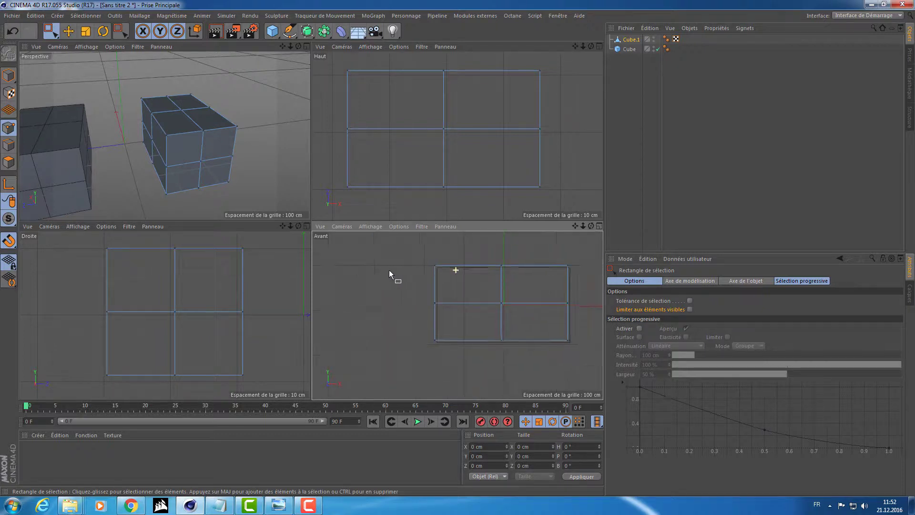
drag(374, 254, 422, 279)
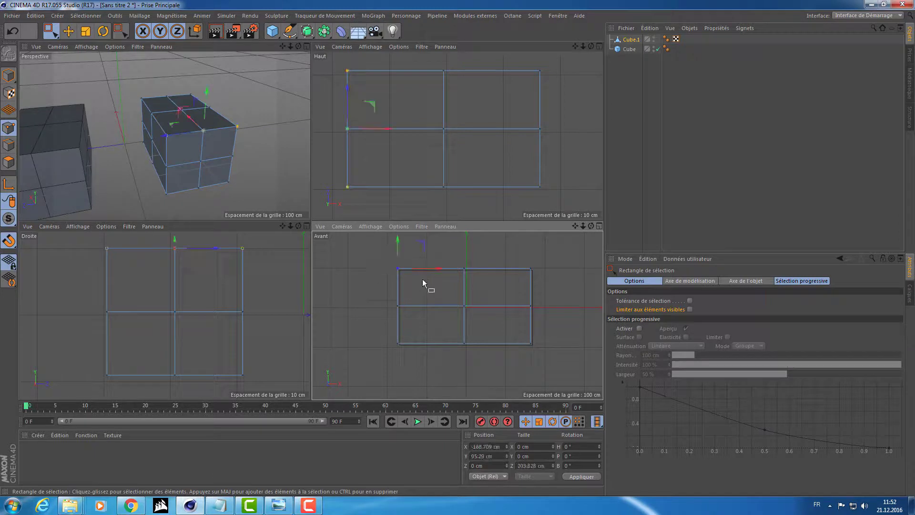
scroll(238, 150, up, 5)
scroll(216, 140, up, 2)
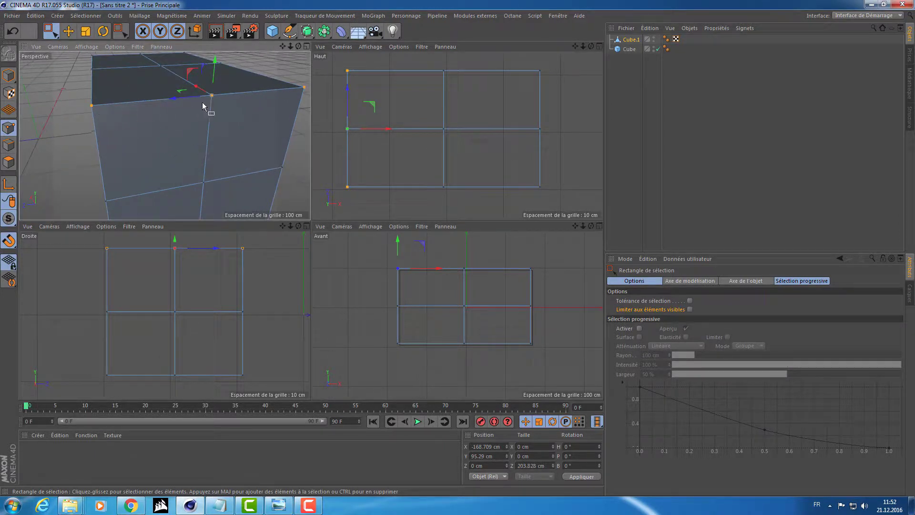
click(690, 309)
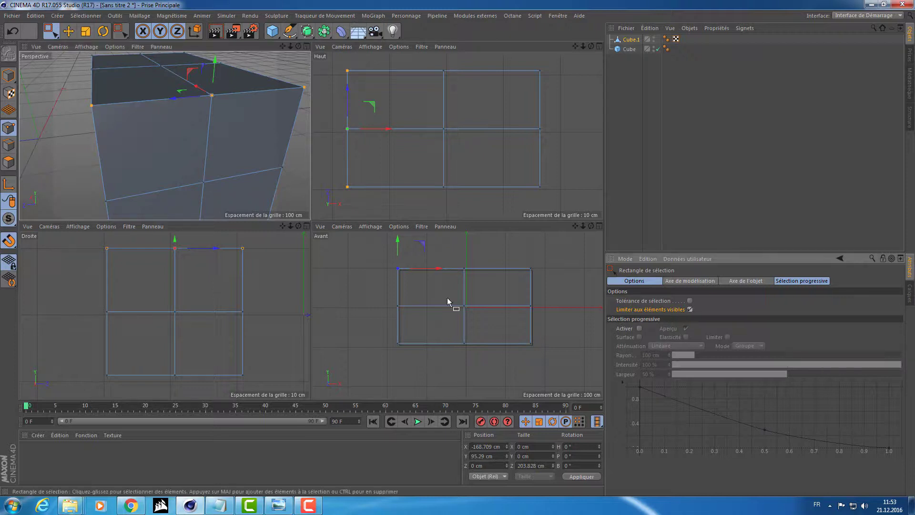
drag(357, 252, 437, 288)
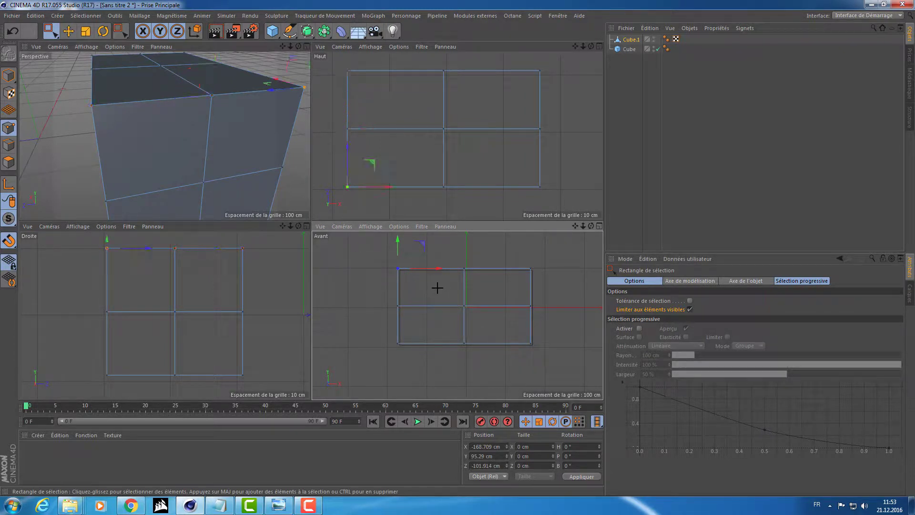
scroll(267, 104, down, 3)
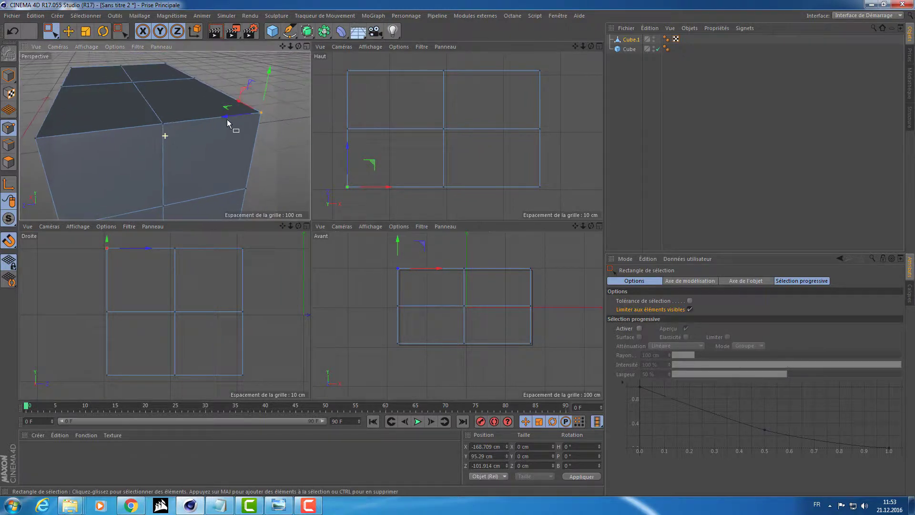
Select the front and back corner points together and nudge them up-left to X −163.523, Y 90.267 cm.
click(690, 309)
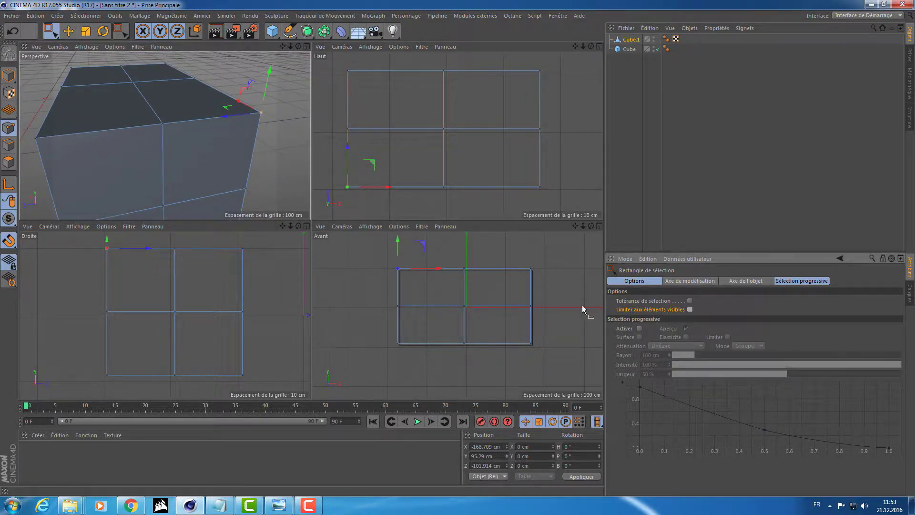
drag(357, 252, 420, 284)
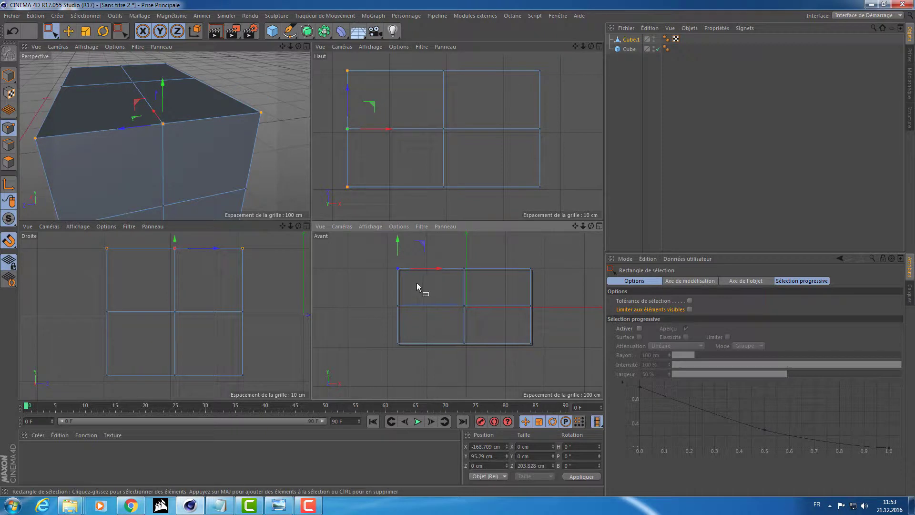
scroll(405, 282, up, 3)
scroll(420, 296, up, 2)
scroll(417, 302, up, 2)
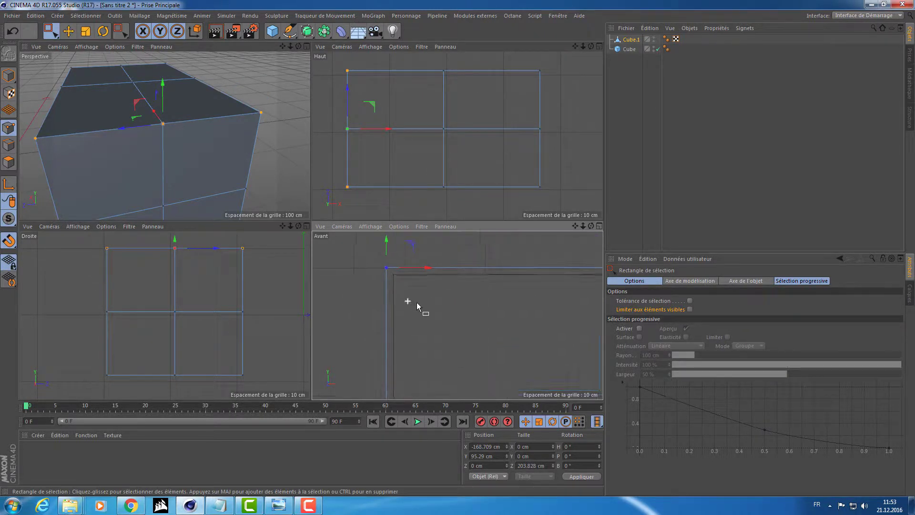
scroll(413, 308, up, 1)
scroll(416, 288, up, 1)
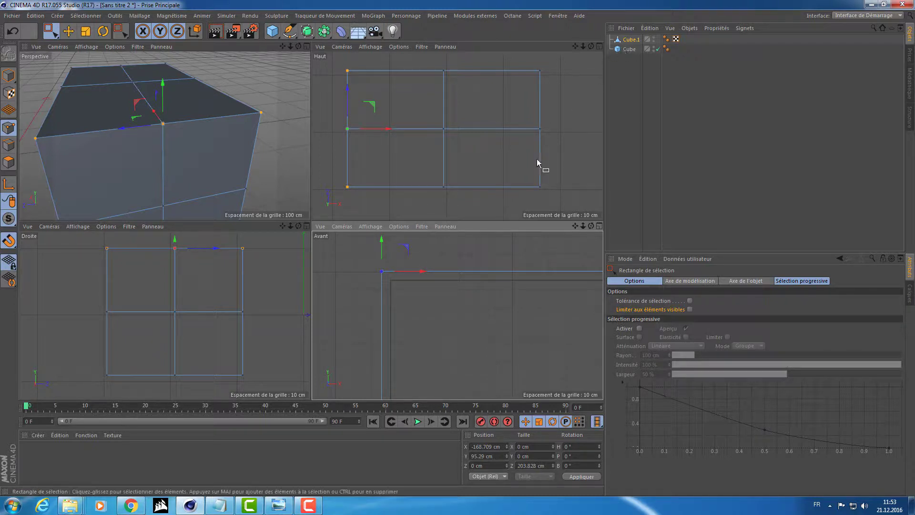
mouse_move(405, 249)
mouse_down()
mouse_move(408, 242)
mouse_move(415, 260)
mouse_up()
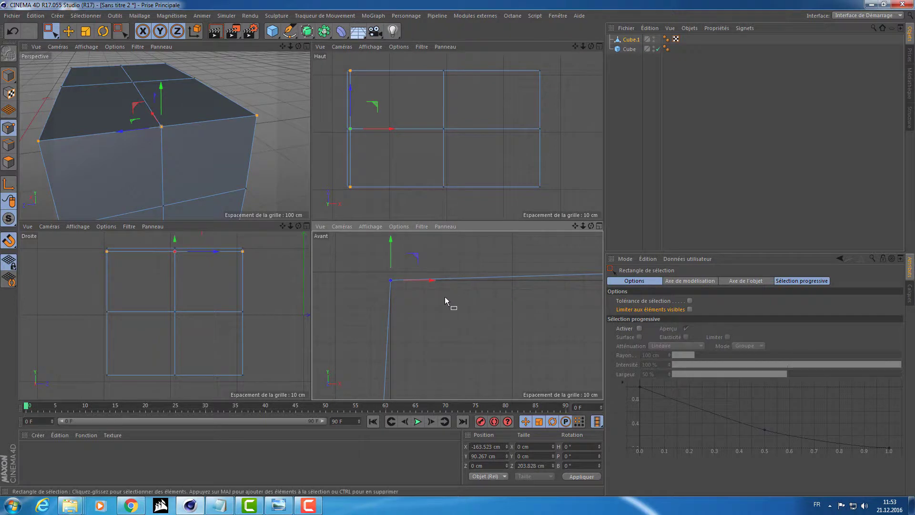
Pull the bottom-left, top-left, bottom-right and top-right corners outward, top-right to X 173.895, Y 90.267 cm.
alt+middle_drag(464, 350, 420, 242)
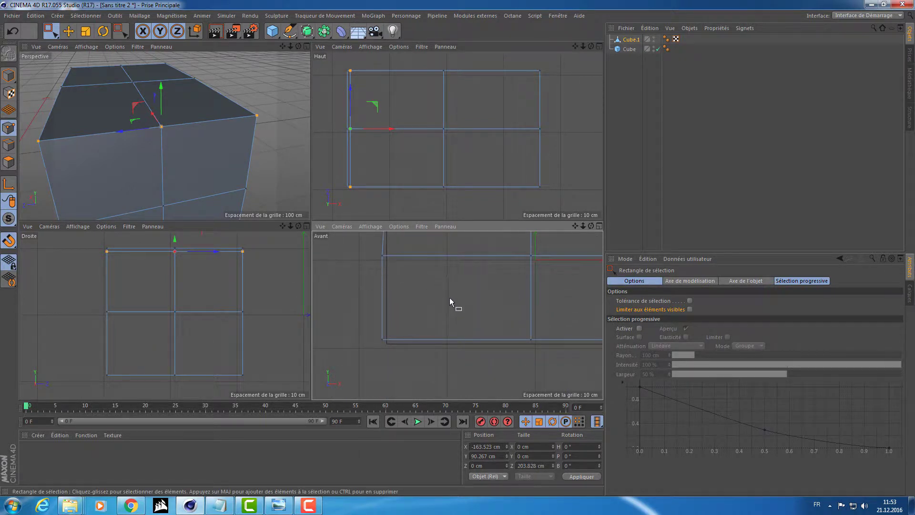
scroll(396, 354, up, 3)
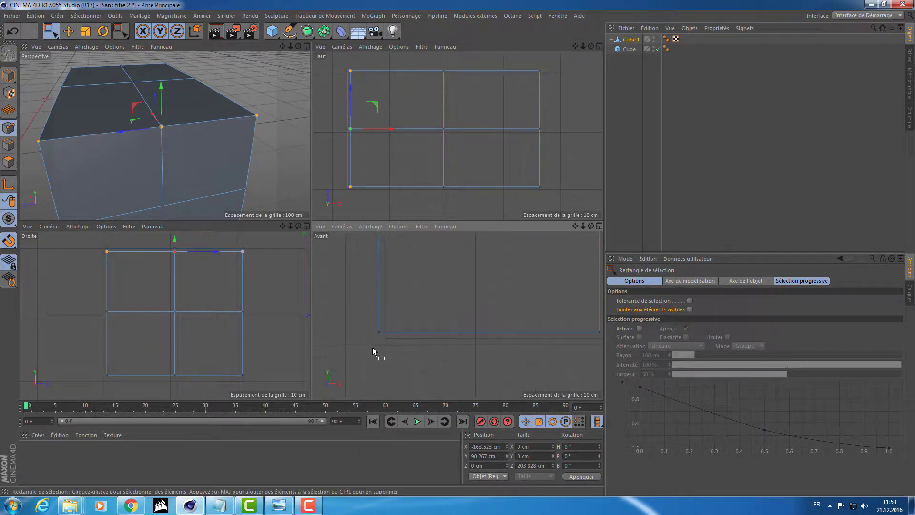
mouse_move(349, 315)
mouse_down()
mouse_move(410, 342)
mouse_move(415, 319)
mouse_up()
alt+middle_drag(467, 308, 459, 350)
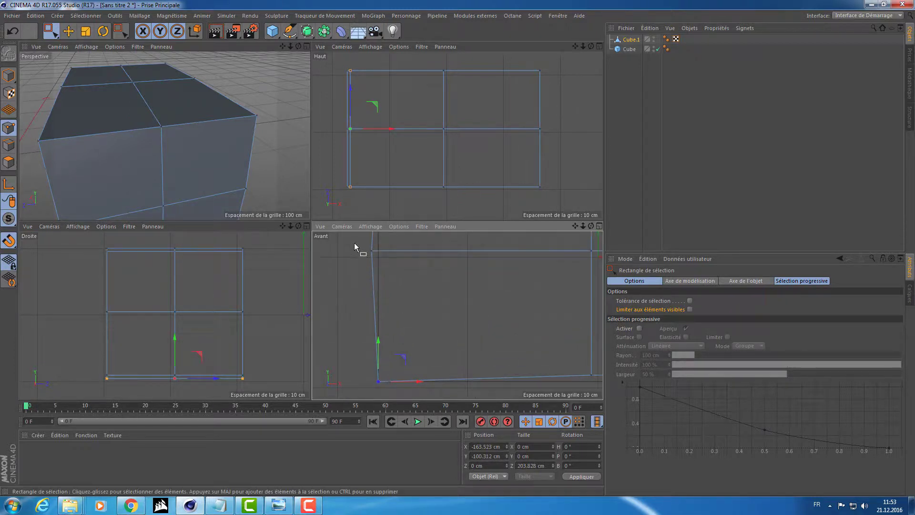
mouse_move(354, 246)
mouse_down()
mouse_move(383, 263)
mouse_move(405, 253)
mouse_up()
mouse_move(474, 286)
alt+middle_down()
mouse_move(449, 315)
mouse_move(427, 311)
alt+middle_up()
mouse_move(455, 311)
mouse_down()
mouse_move(500, 329)
mouse_move(500, 308)
mouse_up()
alt+middle_drag(458, 317, 451, 379)
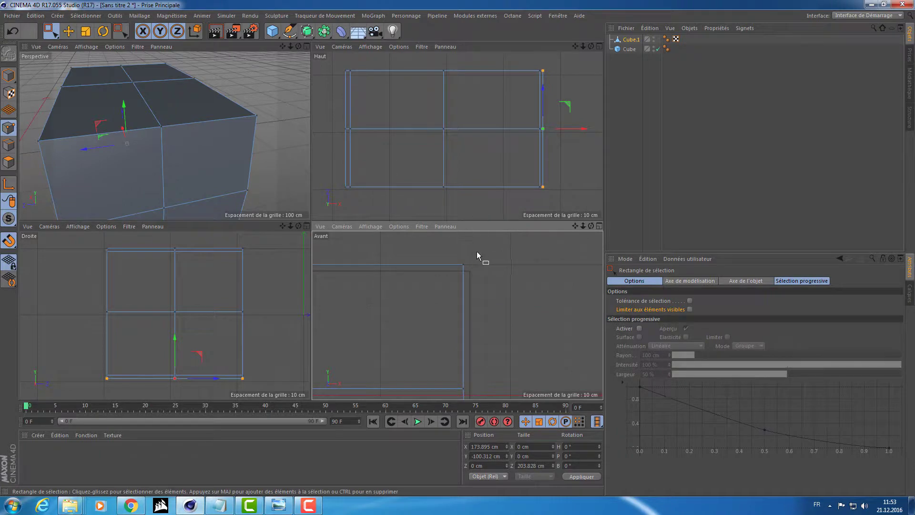
mouse_move(495, 254)
mouse_down()
mouse_move(455, 276)
mouse_move(513, 281)
mouse_up()
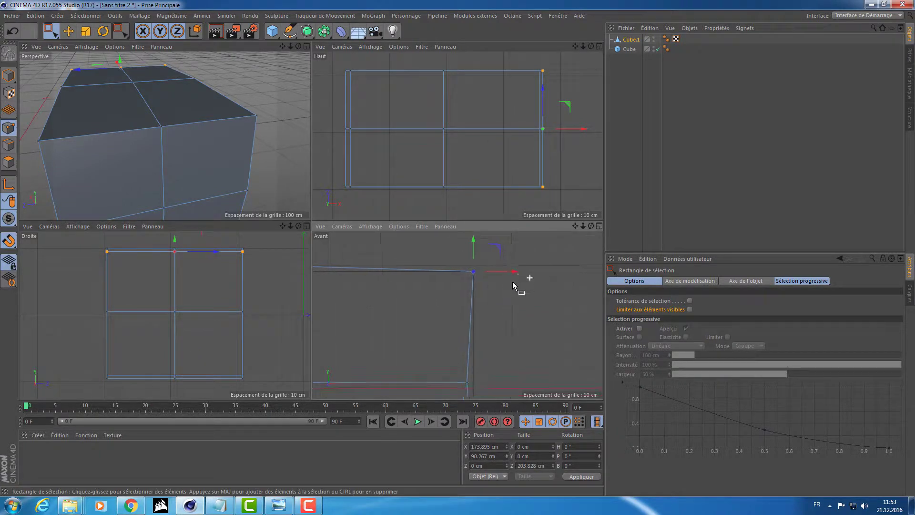
alt+middle_drag(389, 282, 456, 283)
Maximize Perspective, orbit to inspect the slanted outline, and restore the four-view layout.
middle_click(208, 153)
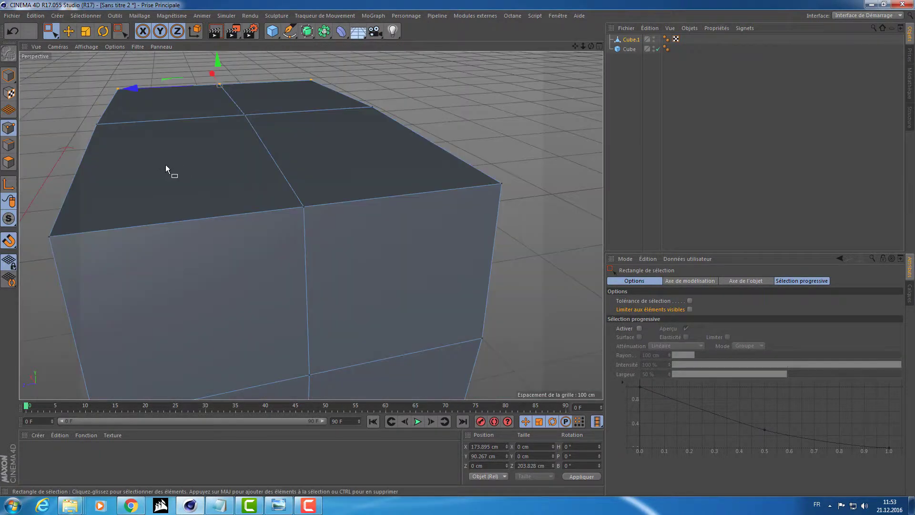
mouse_move(165, 164)
alt+mouse_down()
mouse_move(239, 163)
mouse_move(107, 166)
mouse_move(447, 198)
mouse_move(318, 168)
alt+mouse_up()
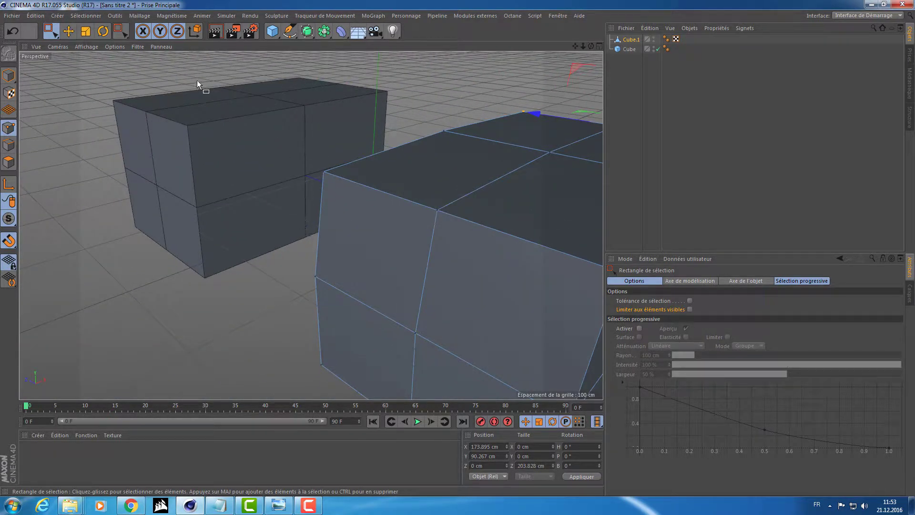
alt+drag(189, 122, 283, 253)
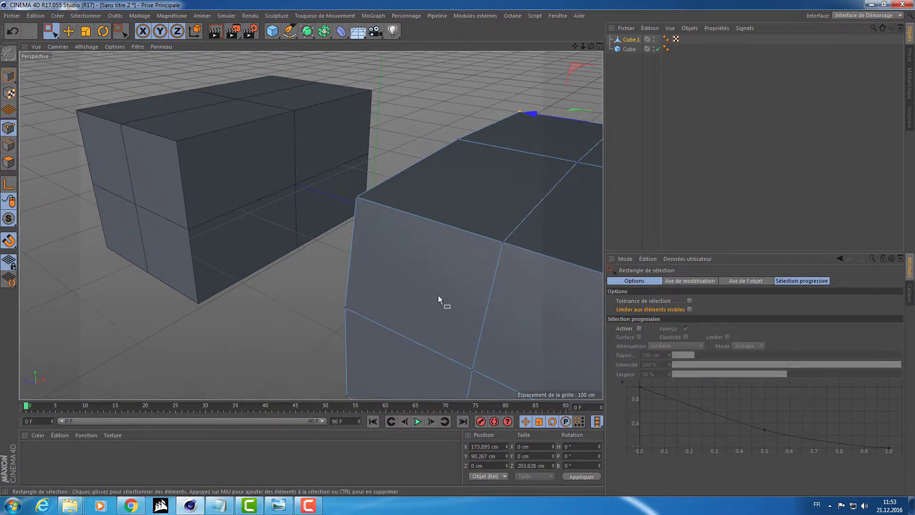
mouse_move(438, 295)
alt+mouse_down()
mouse_move(348, 216)
mouse_move(241, 217)
mouse_move(301, 190)
mouse_move(279, 243)
mouse_move(287, 233)
alt+mouse_up()
middle_click(287, 233)
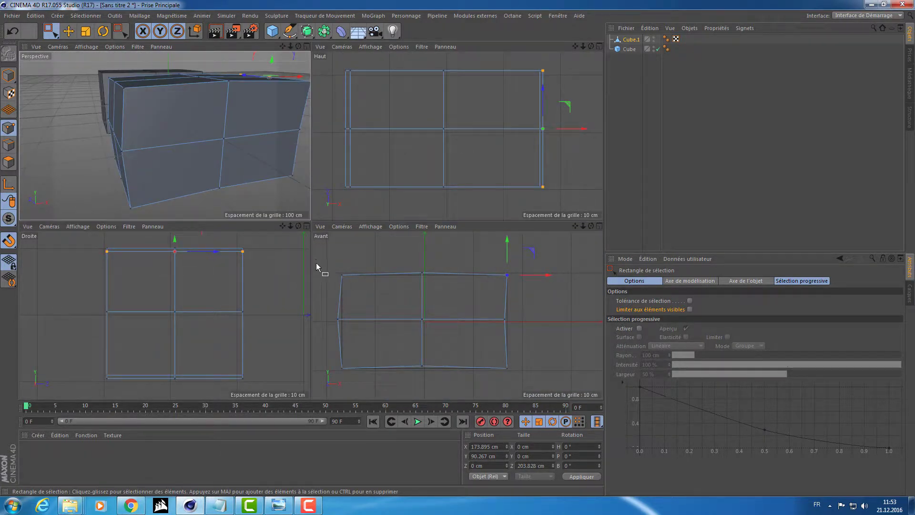
Straighten Cube.1's left edge by setting its points' X size to 0.
drag(316, 263, 375, 398)
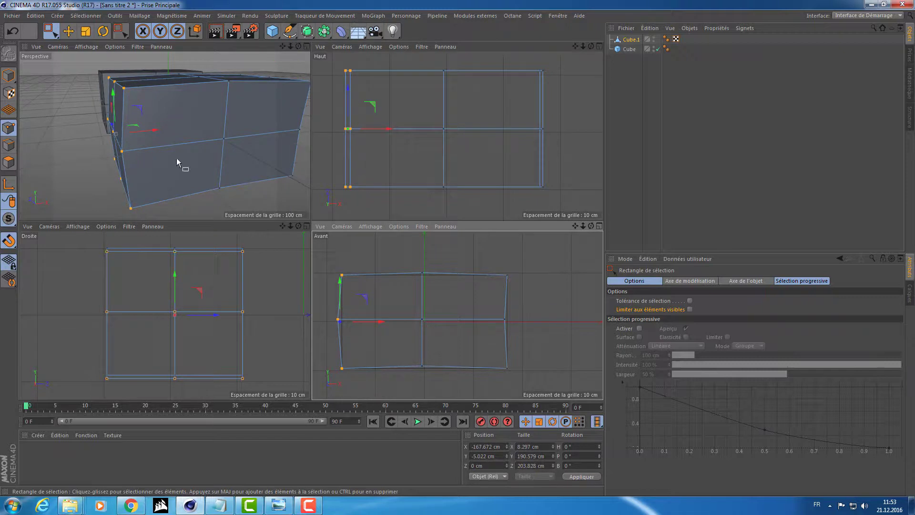
alt+drag(176, 159, 229, 179)
mouse_move(190, 143)
alt+mouse_down()
mouse_move(144, 111)
mouse_move(116, 145)
alt+mouse_up()
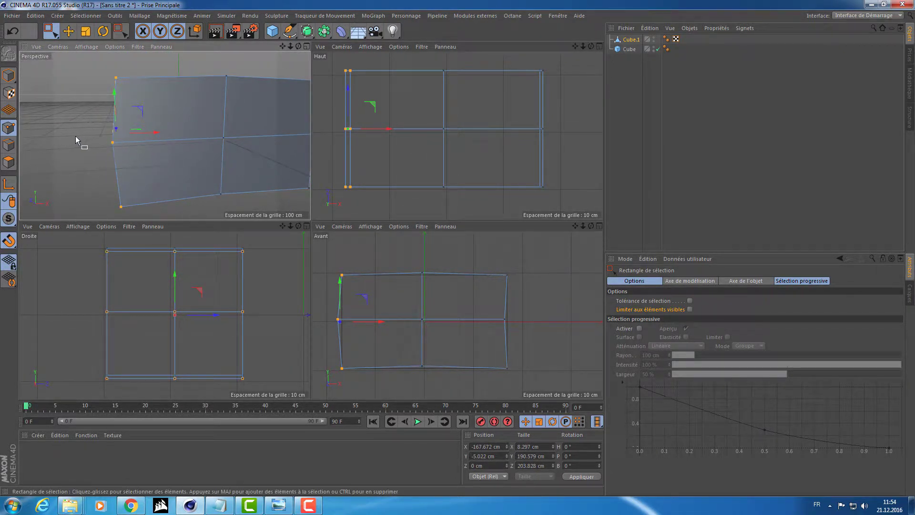
middle_click(407, 320)
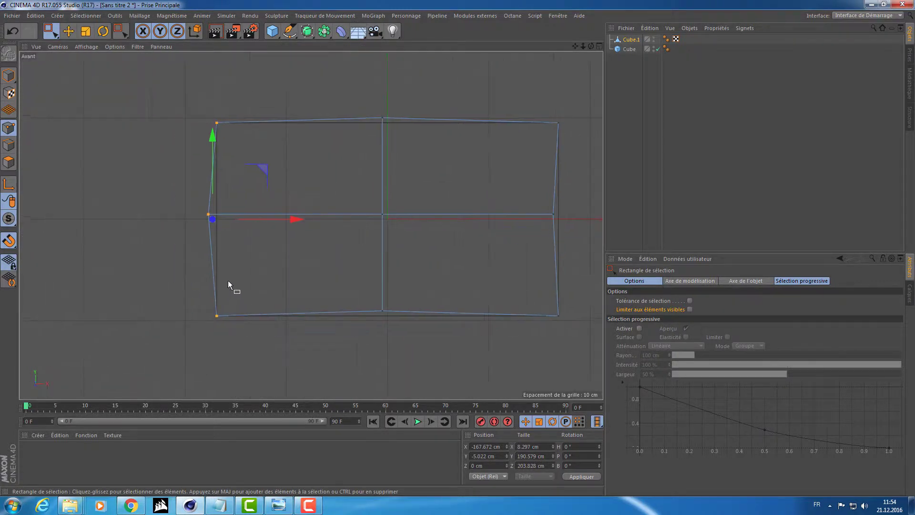
scroll(261, 239, up, 3)
scroll(252, 239, down, 1)
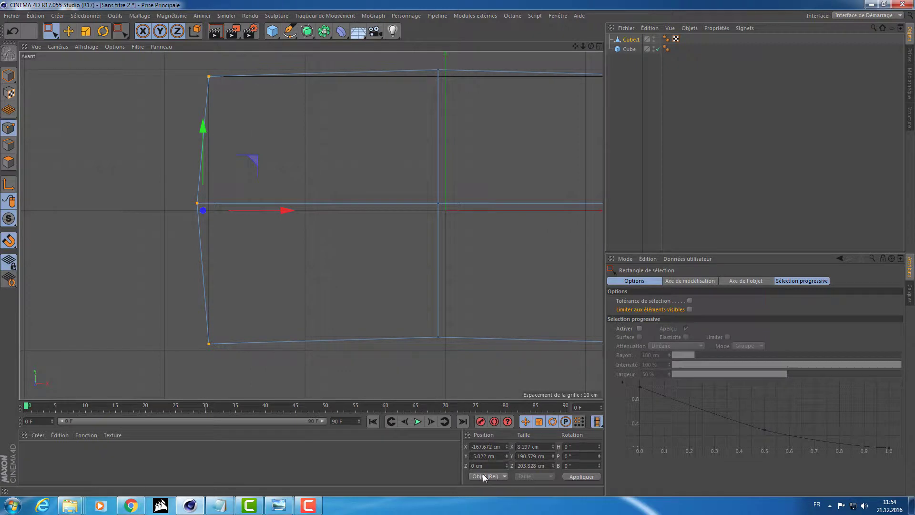
click(518, 446)
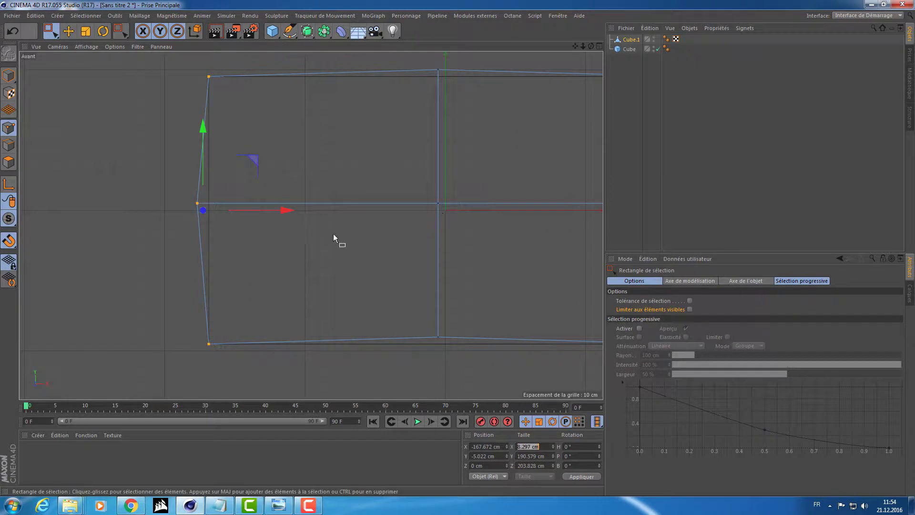
alt+middle_drag(332, 232, 365, 239)
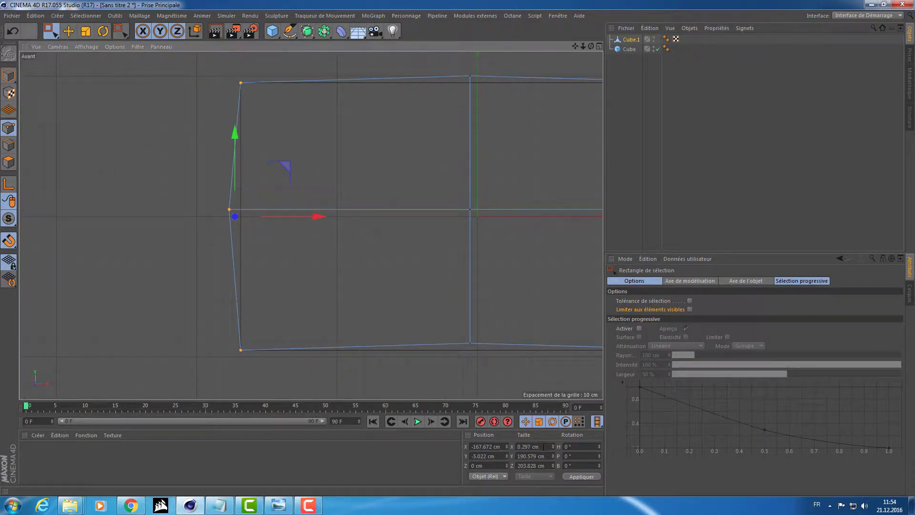
click(529, 446)
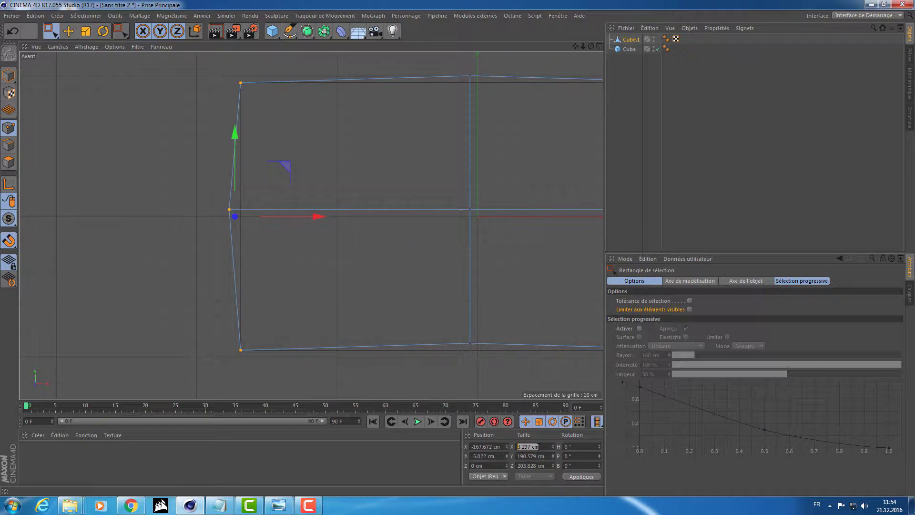
text(0)
key(Return)
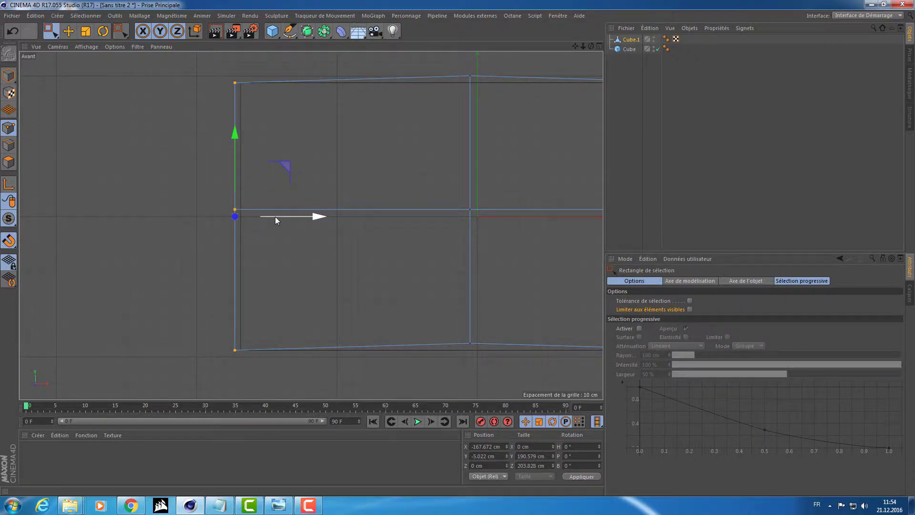
drag(276, 216, 279, 215)
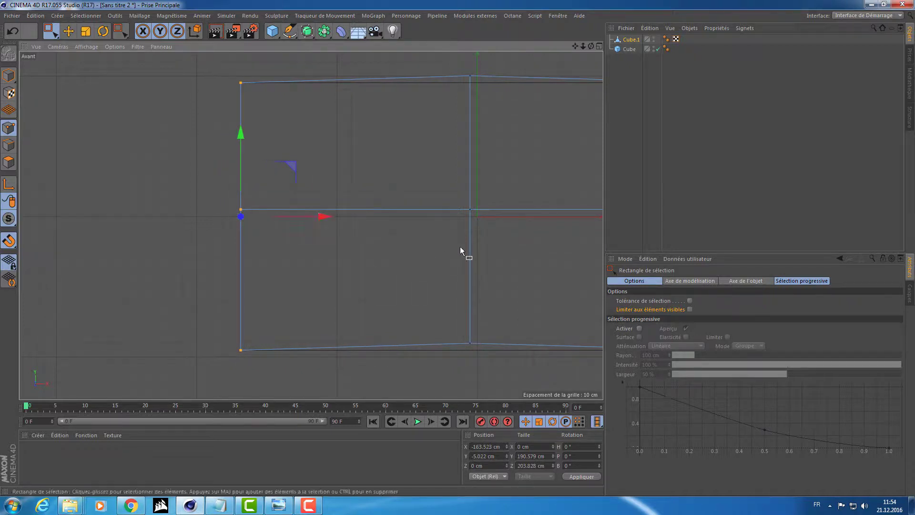
Flatten the top row of points with Y size 0 and lower it slightly.
alt+middle_drag(460, 247, 380, 268)
scroll(380, 268, down, 2)
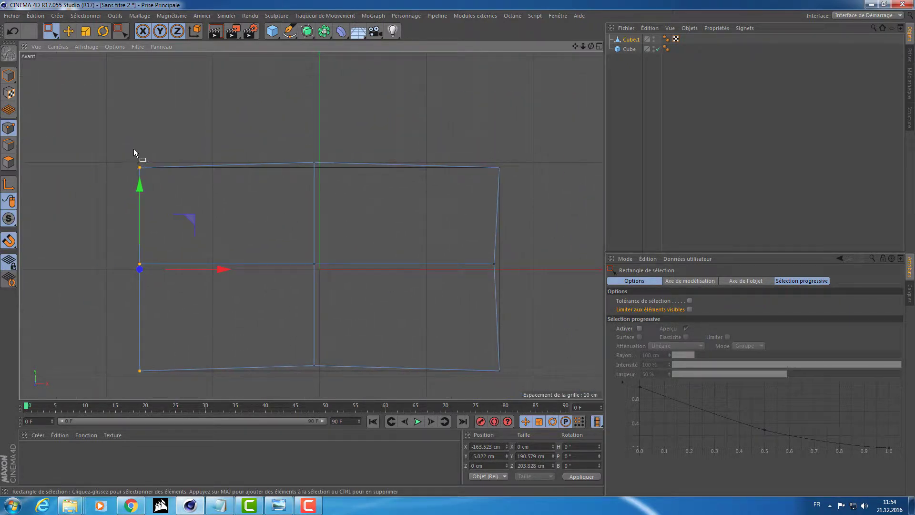
drag(134, 150, 529, 189)
click(540, 456)
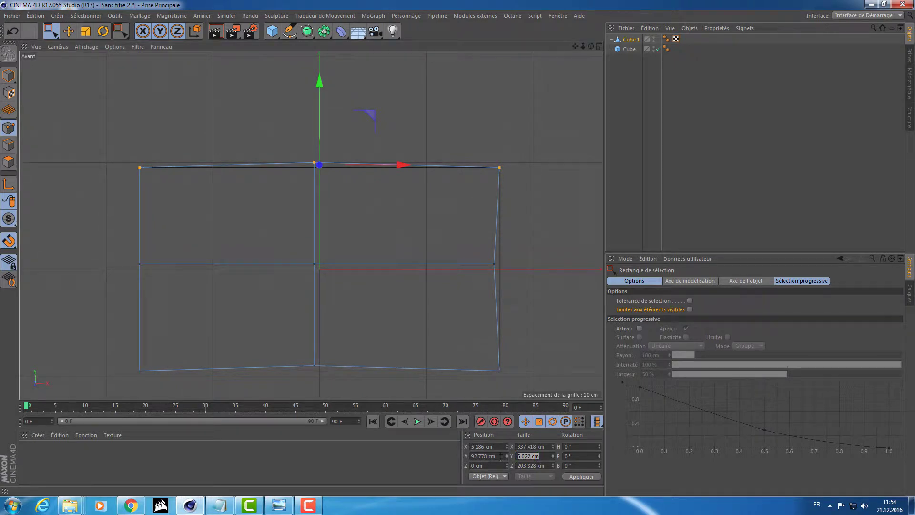
text(0)
key(Return)
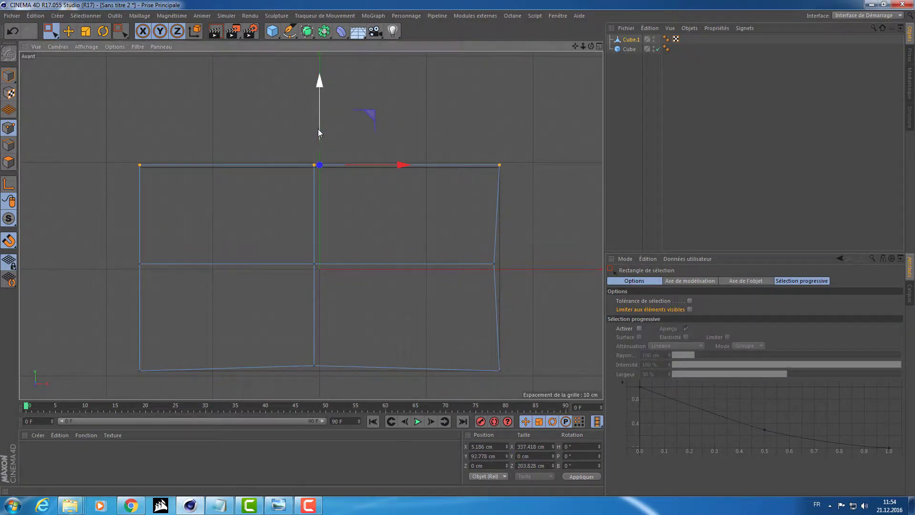
drag(317, 135, 318, 137)
Straighten the right edge with X size 0 and level the bottom edge with Y size 0.
drag(568, 146, 459, 398)
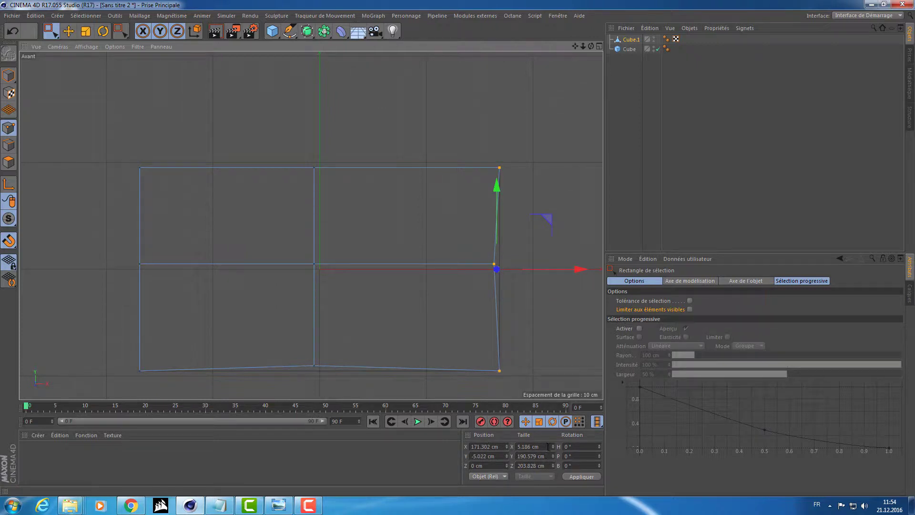
click(519, 447)
text(0)
key(Return)
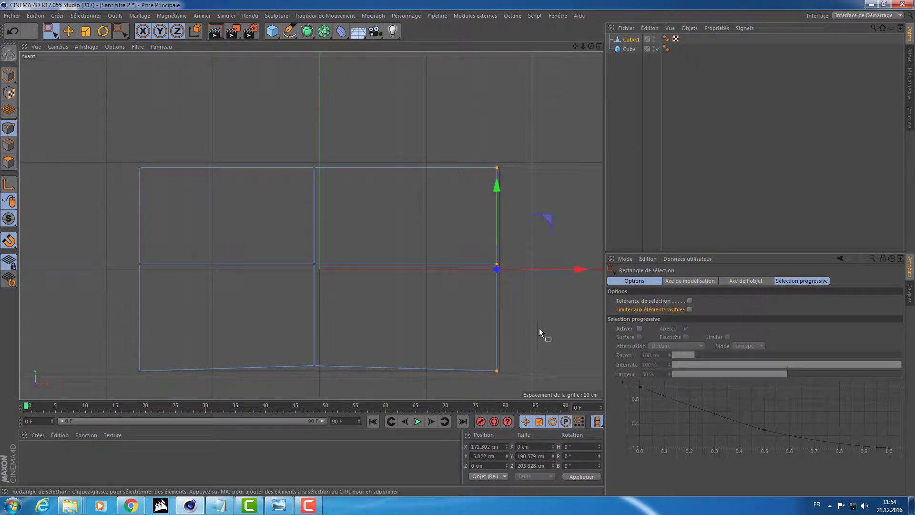
alt+middle_drag(530, 398, 534, 305)
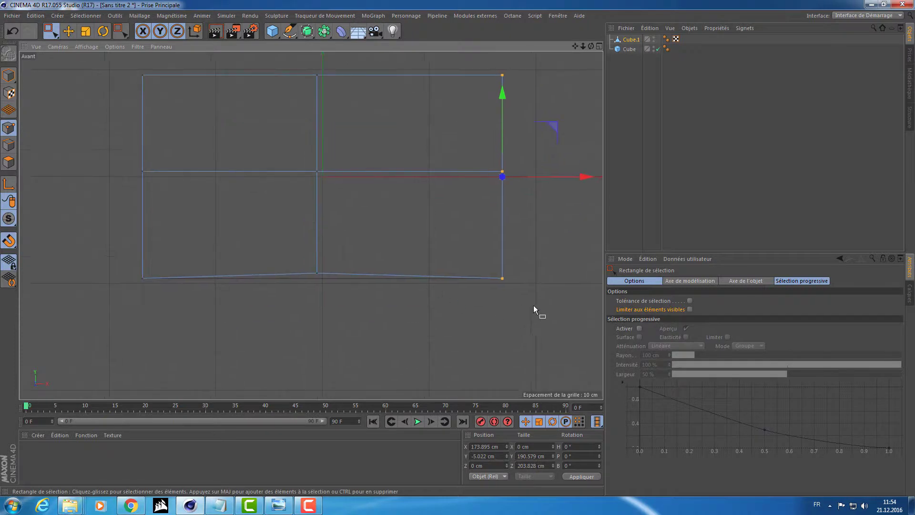
drag(532, 305, 94, 268)
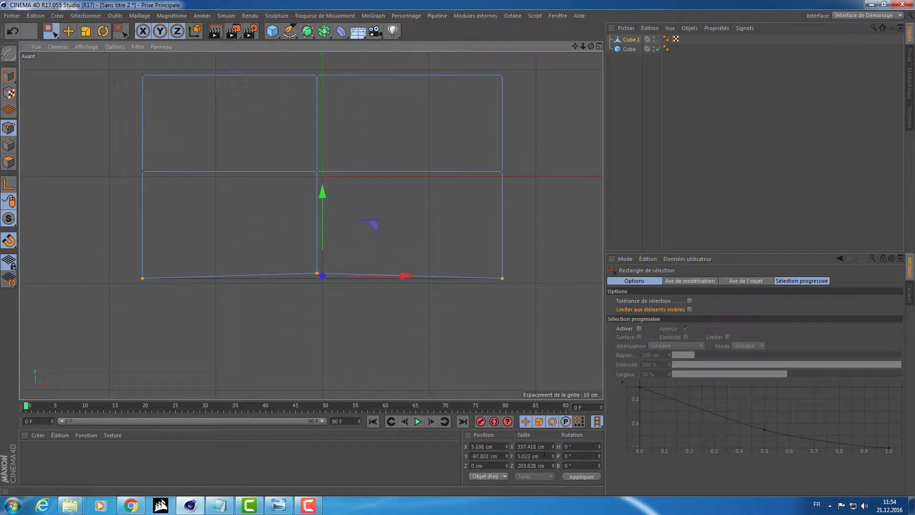
click(529, 456)
text(0)
key(Return)
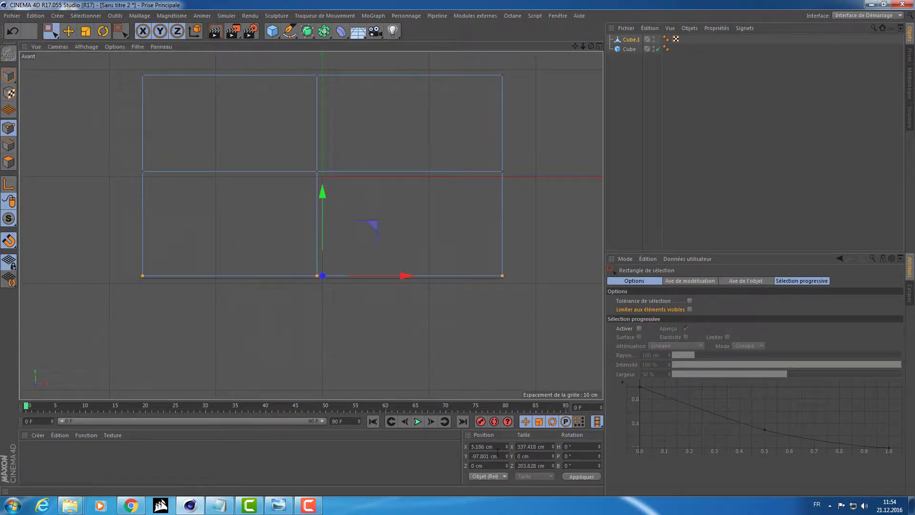
Orbit Perspective to show both boxes, switch to Model mode, and show all four views.
middle_click(263, 208)
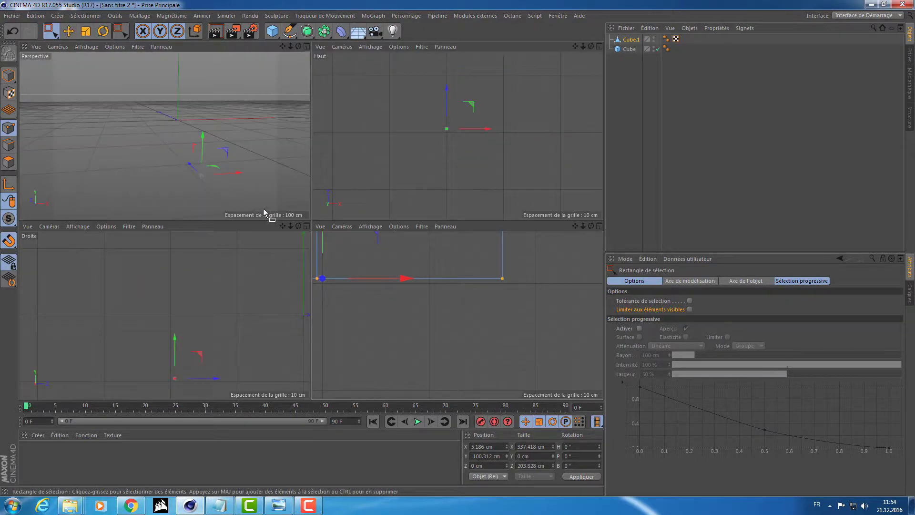
alt+drag(255, 160, 362, 198)
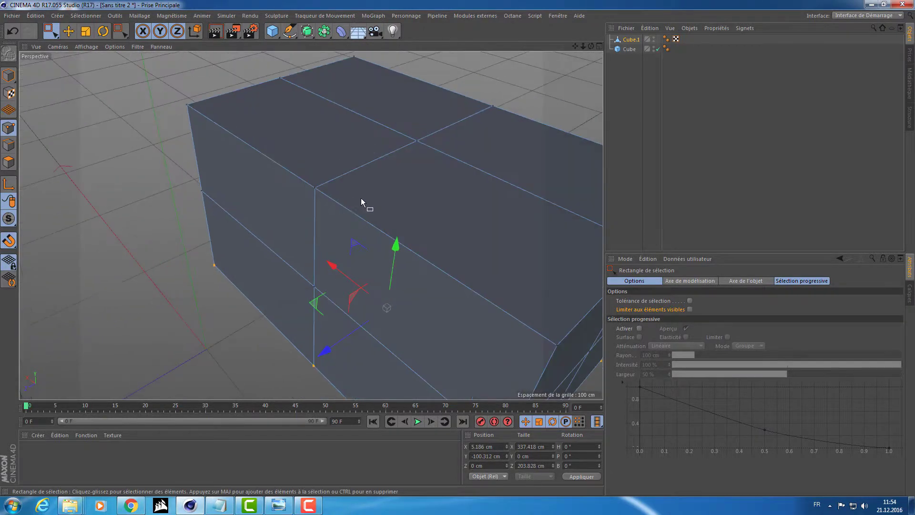
alt+right_drag(361, 199, 291, 205)
mouse_move(291, 205)
alt+mouse_down()
mouse_move(310, 173)
mouse_move(136, 180)
mouse_move(99, 154)
mouse_move(115, 196)
mouse_move(280, 204)
mouse_move(361, 190)
mouse_move(169, 207)
mouse_move(273, 199)
mouse_move(190, 225)
mouse_move(224, 231)
mouse_move(179, 194)
mouse_move(196, 202)
alt+mouse_up()
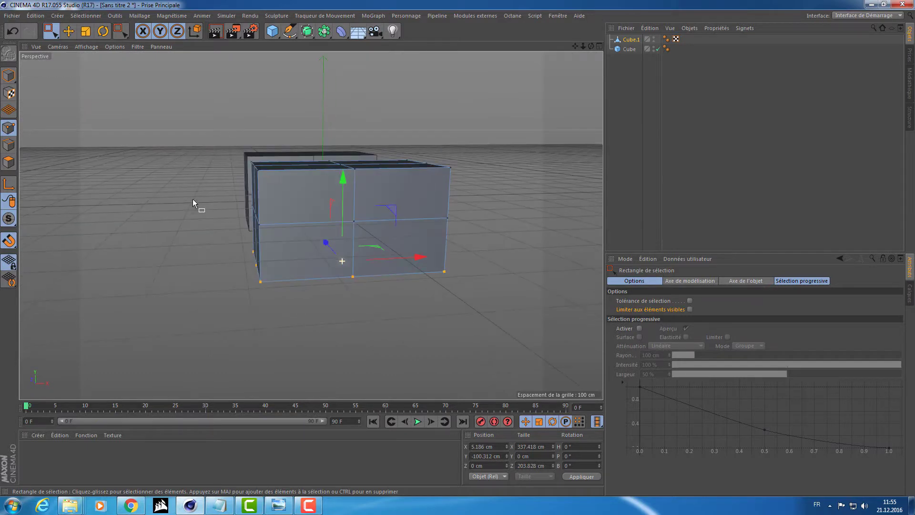
click(8, 76)
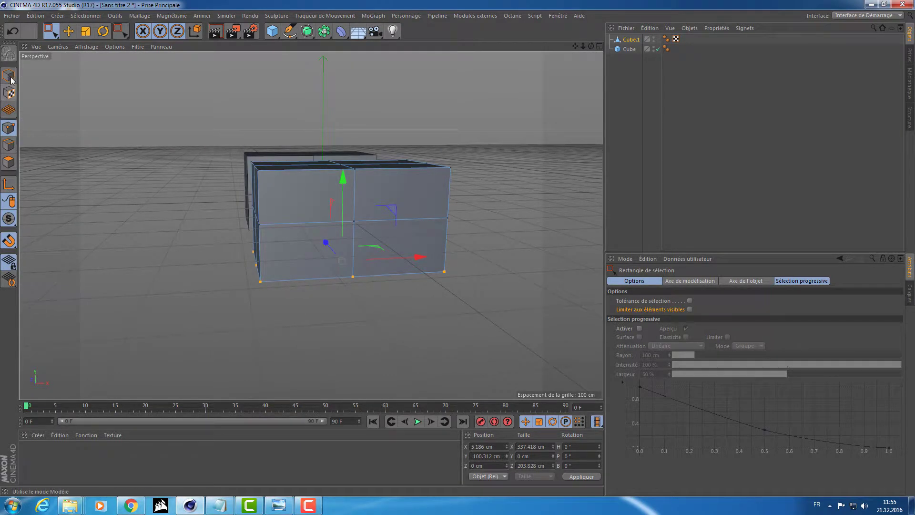
alt+drag(35, 87, 195, 174)
middle_click(212, 173)
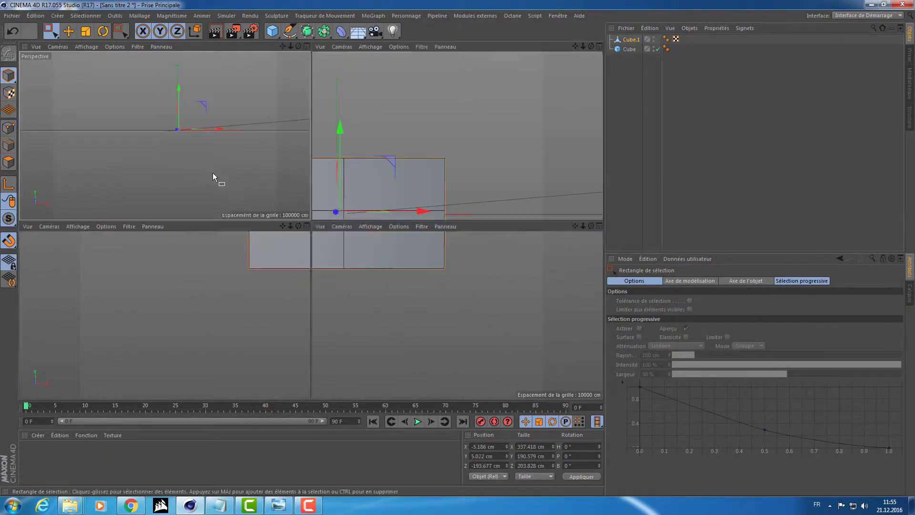
Test sliding Cube.1 along X in the front view, undo it, then orbit Perspective over both cubes.
middle_click(443, 293)
scroll(267, 142, up, 3)
mouse_move(303, 249)
alt+right_down()
mouse_move(410, 234)
mouse_move(259, 229)
alt+right_up()
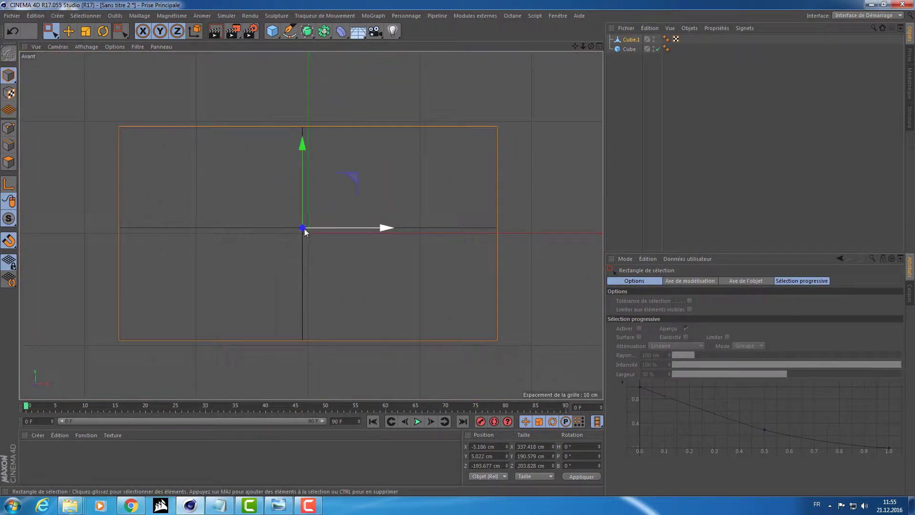
alt+right_drag(309, 237, 371, 239)
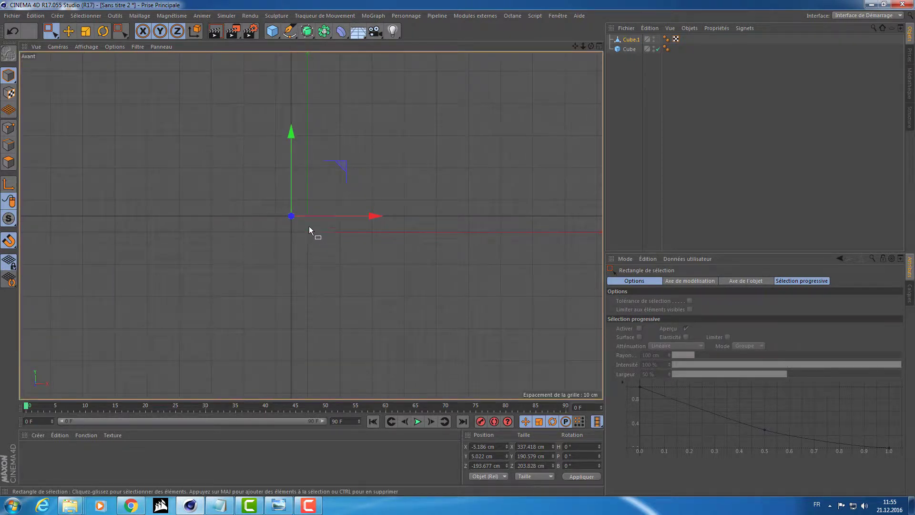
mouse_move(307, 221)
mouse_down()
mouse_move(334, 217)
mouse_move(308, 207)
mouse_up()
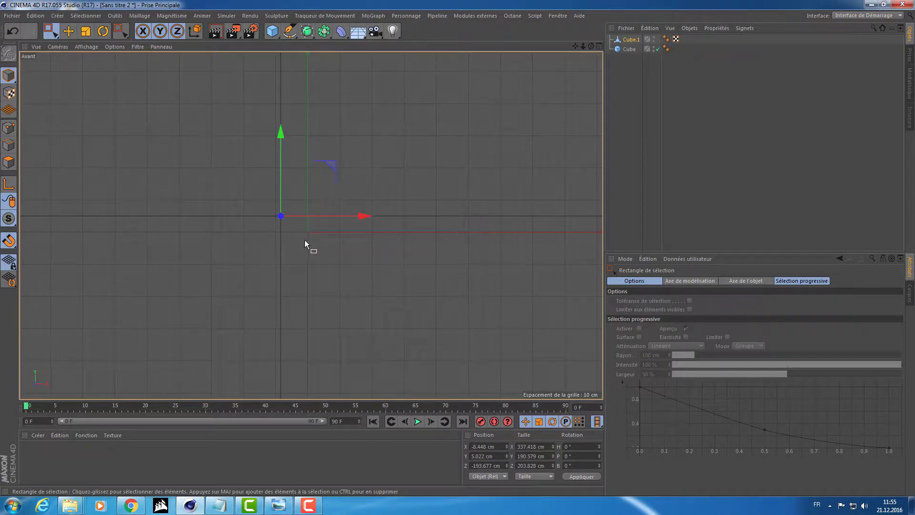
key(ctrl+z)
scroll(394, 262, down, 5)
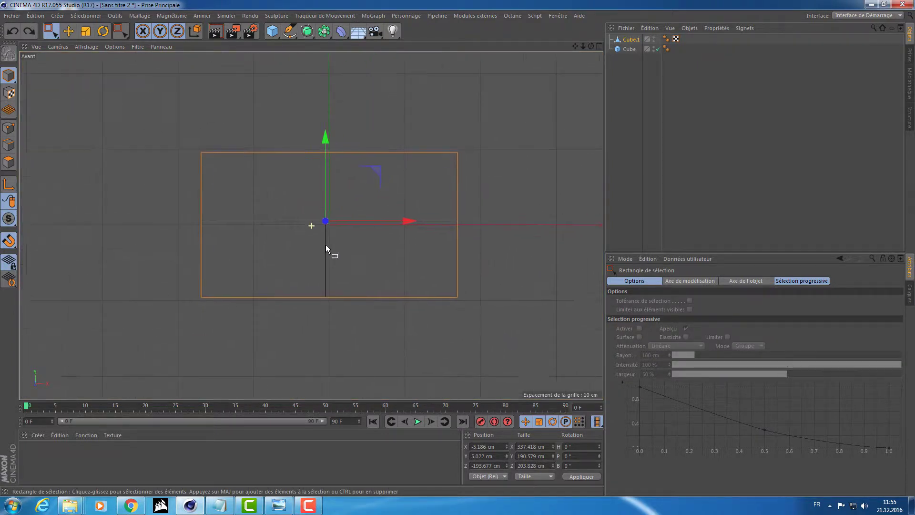
middle_click(209, 191)
mouse_move(144, 139)
alt+mouse_down()
mouse_move(231, 211)
mouse_move(271, 210)
alt+mouse_up()
Add a 200 cm cube, push it along Z to −623.675 cm, and make it editable.
click(272, 31)
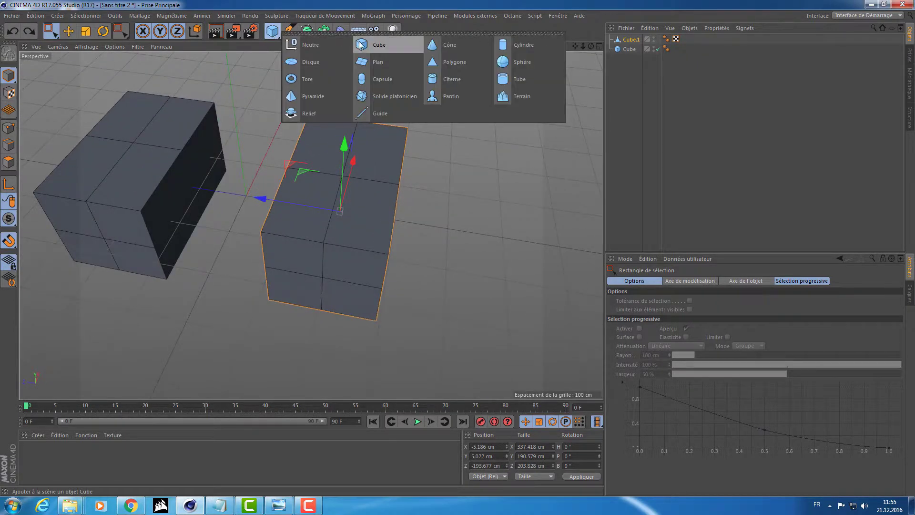
click(377, 42)
mouse_move(176, 184)
mouse_down()
mouse_move(391, 216)
mouse_move(467, 262)
mouse_move(492, 257)
mouse_move(275, 222)
mouse_move(370, 297)
mouse_move(347, 260)
mouse_up()
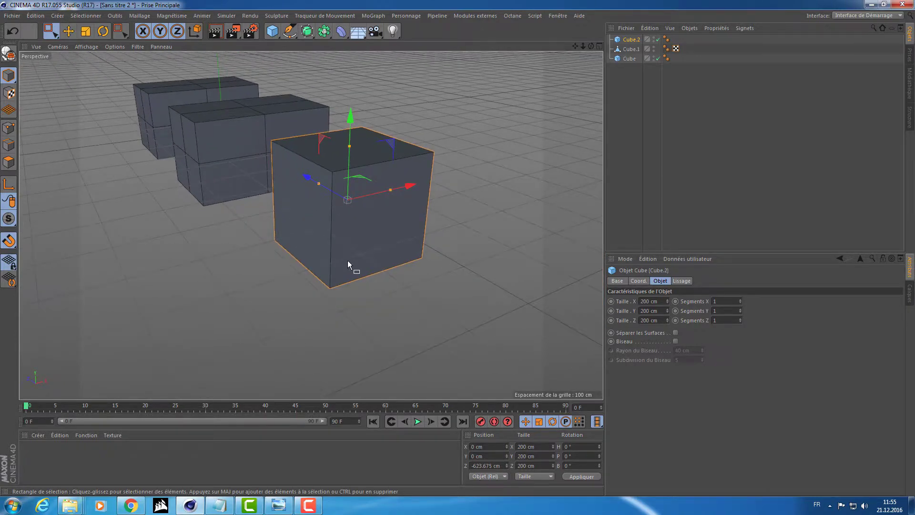
key(c)
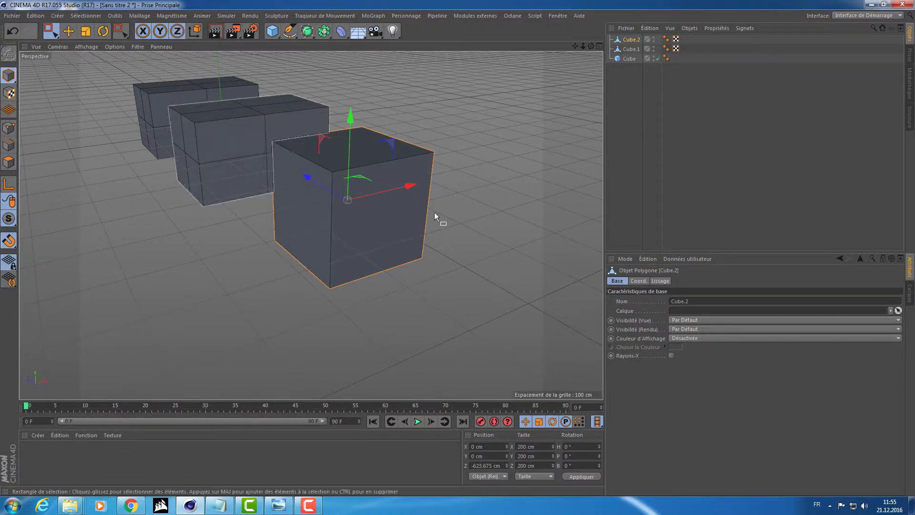
mouse_move(337, 227)
alt+mouse_down()
mouse_move(419, 224)
mouse_move(342, 179)
alt+mouse_up()
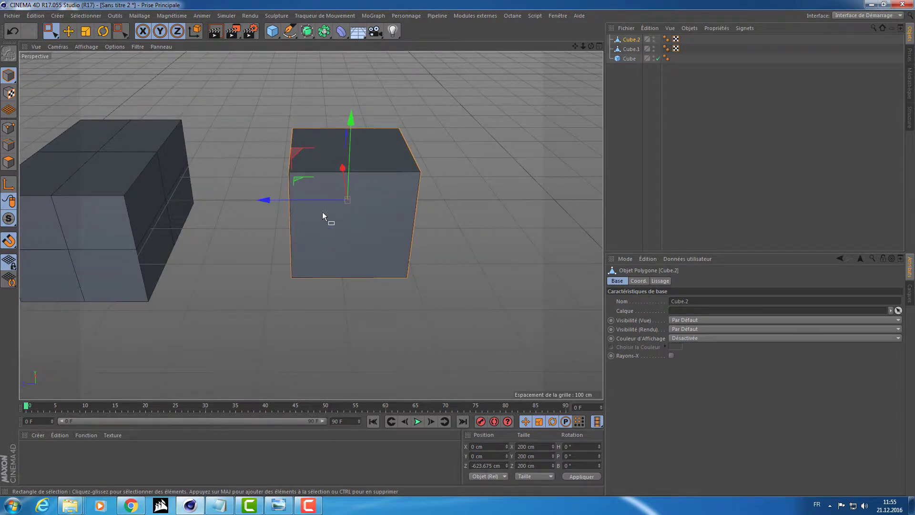
mouse_move(322, 211)
alt+mouse_down()
mouse_move(390, 245)
mouse_move(236, 238)
mouse_move(411, 148)
mouse_move(216, 150)
mouse_move(273, 168)
mouse_move(229, 130)
mouse_move(536, 101)
mouse_move(460, 153)
alt+mouse_up()
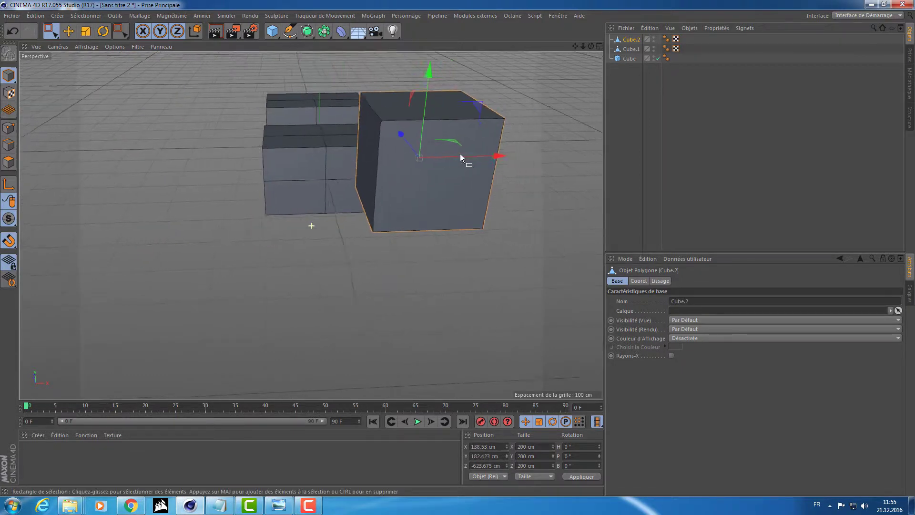
Select all of Cube.2's polygons and drag them up-left, keeping its axis in place.
key(ctrl+z)
key(ctrl+z)
key(ctrl+z)
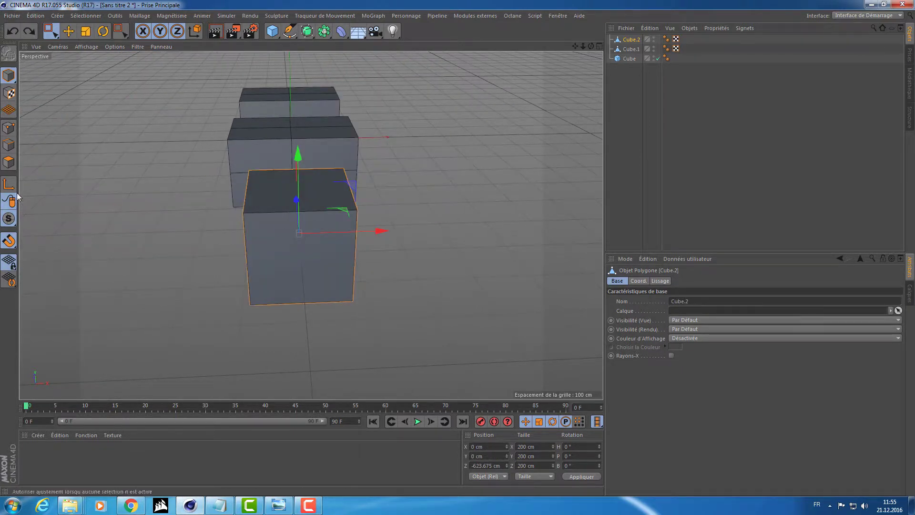
click(8, 162)
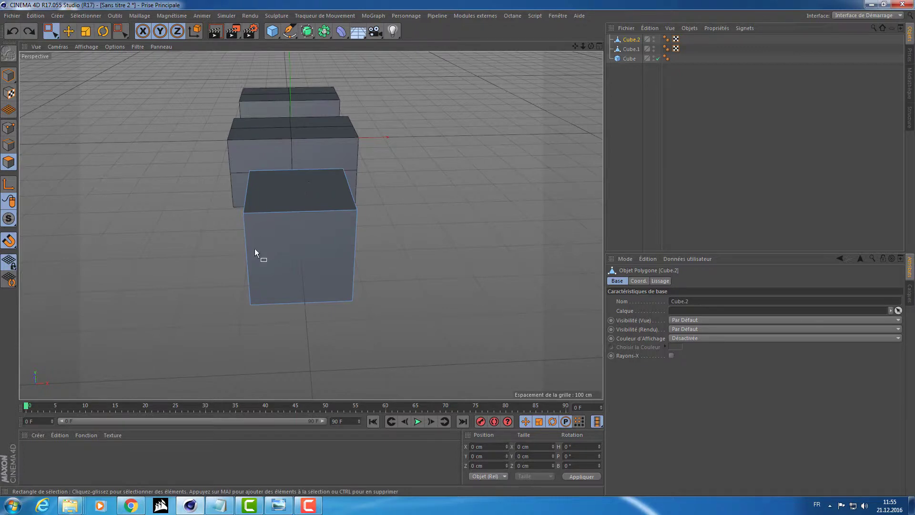
key(ctrl+a)
mouse_move(184, 260)
alt+mouse_down()
mouse_move(347, 250)
mouse_move(287, 252)
mouse_move(197, 230)
mouse_move(188, 247)
alt+mouse_up()
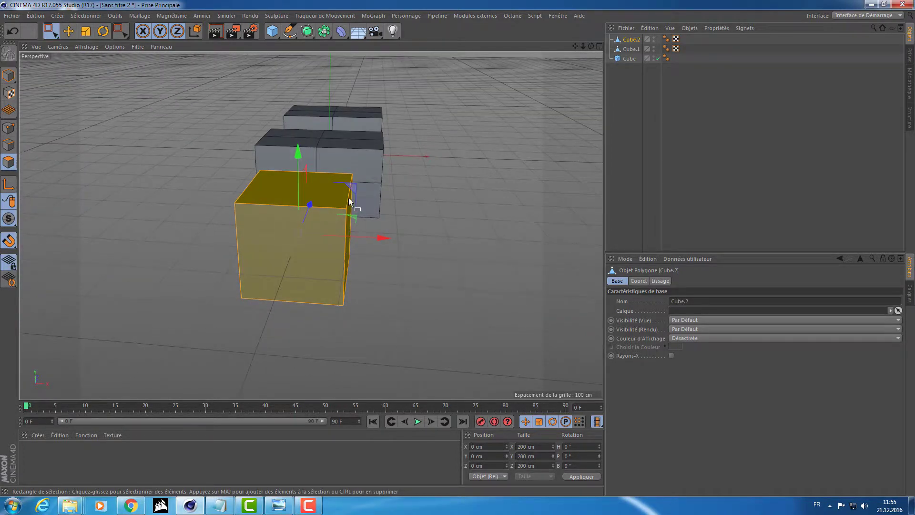
mouse_move(354, 190)
mouse_down()
mouse_move(258, 110)
mouse_move(187, 78)
mouse_up()
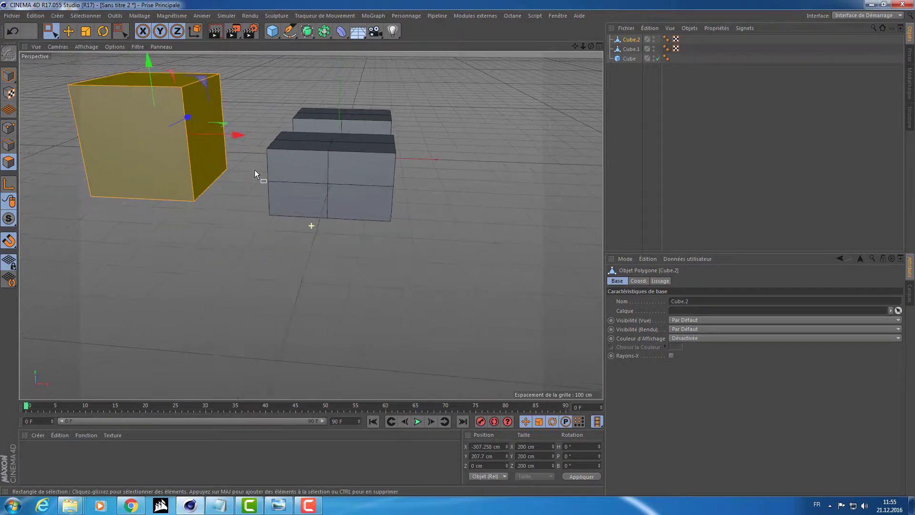
mouse_move(255, 171)
alt+mouse_down()
mouse_move(324, 207)
mouse_move(296, 192)
alt+mouse_up()
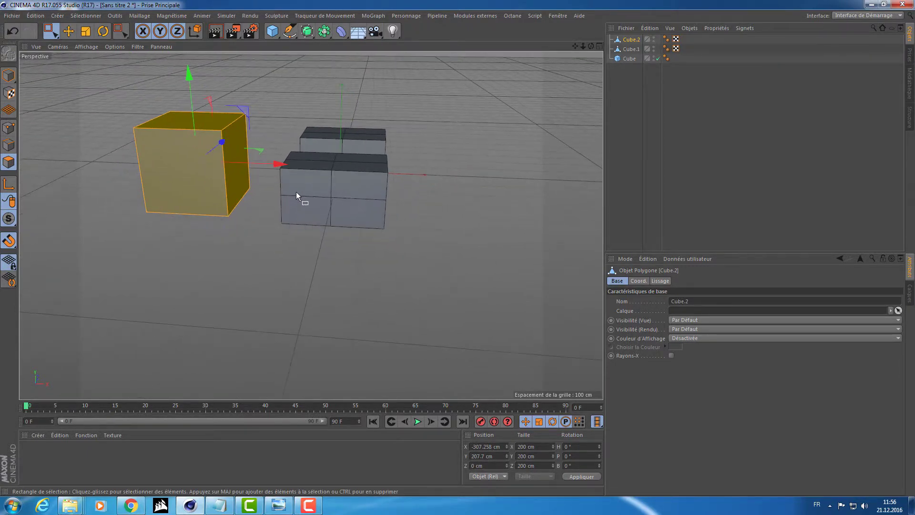
click(6, 76)
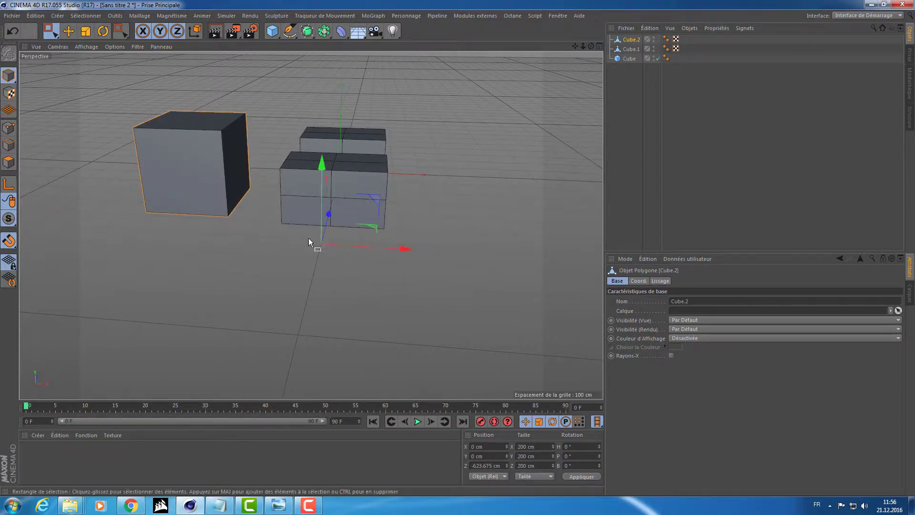
drag(348, 273, 300, 232)
click(211, 170)
mouse_move(358, 284)
alt+mouse_down()
mouse_move(190, 268)
mouse_move(339, 276)
mouse_move(307, 282)
alt+mouse_up()
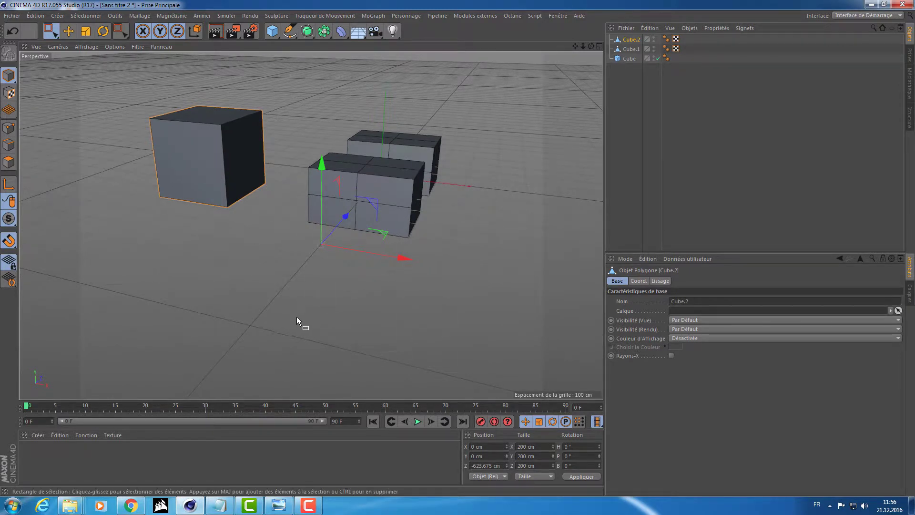
Select all of Cube.2's points and move them to the right of the row.
click(8, 162)
key(ctrl+a)
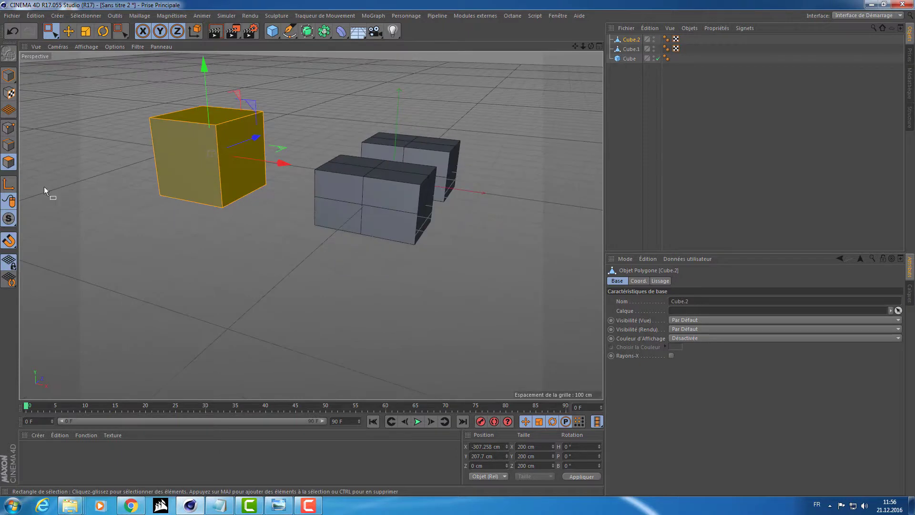
click(9, 77)
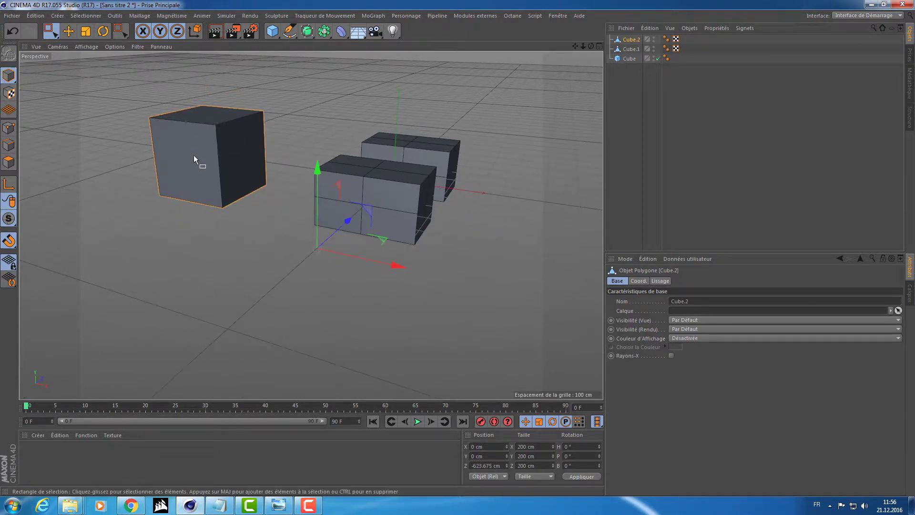
click(8, 162)
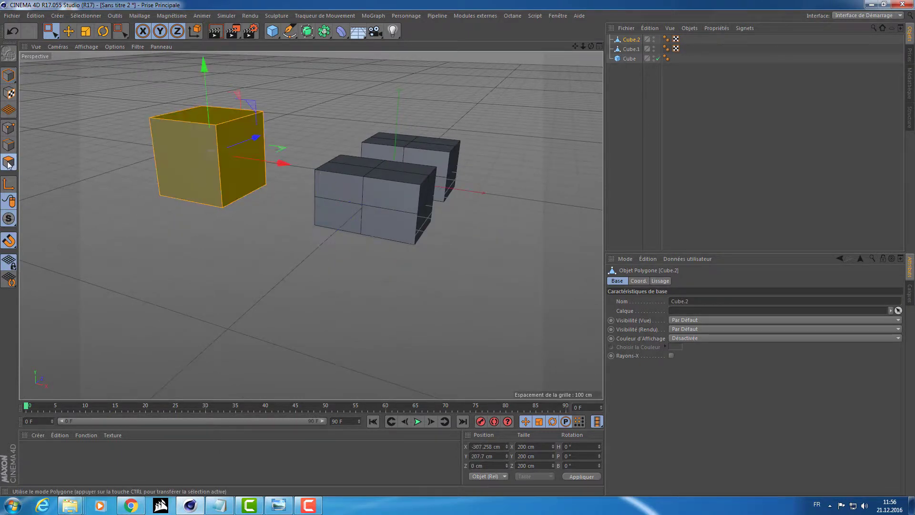
click(9, 128)
click(10, 129)
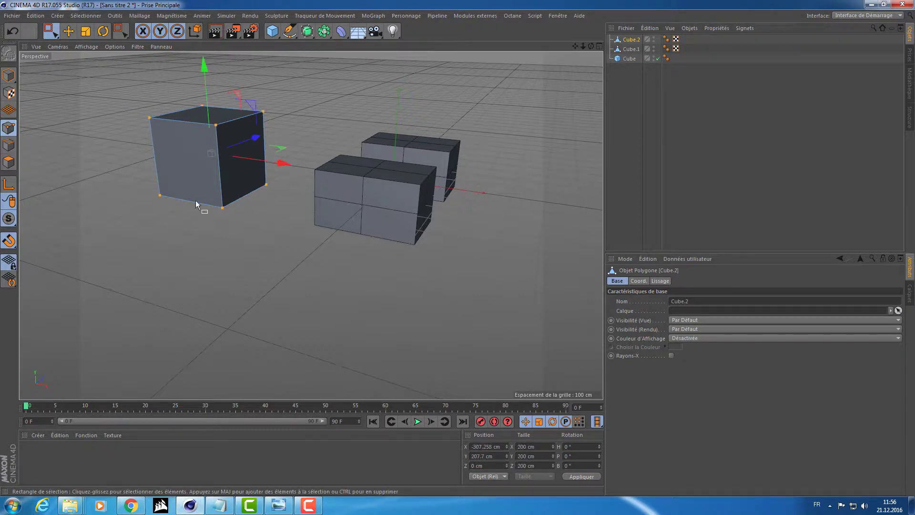
drag(272, 167, 555, 210)
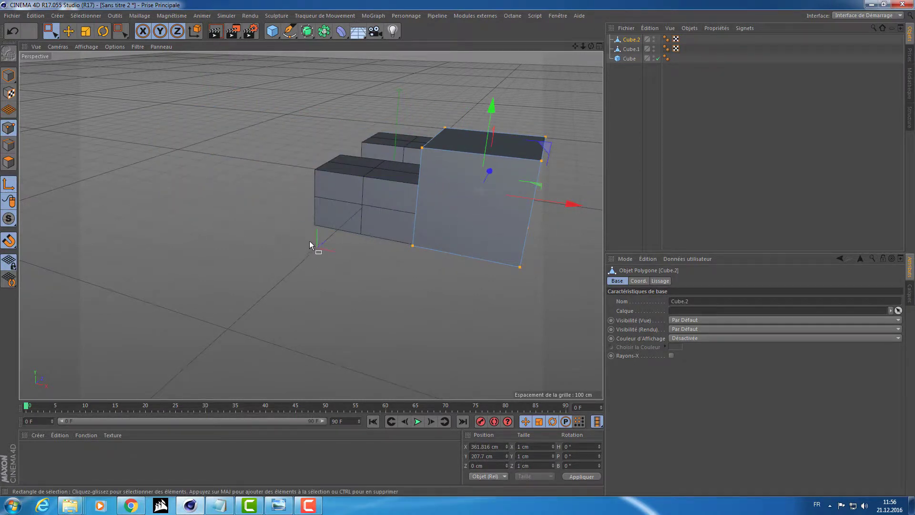
click(7, 74)
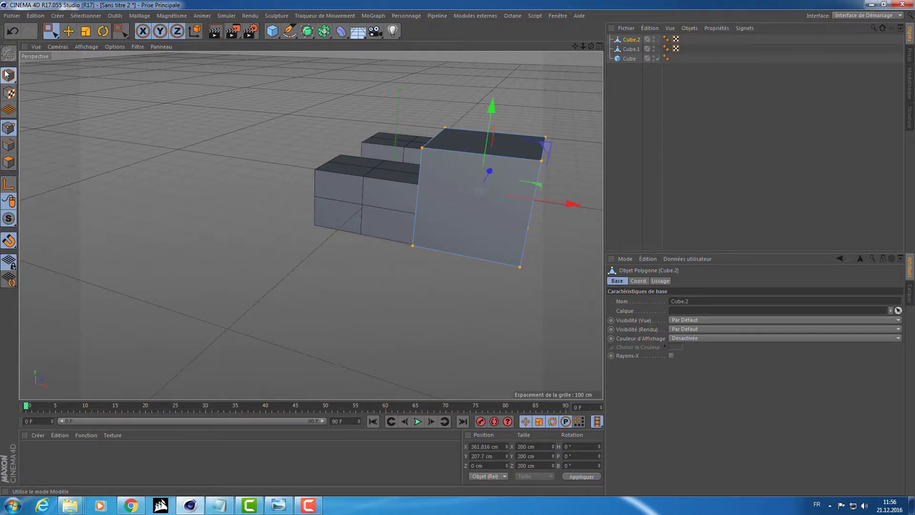
mouse_move(279, 242)
alt+mouse_down()
mouse_move(437, 259)
mouse_move(311, 270)
mouse_move(470, 282)
mouse_move(396, 234)
mouse_move(317, 243)
mouse_move(392, 244)
mouse_move(351, 246)
alt+mouse_up()
Move Cube and Cube.1 together along Z, then select Cube.2 and orbit in close to it.
click(631, 49)
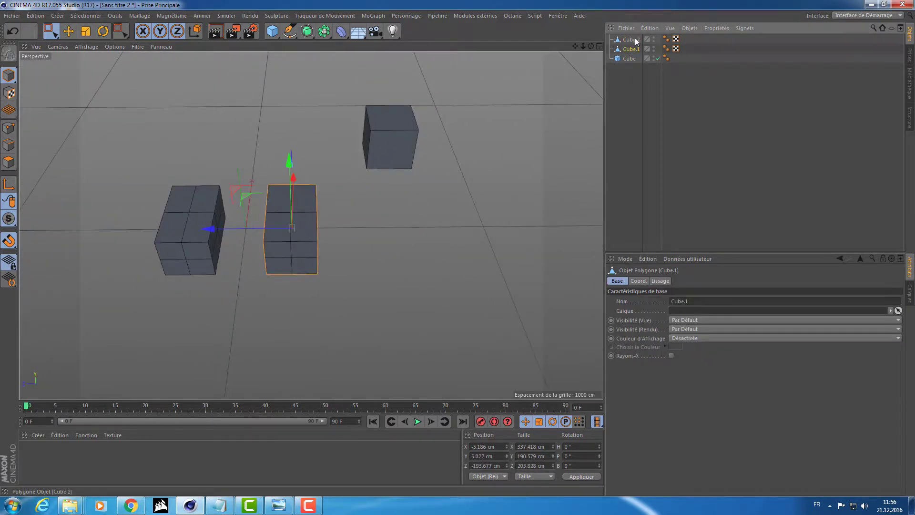
click(630, 58)
key(e)
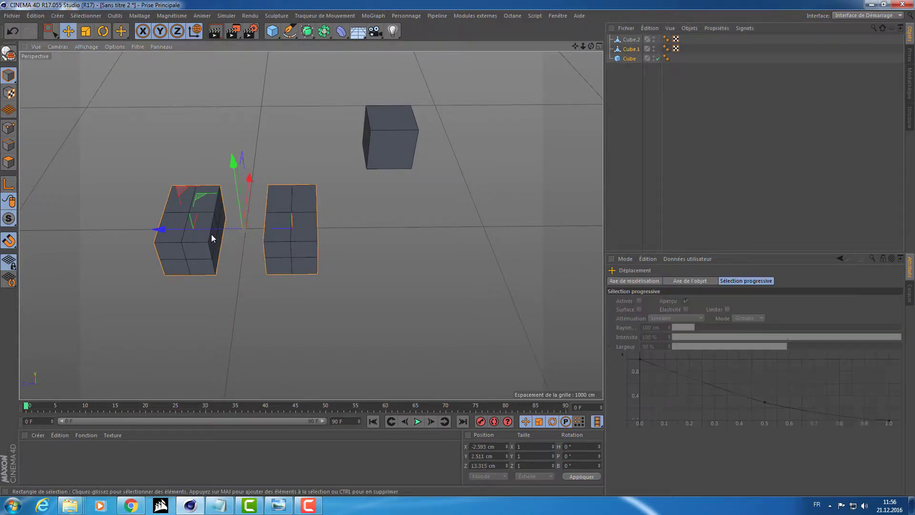
drag(212, 238, 91, 239)
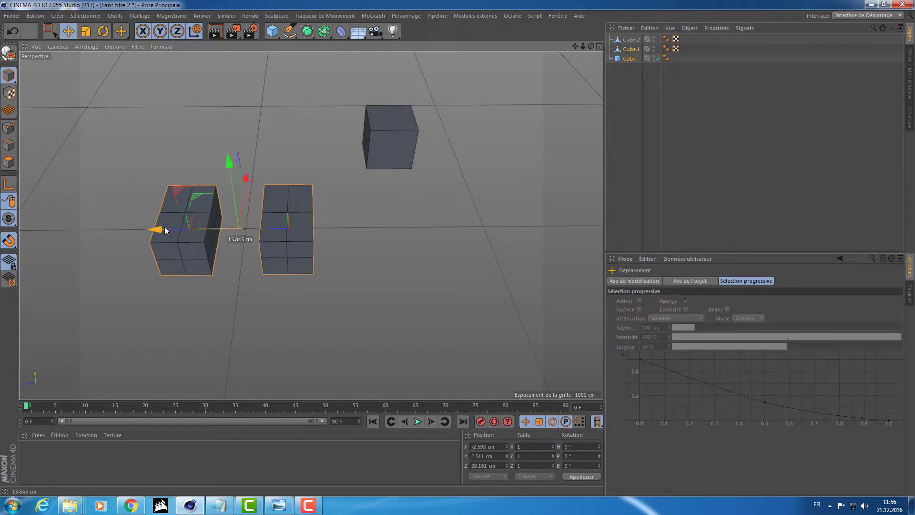
click(409, 144)
mouse_move(468, 179)
alt+mouse_down()
mouse_move(322, 148)
mouse_move(387, 184)
mouse_move(410, 167)
mouse_move(408, 233)
alt+mouse_up()
mouse_move(420, 198)
alt+mouse_down()
mouse_move(333, 258)
mouse_move(328, 201)
mouse_move(418, 184)
mouse_move(466, 156)
alt+mouse_up()
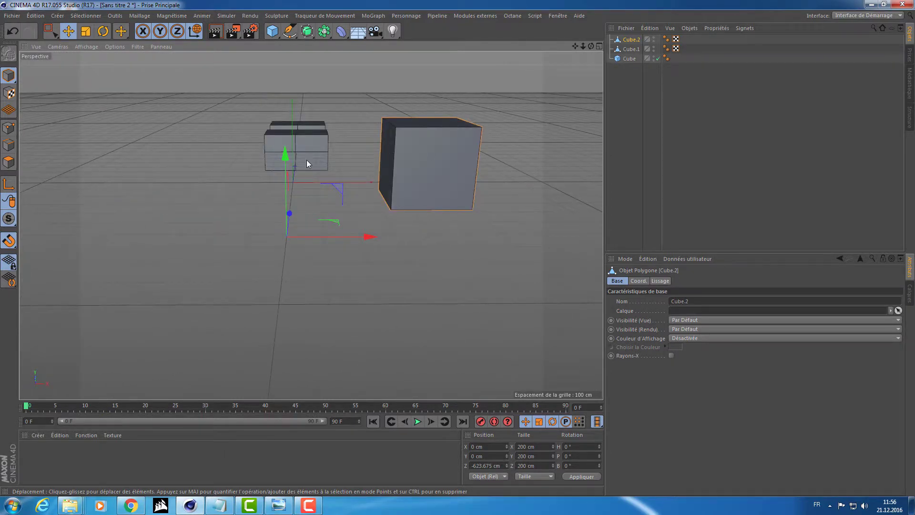
mouse_move(307, 162)
alt+mouse_down()
mouse_move(456, 174)
mouse_move(373, 184)
mouse_move(301, 176)
alt+mouse_up()
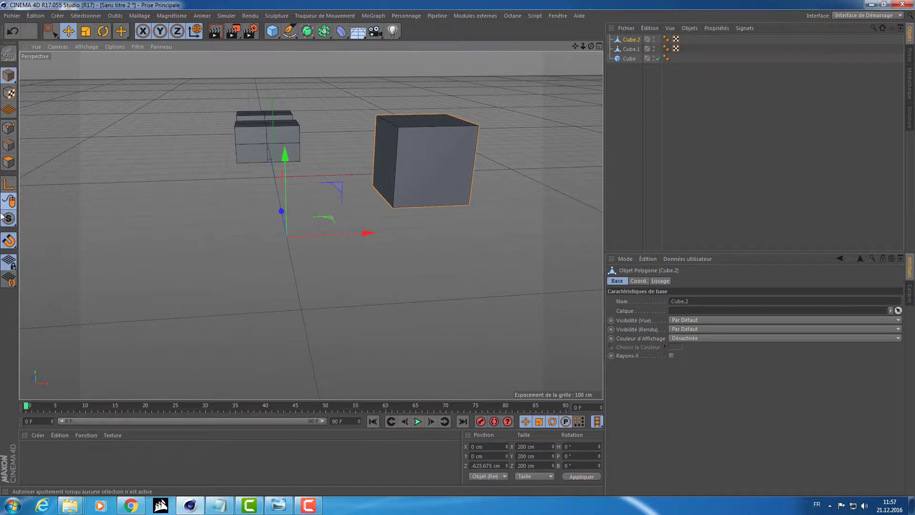
Try rotating Cube.2 about −74° on B, then undo the rotation.
mouse_move(190, 218)
alt+mouse_down()
mouse_move(248, 224)
mouse_move(253, 247)
alt+mouse_up()
key(r)
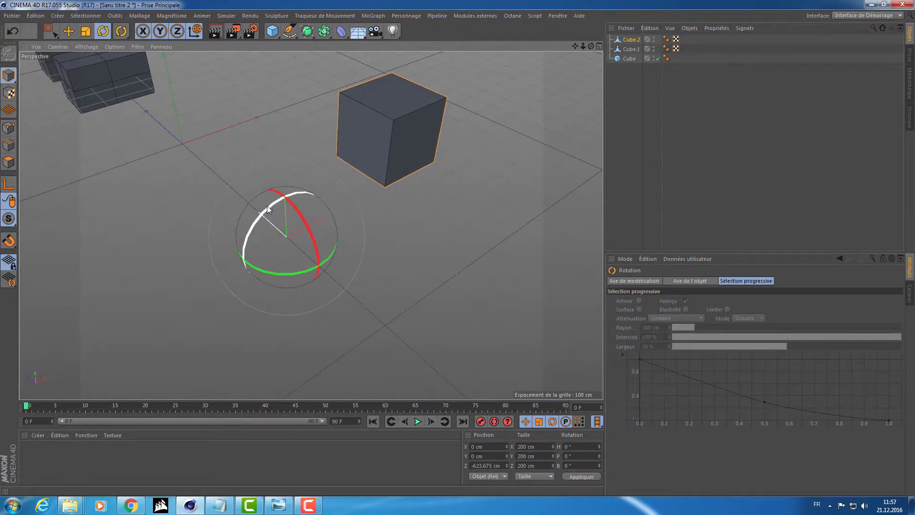
mouse_move(267, 204)
mouse_down()
mouse_move(205, 300)
mouse_move(223, 362)
mouse_move(315, 373)
mouse_move(391, 305)
mouse_move(171, 301)
mouse_move(216, 228)
mouse_up()
key(ctrl+z)
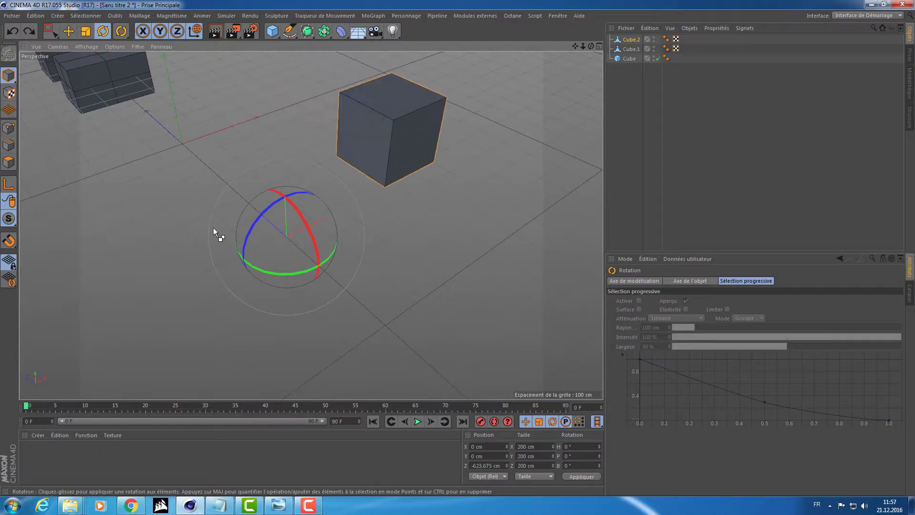
mouse_move(292, 181)
alt+mouse_down()
mouse_move(258, 138)
mouse_move(352, 143)
mouse_move(231, 159)
mouse_move(333, 155)
mouse_move(313, 157)
alt+mouse_up()
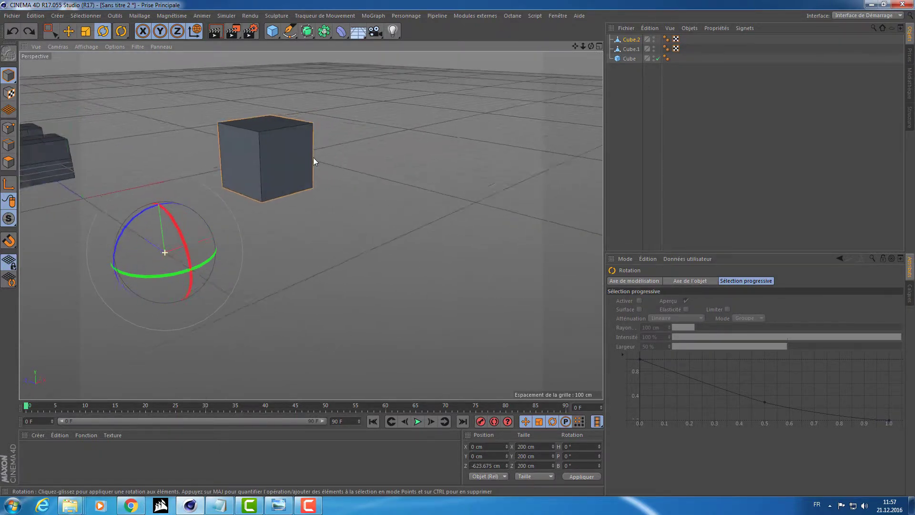
In Polygon mode, try rotating Cube.2's polygons on B, then undo back to unrotated.
click(9, 162)
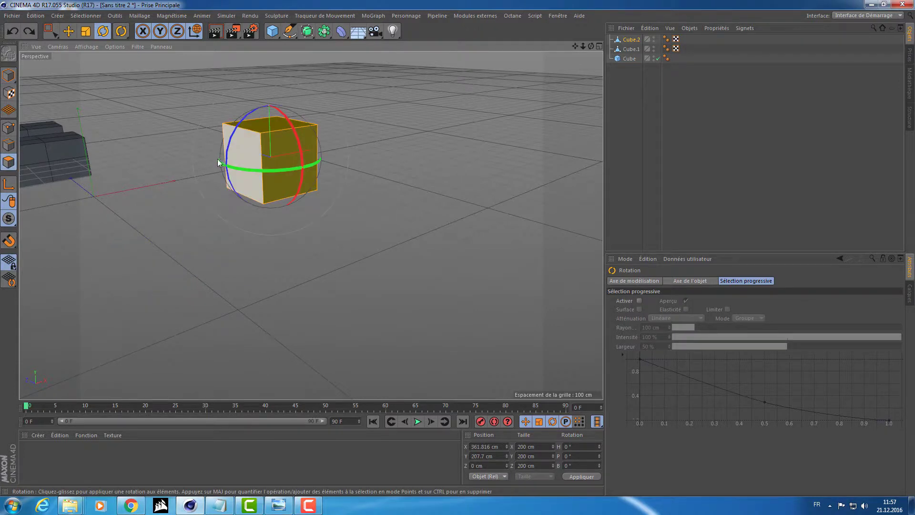
mouse_move(238, 118)
mouse_down()
mouse_move(210, 164)
mouse_move(280, 245)
mouse_move(359, 139)
mouse_move(190, 126)
mouse_move(328, 108)
mouse_up()
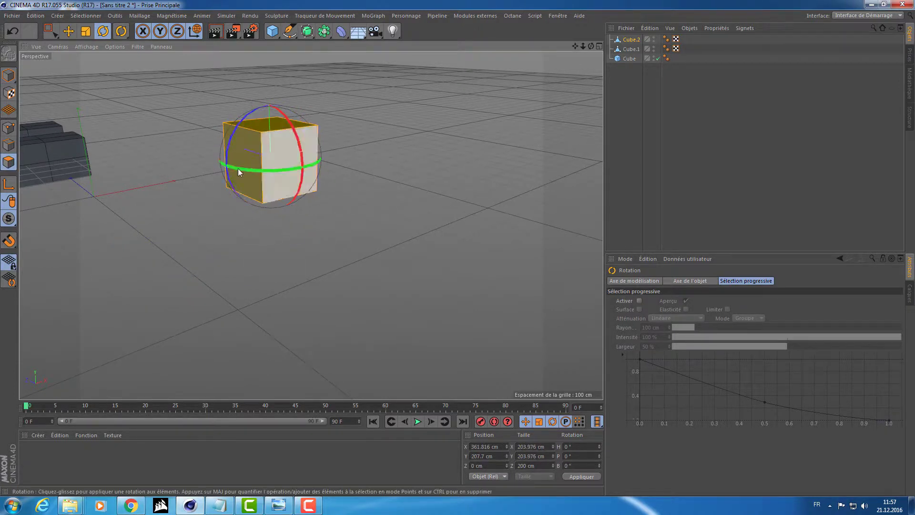
alt+drag(239, 167, 286, 188)
key(ctrl+z)
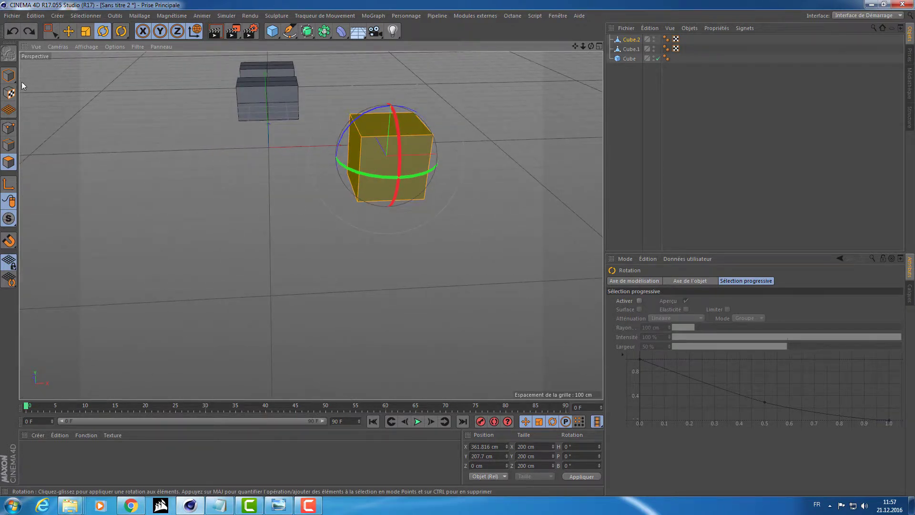
key(ctrl+z)
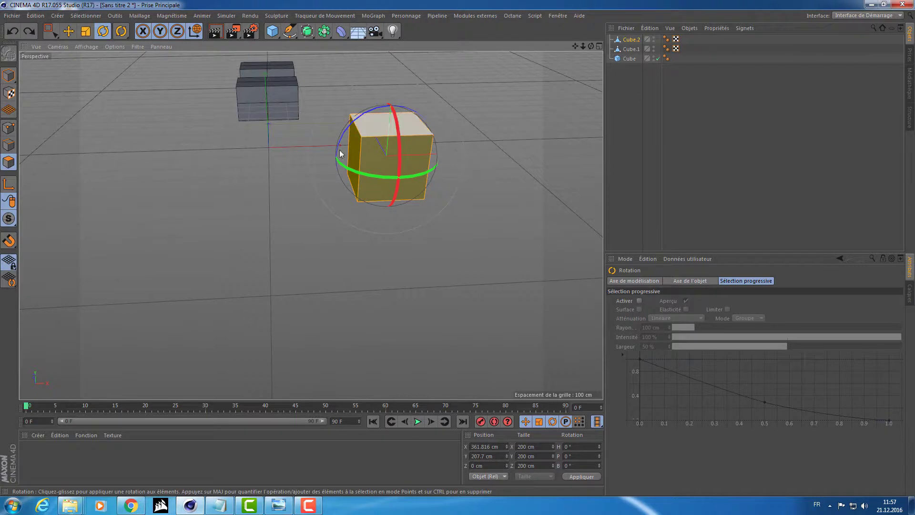
alt+drag(262, 226, 362, 207)
Set the third cube's X and Y position to 0 cm in the Coordinates manager.
key(e)
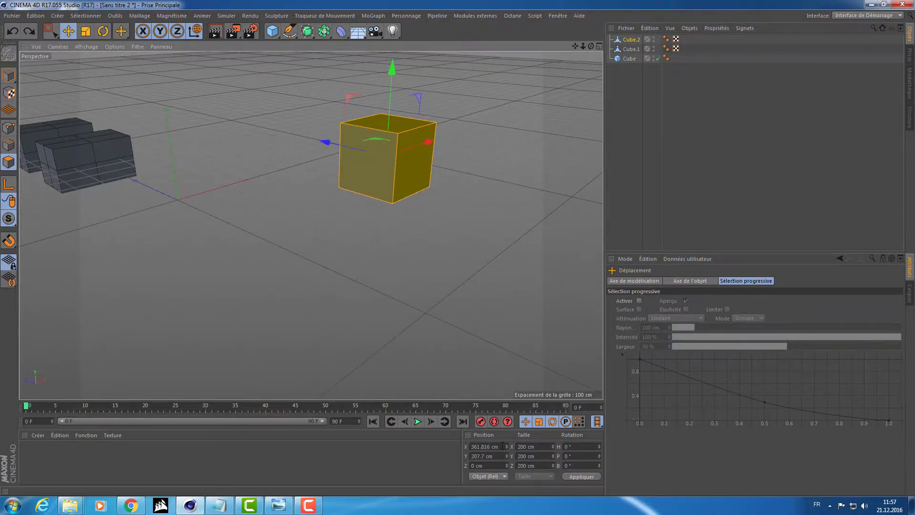
double_click(502, 446)
text(0)
key(Tab)
text(0)
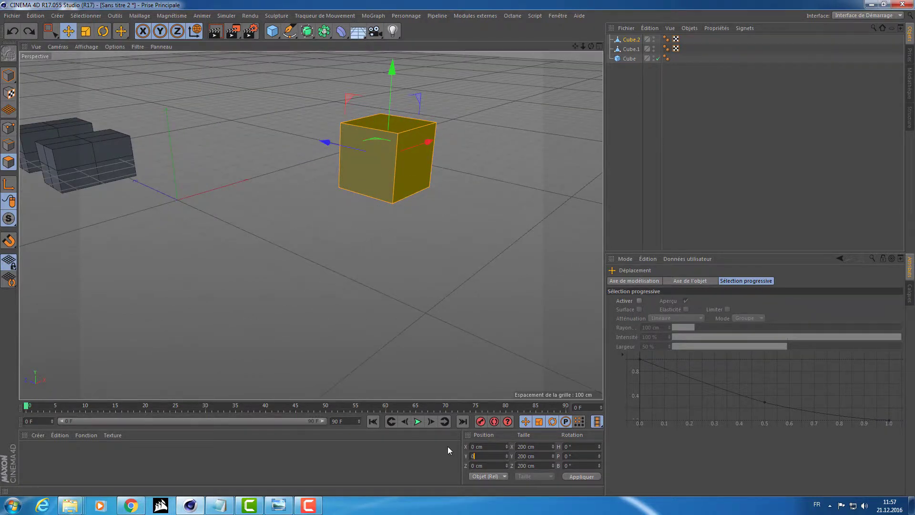
key(Return)
Return to Model mode and set the cube's Z position to 0 cm.
scroll(411, 282, up, 3)
scroll(408, 287, up, 2)
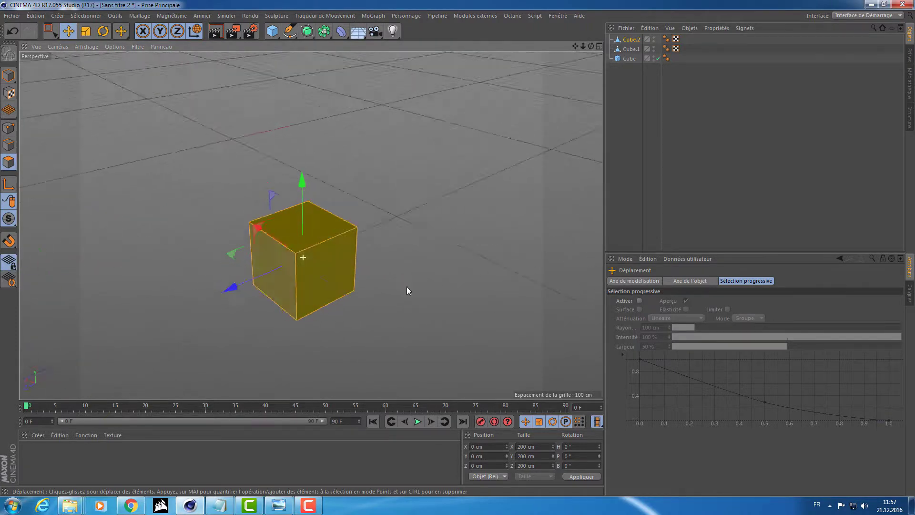
alt+drag(407, 291, 200, 276)
click(9, 75)
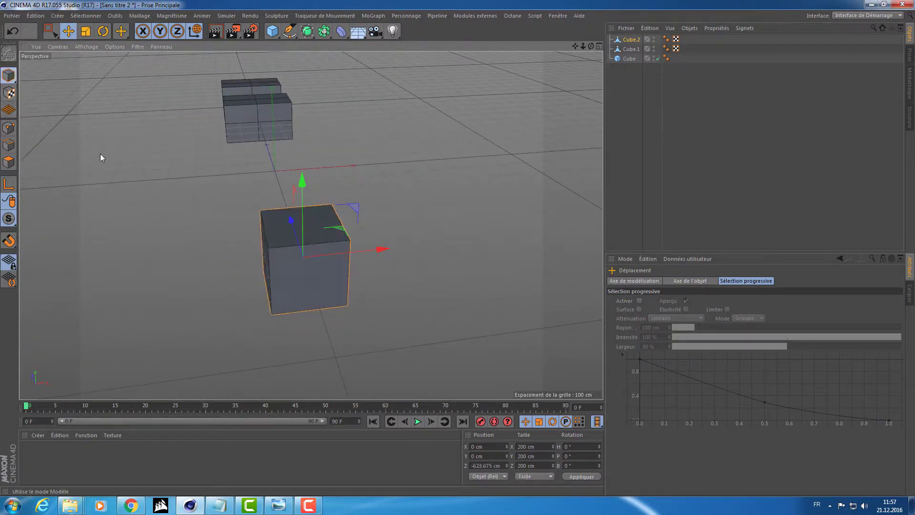
mouse_move(101, 157)
alt+mouse_down()
mouse_move(329, 300)
mouse_move(385, 230)
mouse_move(176, 257)
mouse_move(204, 243)
mouse_move(253, 240)
mouse_move(235, 185)
alt+mouse_up()
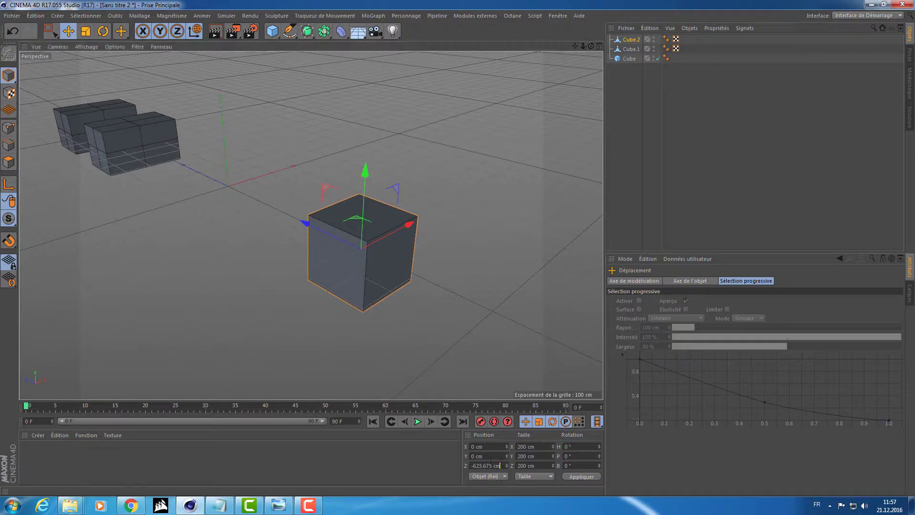
click(486, 465)
text(0)
key(Return)
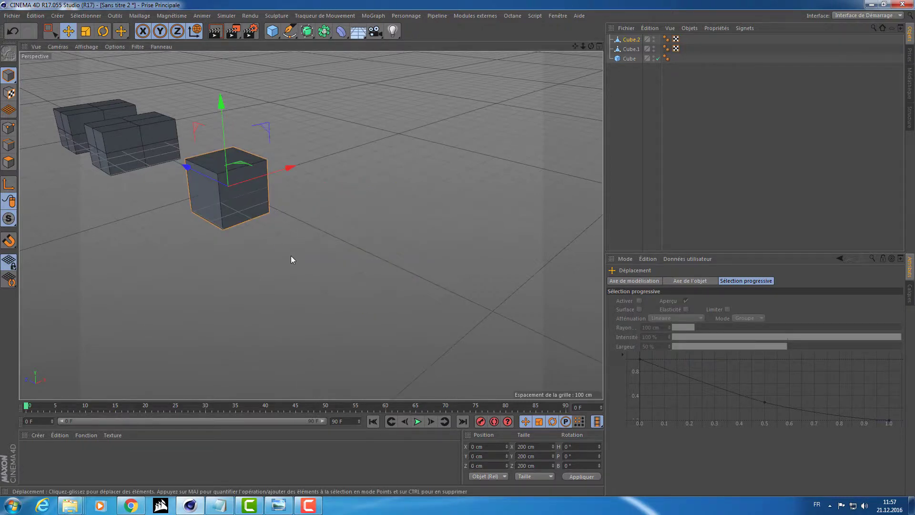
Orbit around Cube.2 to view it against the other cubes, staying in Model mode.
mouse_move(291, 256)
alt+mouse_down()
mouse_move(457, 227)
mouse_move(333, 256)
mouse_move(251, 229)
mouse_move(361, 265)
mouse_move(307, 203)
alt+mouse_up()
scroll(307, 203, up, 5)
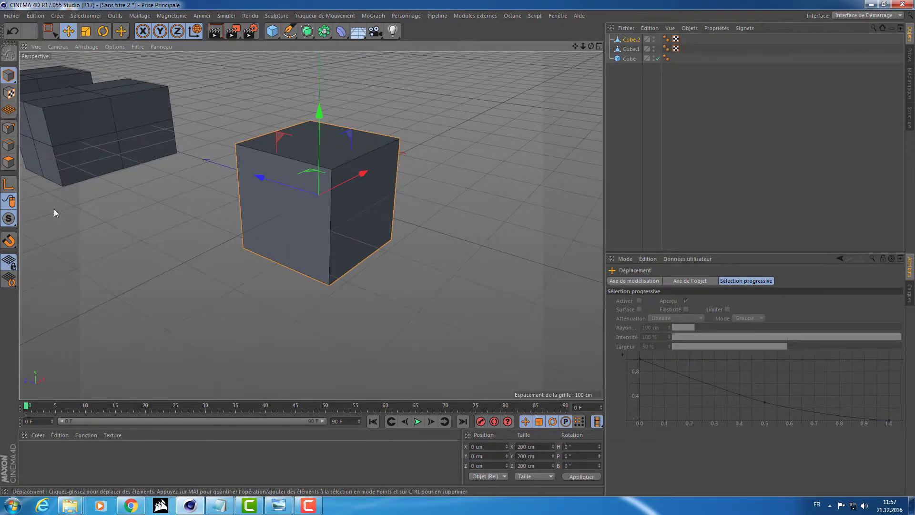
click(8, 162)
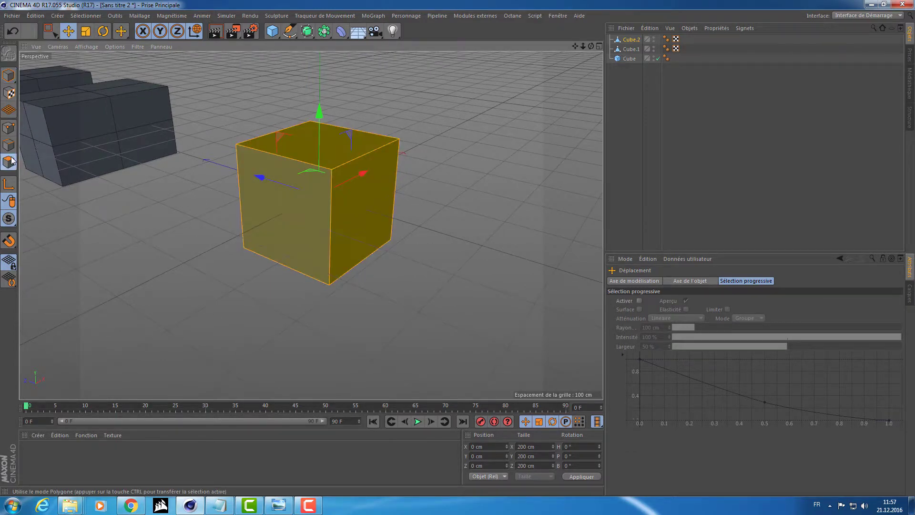
click(9, 75)
mouse_move(436, 176)
alt+mouse_down()
mouse_move(242, 183)
mouse_move(296, 164)
mouse_move(427, 187)
alt+mouse_up()
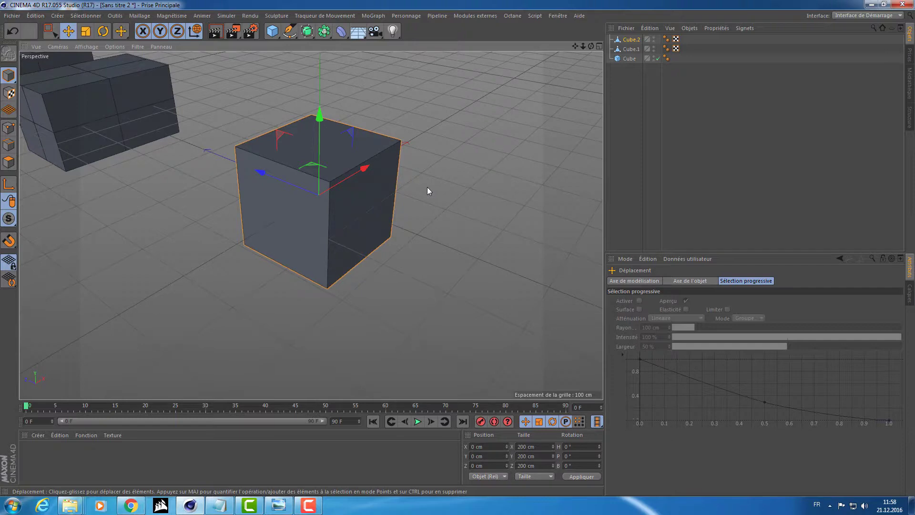
mouse_move(434, 186)
alt+mouse_down()
mouse_move(344, 166)
mouse_move(399, 174)
mouse_move(406, 162)
alt+mouse_up()
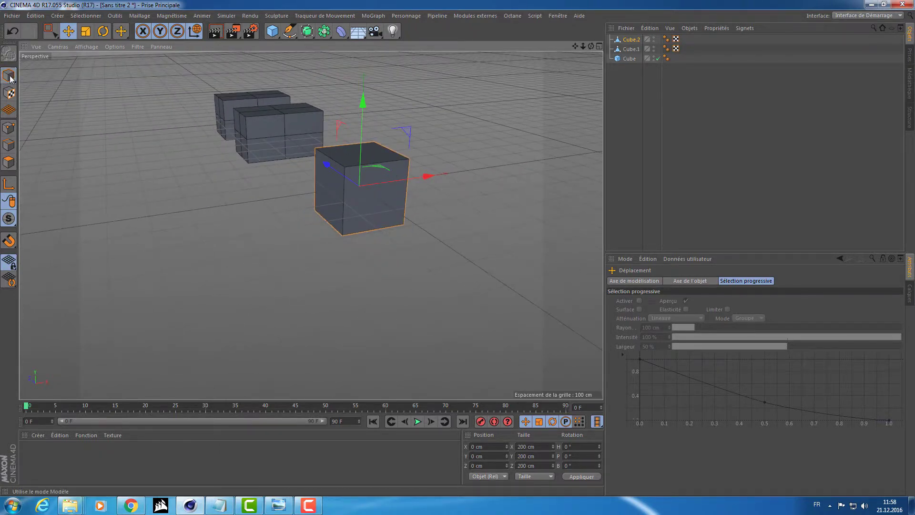
Undo a trial move, then drag the cube back along Z to -593.964 cm.
mouse_move(377, 142)
mouse_down()
mouse_move(492, 98)
mouse_move(313, 68)
mouse_move(491, 96)
mouse_up()
key(ctrl+z)
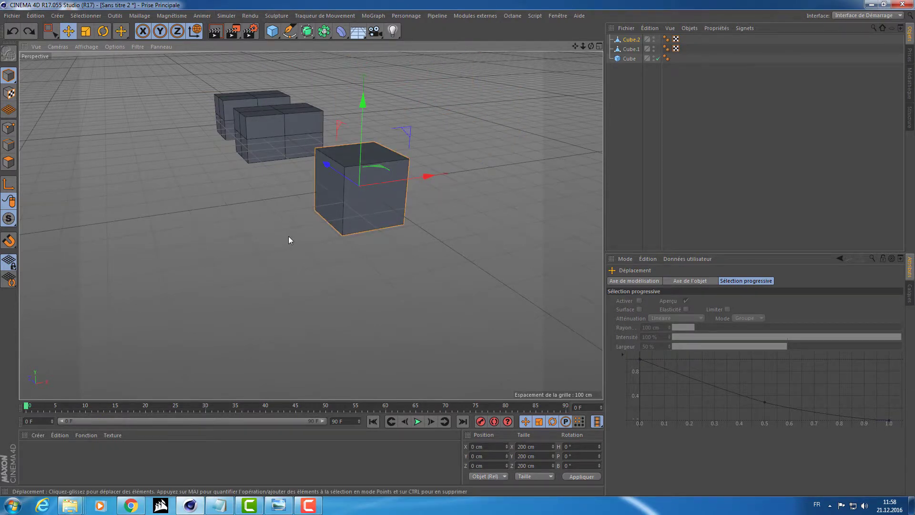
mouse_move(288, 236)
alt+mouse_down()
mouse_move(445, 241)
mouse_move(338, 260)
mouse_move(278, 257)
alt+mouse_up()
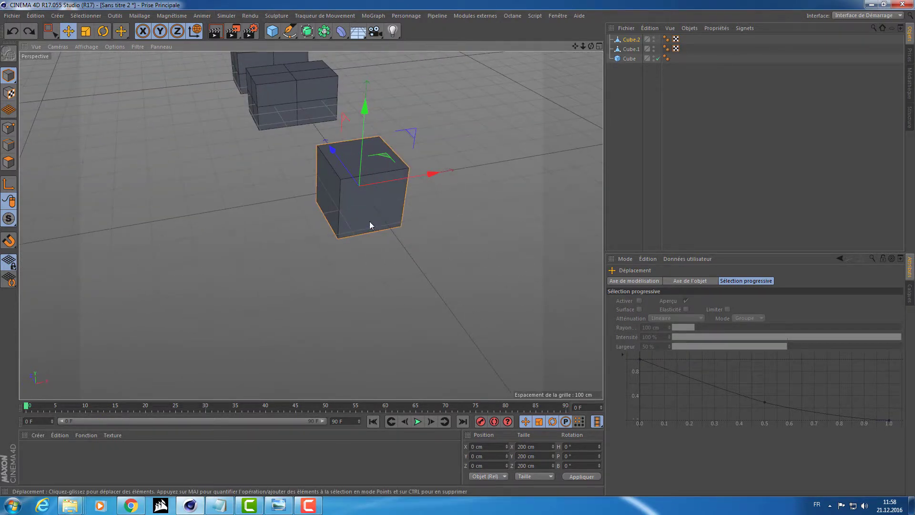
mouse_move(370, 221)
alt+mouse_down()
mouse_move(288, 277)
mouse_move(328, 253)
mouse_move(312, 255)
alt+mouse_up()
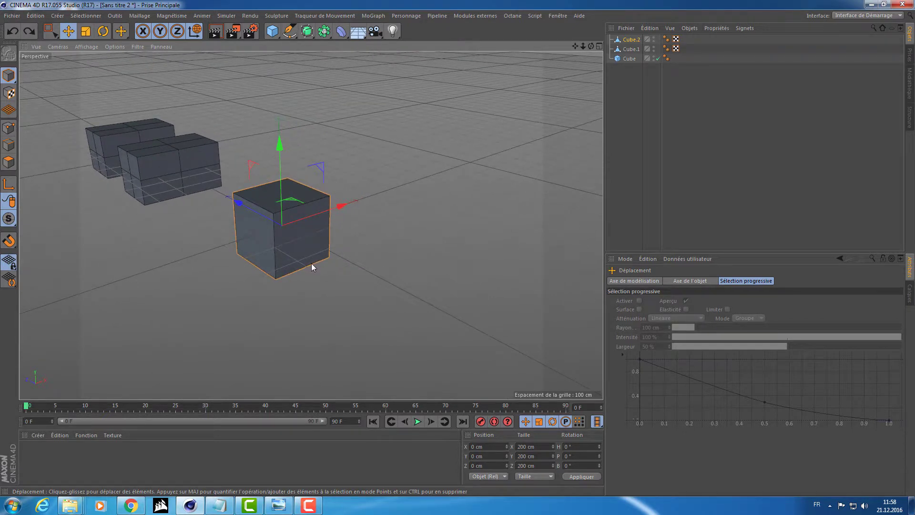
mouse_move(256, 211)
mouse_down()
mouse_move(406, 276)
mouse_move(427, 298)
mouse_up()
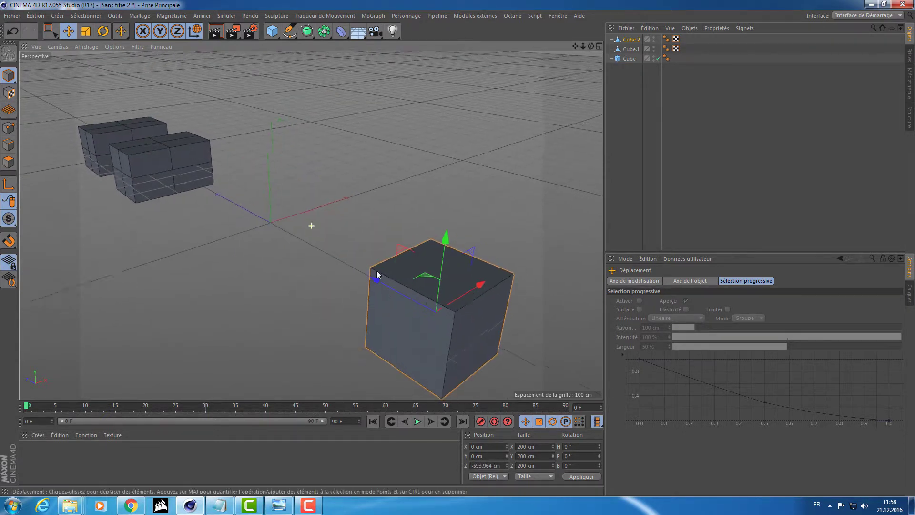
alt+middle_drag(427, 298, 307, 227)
Undo the Z move, then slide Cube.2's polygons back along Z and across X, leaving its axis at 0, 0, 0 cm.
key(ctrl+z)
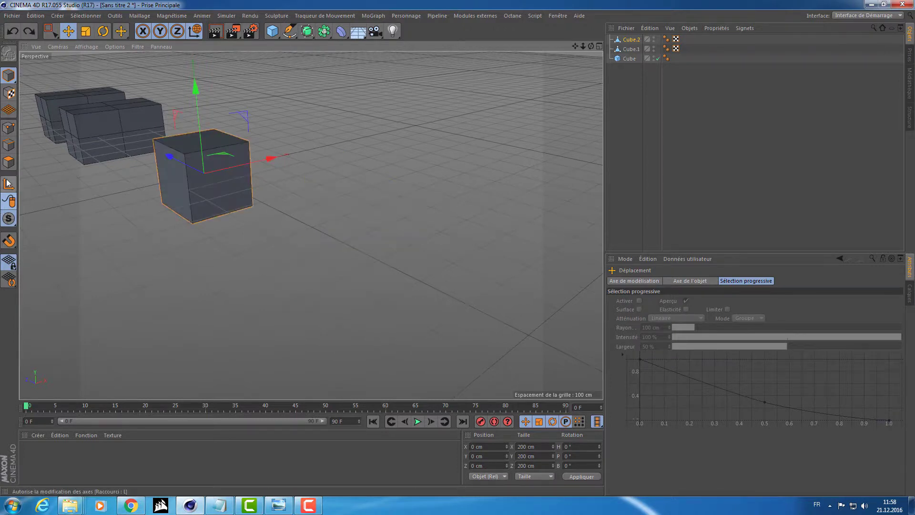
click(9, 164)
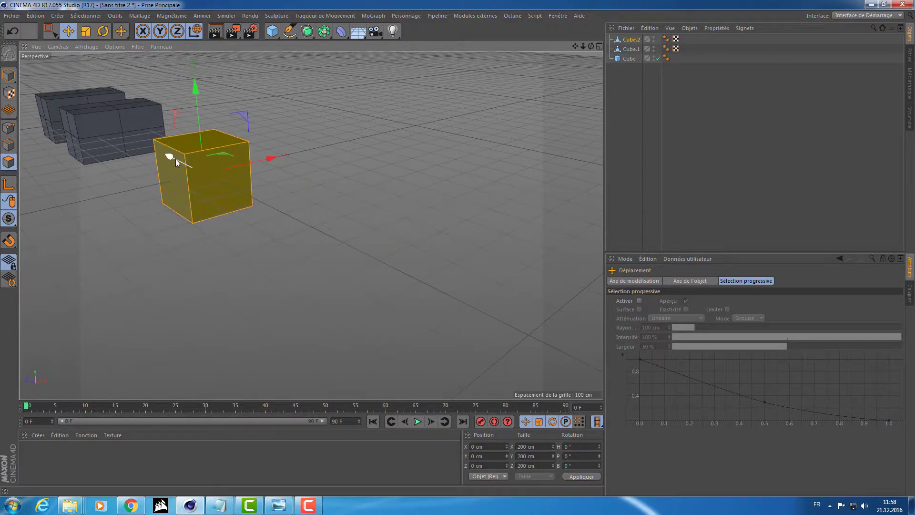
mouse_move(175, 159)
mouse_down()
mouse_move(298, 216)
mouse_move(288, 215)
mouse_up()
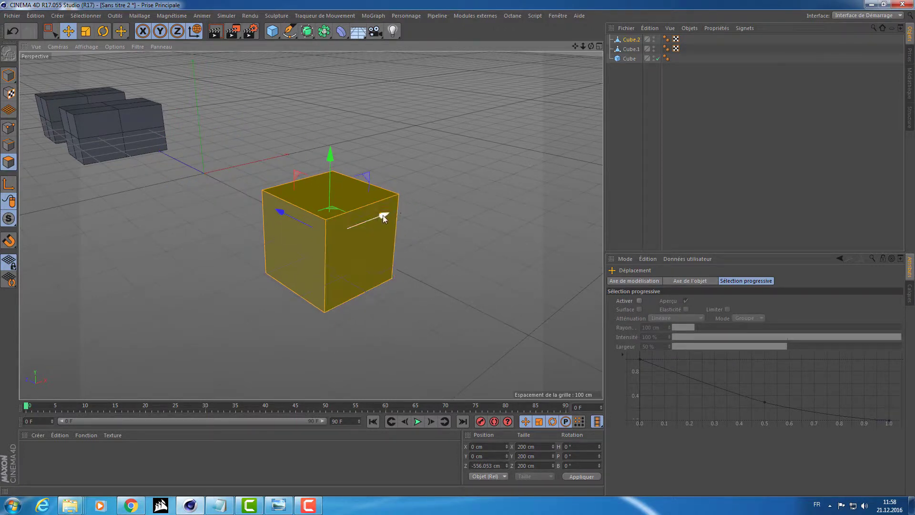
drag(383, 215, 485, 184)
click(8, 75)
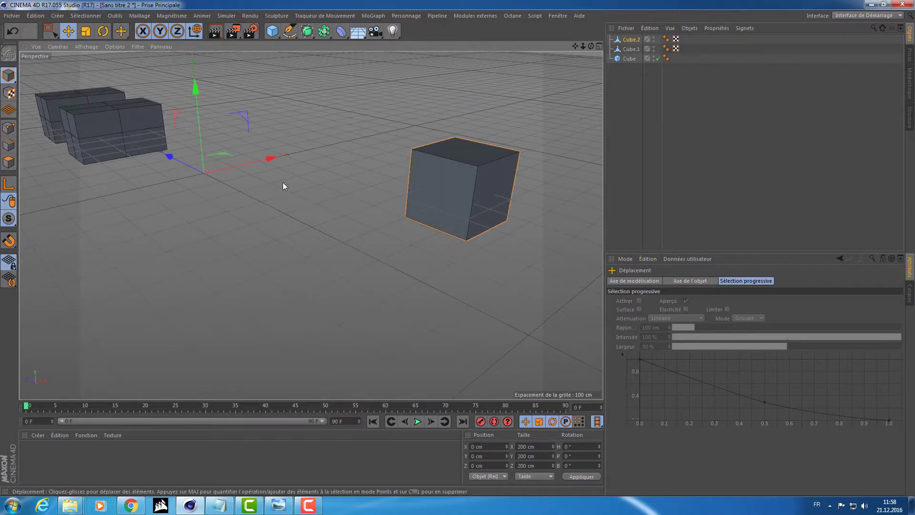
mouse_move(283, 182)
alt+mouse_down()
mouse_move(378, 243)
mouse_move(388, 296)
mouse_move(375, 252)
mouse_move(362, 260)
mouse_move(382, 291)
mouse_move(394, 264)
mouse_move(336, 262)
alt+mouse_up()
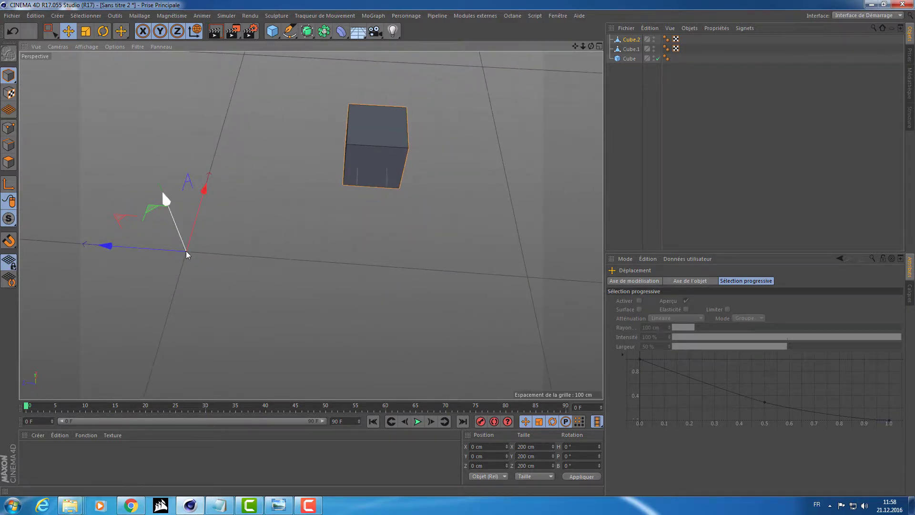
Enable axis editing and drag Cube.2's axis away from the cube.
click(9, 187)
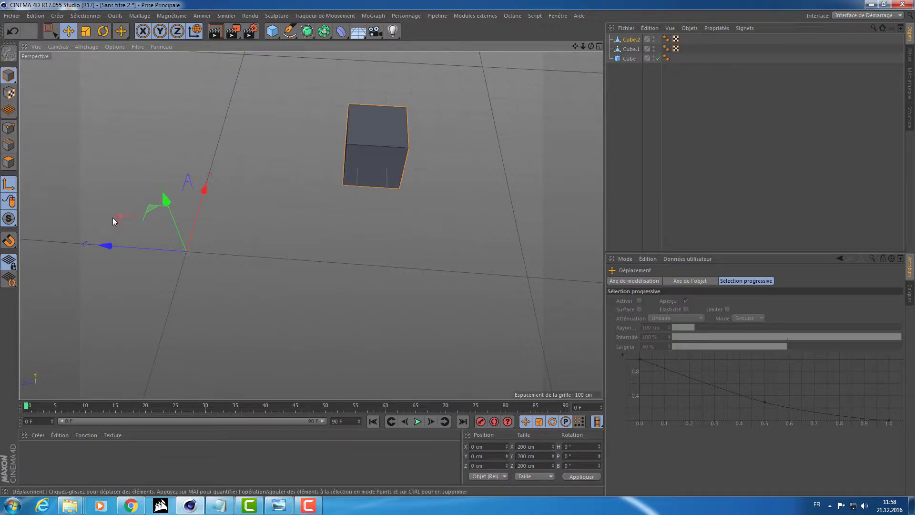
mouse_move(112, 218)
mouse_down()
mouse_move(491, 88)
mouse_move(399, 216)
mouse_move(305, 147)
mouse_move(325, 108)
mouse_move(267, 139)
mouse_move(249, 161)
mouse_up()
mouse_move(365, 128)
alt+mouse_down()
mouse_move(363, 204)
mouse_move(471, 152)
mouse_move(456, 128)
alt+mouse_up()
alt+drag(380, 137, 272, 129)
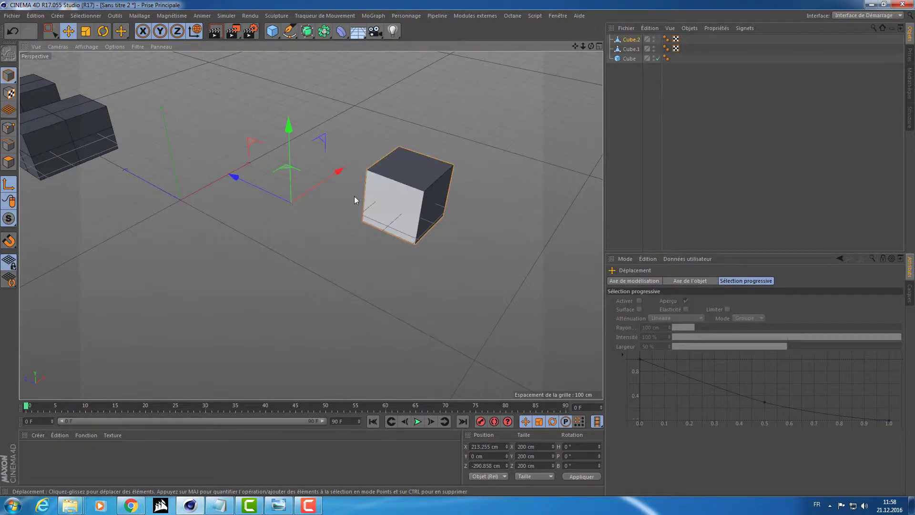
mouse_move(354, 196)
alt+mouse_down()
mouse_move(341, 256)
mouse_move(374, 284)
alt+mouse_up()
Move Cube.2 to X 492.81 cm, Z -55.621 cm via the Top view and Z axis.
middle_click(374, 284)
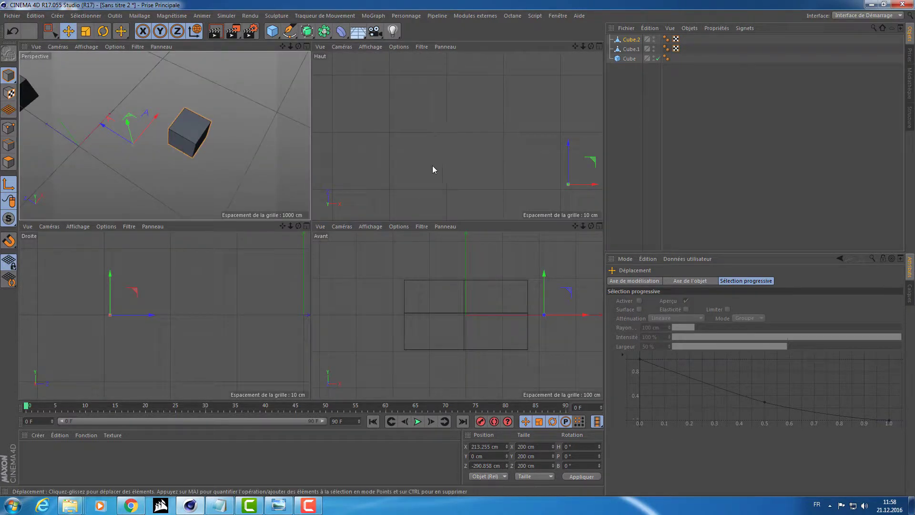
middle_click(503, 168)
scroll(247, 206, down, 3)
scroll(277, 199, down, 2)
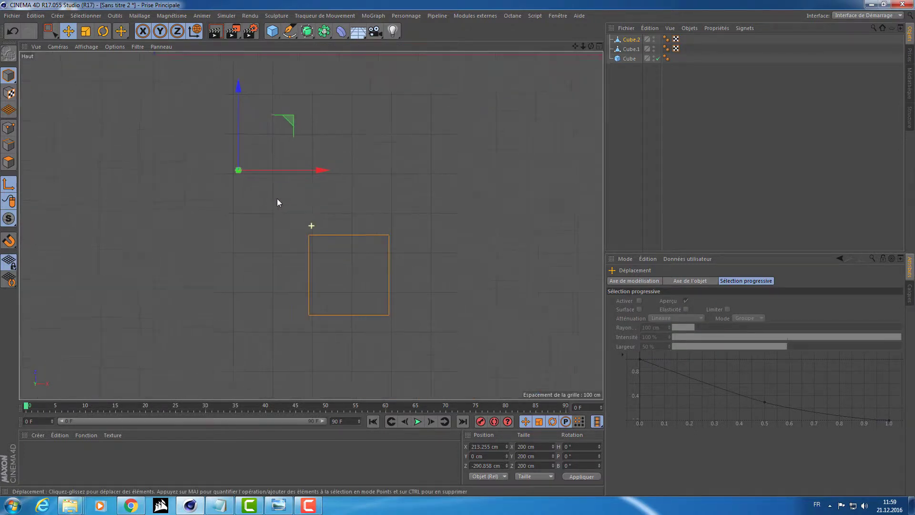
mouse_move(276, 119)
mouse_down()
mouse_move(333, 181)
mouse_move(388, 221)
mouse_up()
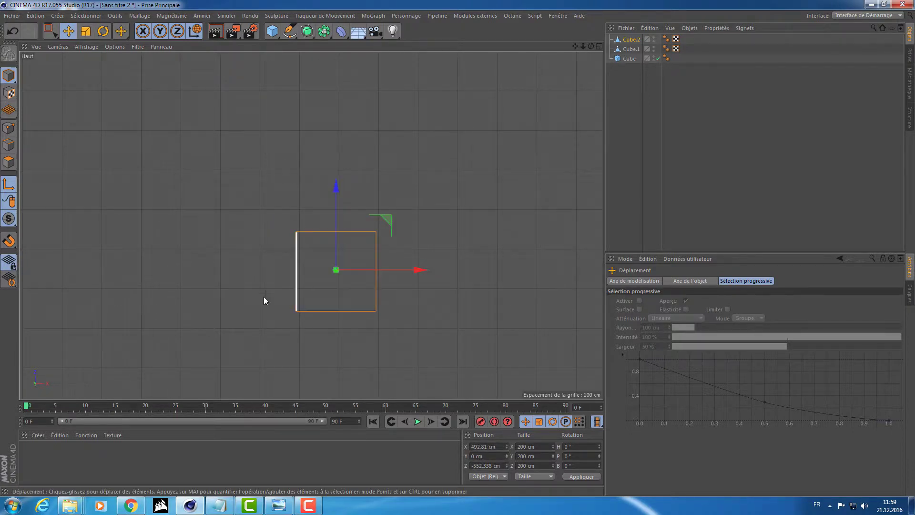
middle_click(250, 259)
middle_click(200, 147)
mouse_move(276, 278)
alt+mouse_down()
mouse_move(324, 170)
mouse_move(316, 270)
alt+mouse_up()
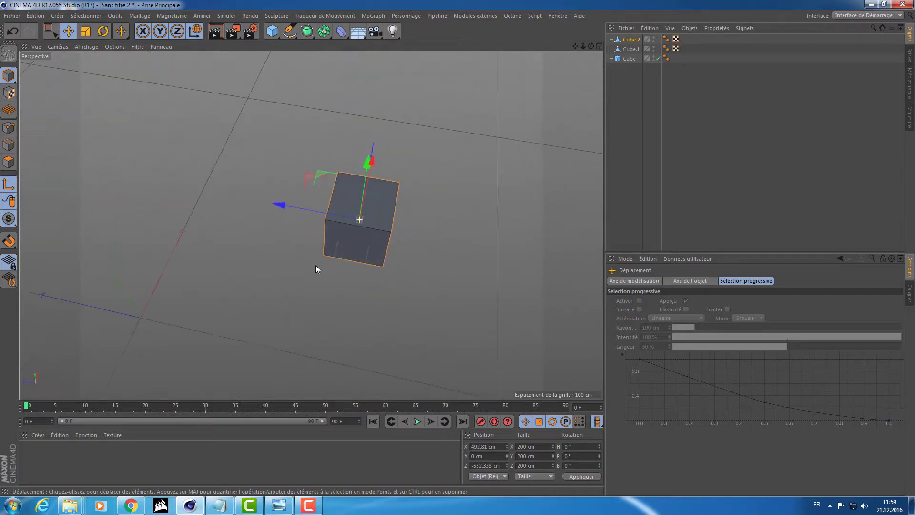
mouse_move(304, 210)
mouse_down()
mouse_move(164, 210)
mouse_move(375, 275)
mouse_move(366, 280)
mouse_move(352, 259)
mouse_move(272, 262)
mouse_move(322, 249)
mouse_move(264, 258)
mouse_up()
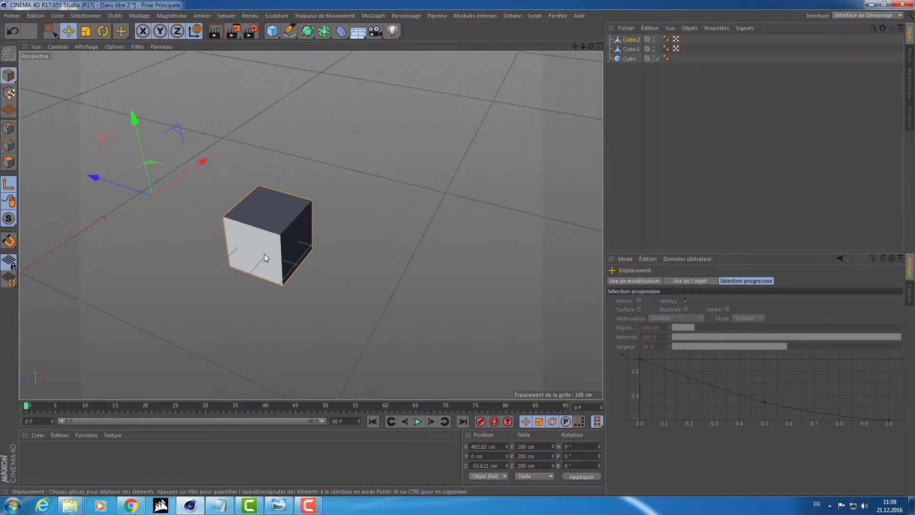
In Polygons mode, cut a loop through Cube.2 with the Knife in Boucle mode at 50 % Décalage.
click(7, 162)
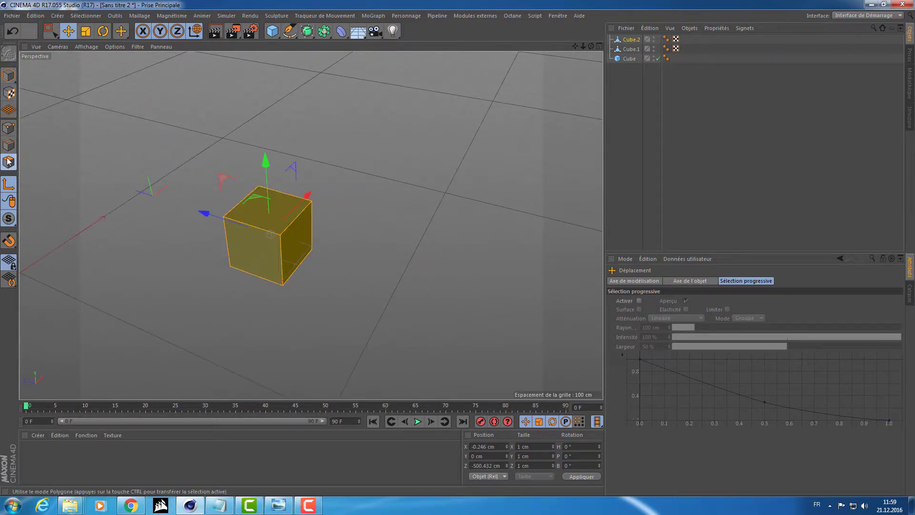
scroll(242, 255, up, 4)
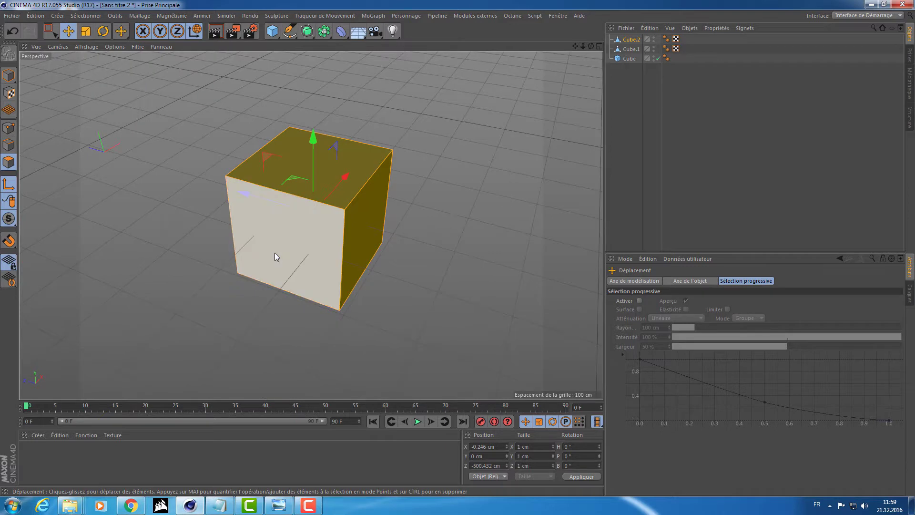
key(k)
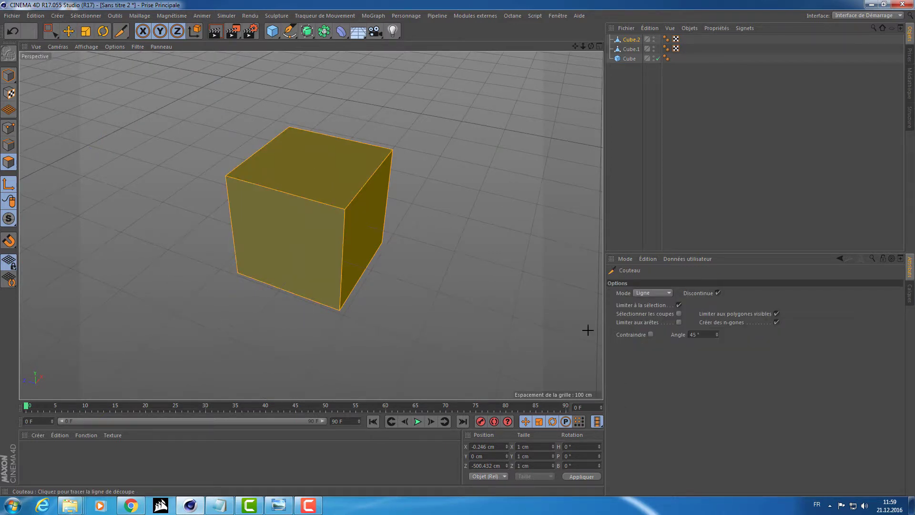
click(639, 294)
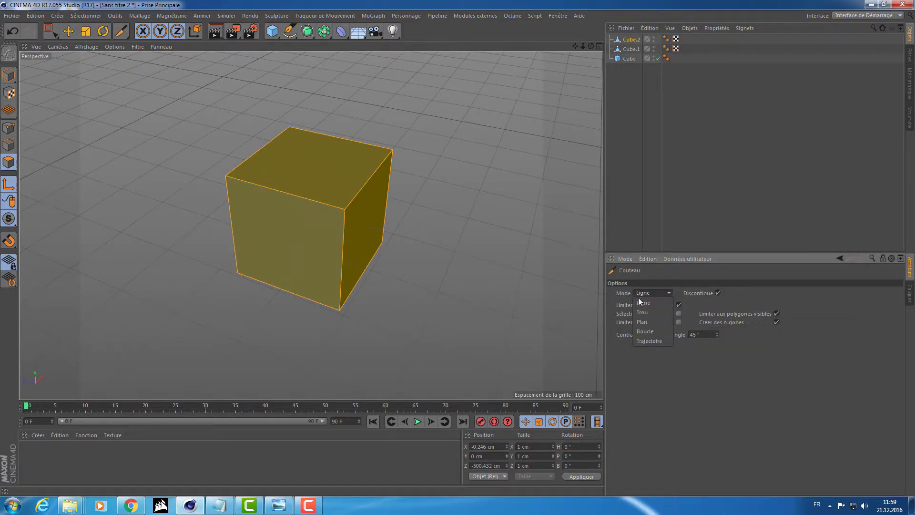
click(646, 331)
mouse_move(431, 299)
alt+mouse_down()
mouse_move(474, 289)
mouse_move(381, 258)
alt+mouse_up()
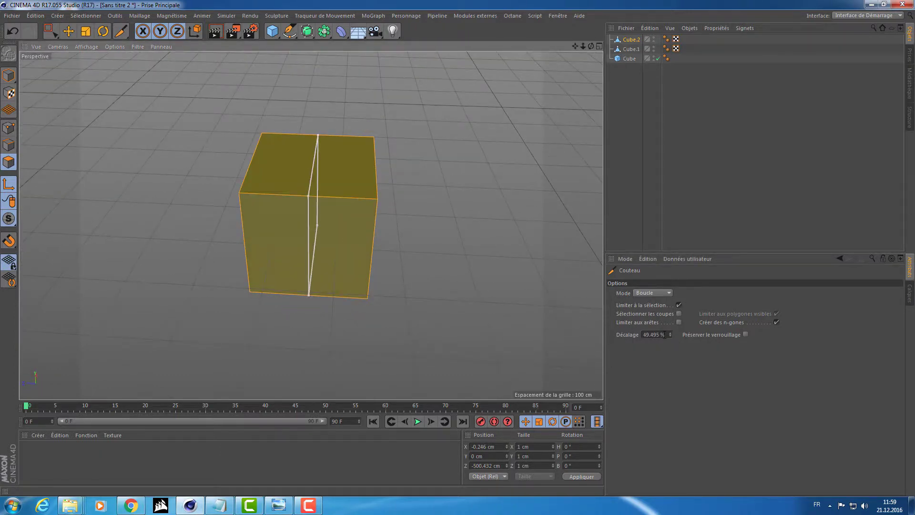
text(50)
key(Return)
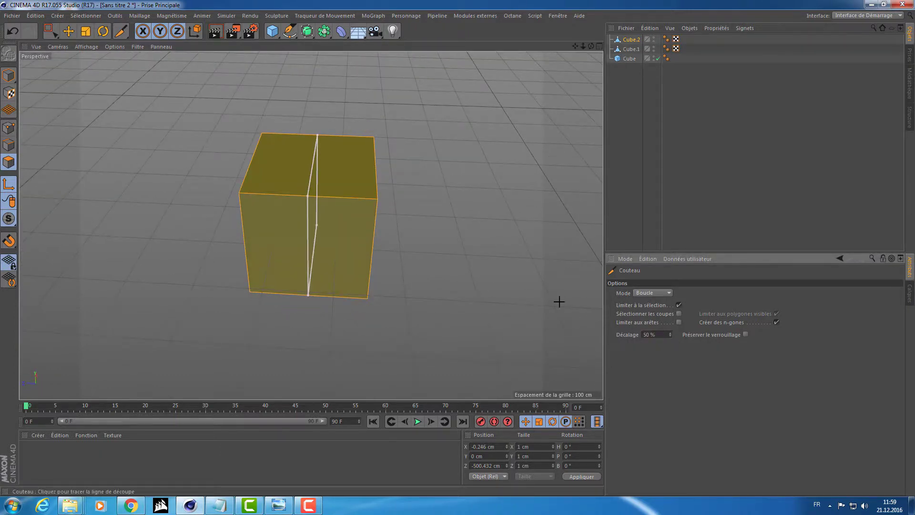
alt+drag(489, 208, 319, 213)
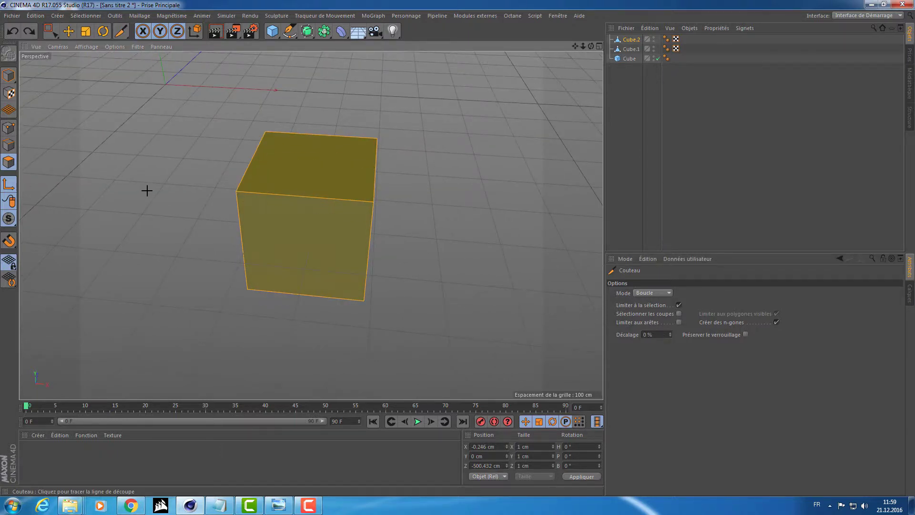
alt+drag(147, 190, 229, 184)
Switch to ring selection and select a ring of faces on Cube.2.
right_click(230, 180)
click(286, 204)
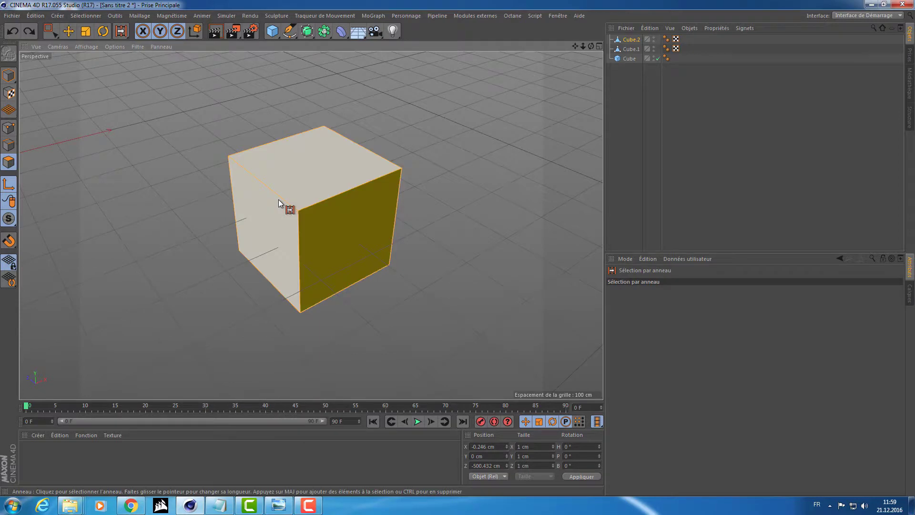
key(ctrl+y)
key(ctrl+y)
key(ctrl+y)
key(ctrl+y)
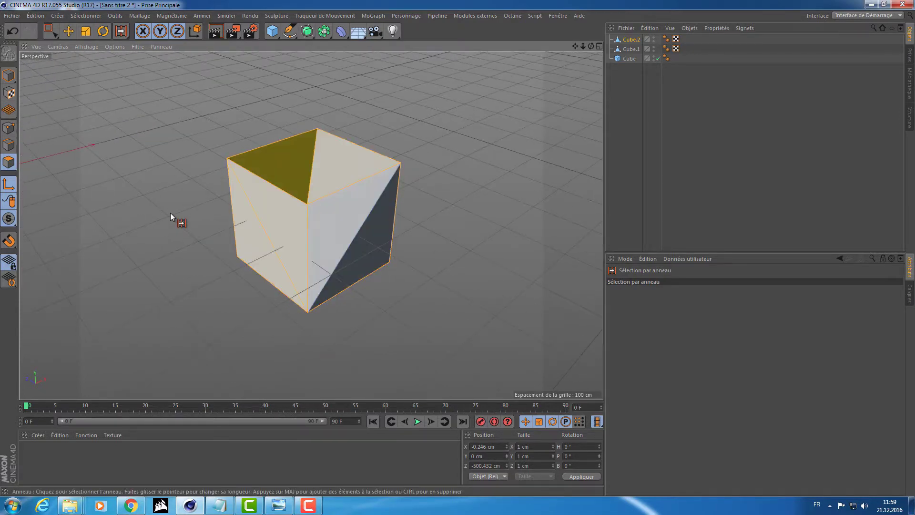
key(ctrl+z)
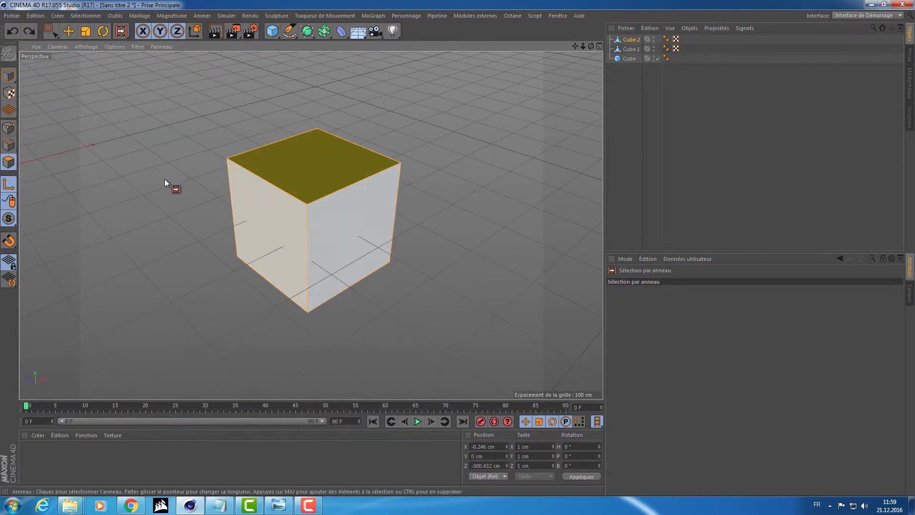
key(ctrl+z)
key(ctrl+z)
click(310, 170)
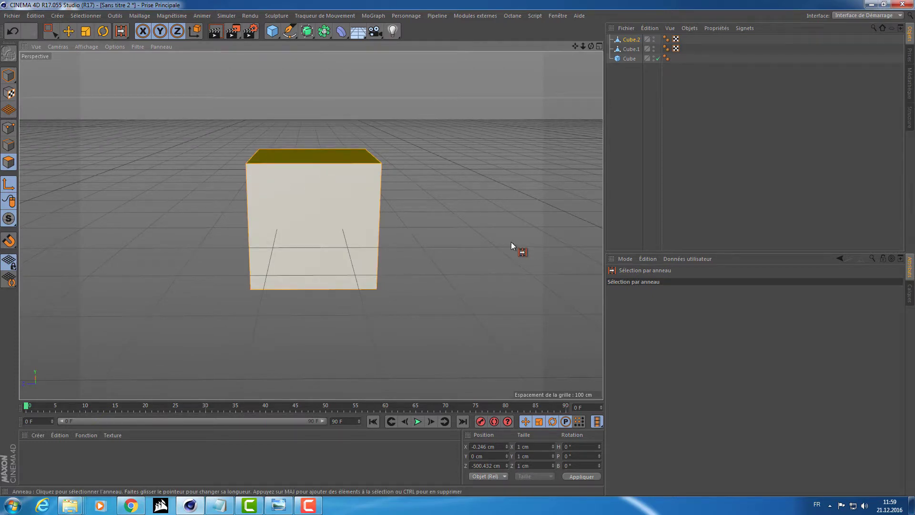
Select the horizontal and vertical rings of edges around Cube.2.
key(Return)
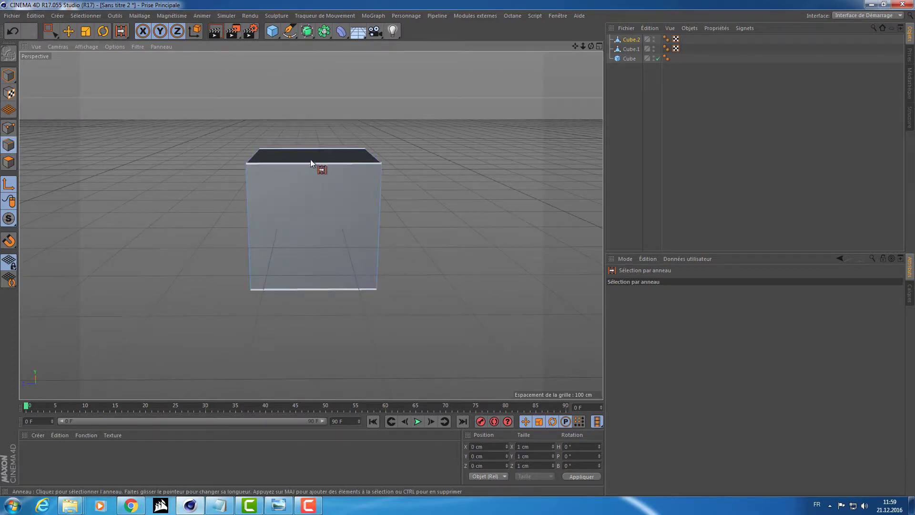
click(311, 161)
mouse_move(512, 136)
alt+mouse_down()
mouse_move(510, 189)
mouse_move(468, 221)
alt+mouse_up()
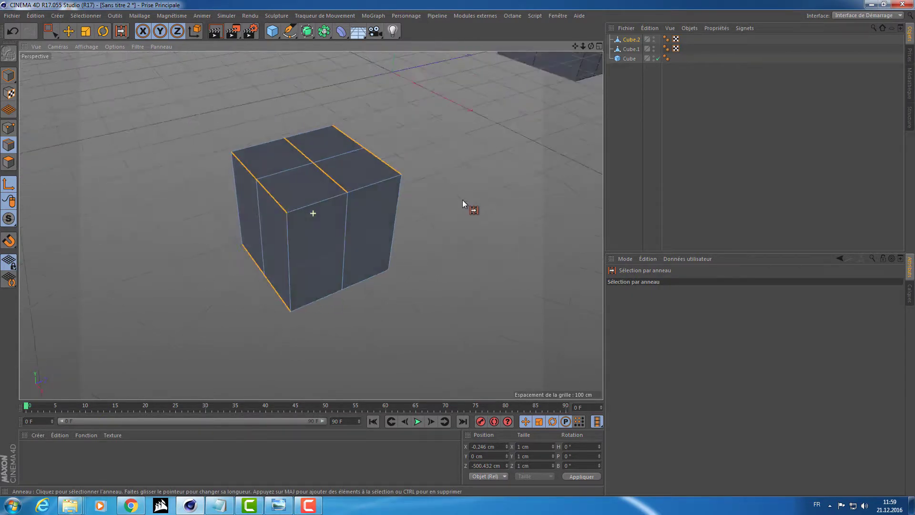
click(327, 220)
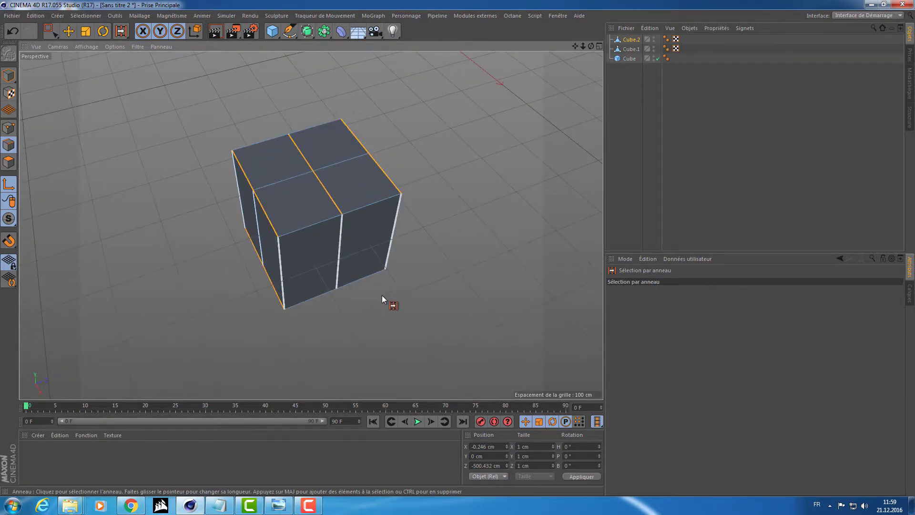
mouse_move(330, 268)
alt+mouse_down()
mouse_move(468, 298)
mouse_move(482, 291)
mouse_move(455, 285)
mouse_move(482, 290)
alt+mouse_up()
In Model mode, move Cube.2 to X 536.056, Y -7.612, Z -72.377 cm.
key(e)
click(9, 76)
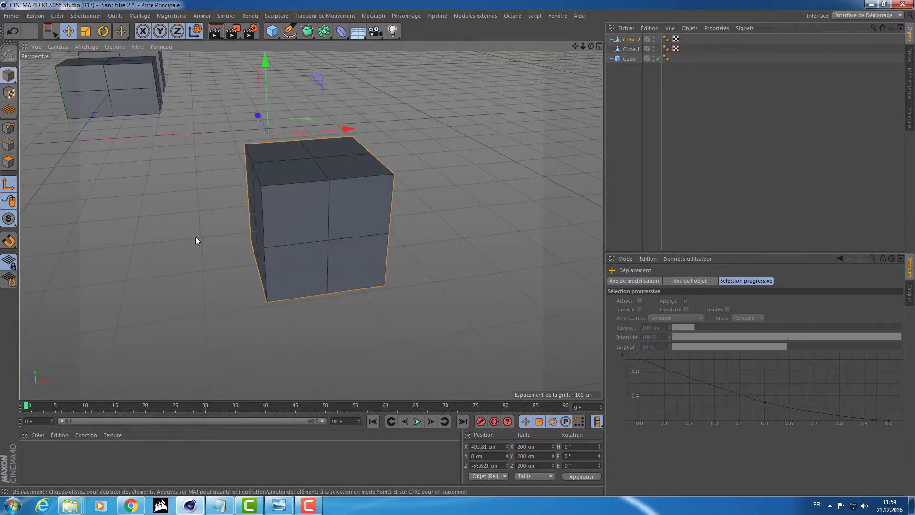
mouse_move(196, 240)
alt+mouse_down()
mouse_move(316, 239)
mouse_move(480, 161)
mouse_move(466, 165)
alt+mouse_up()
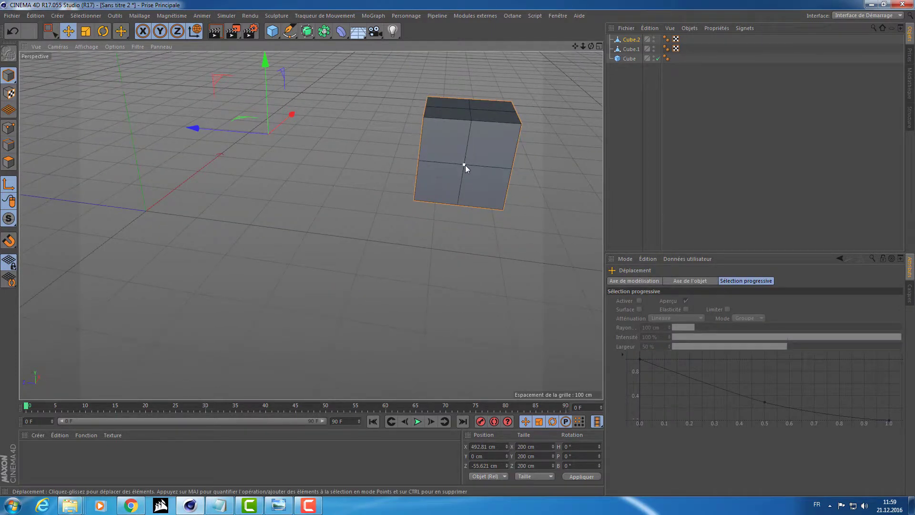
mouse_move(404, 256)
alt+mouse_down()
mouse_move(482, 237)
mouse_move(411, 254)
alt+mouse_up()
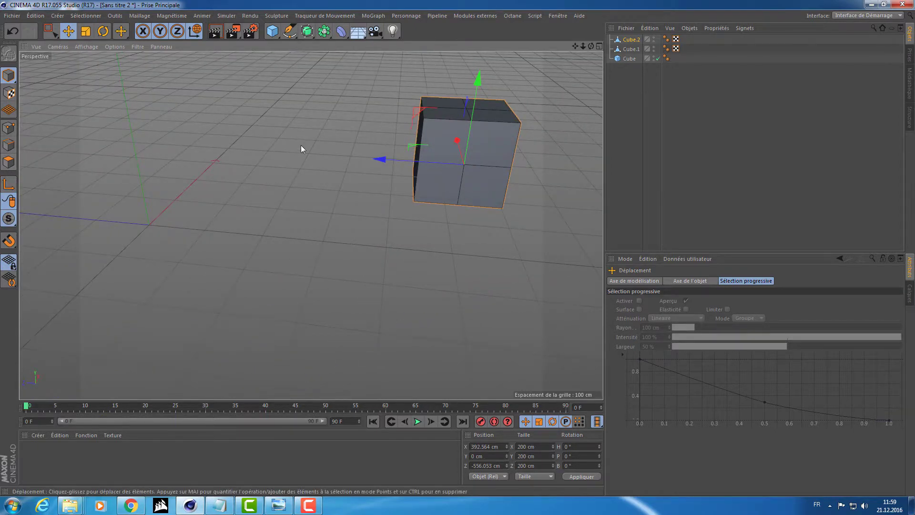
alt+drag(301, 145, 65, 95)
mouse_move(343, 163)
alt+mouse_down()
mouse_move(253, 219)
mouse_move(307, 219)
mouse_move(317, 233)
mouse_move(273, 204)
alt+mouse_up()
key(ctrl+z)
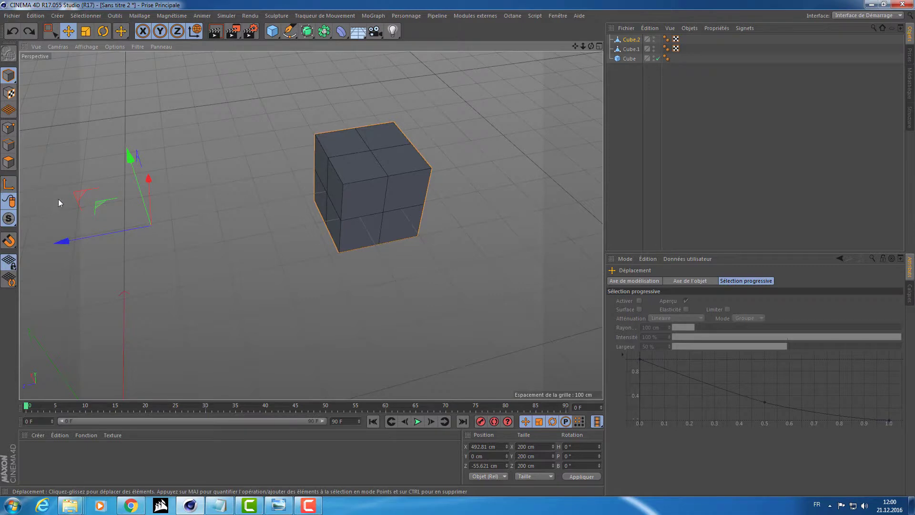
drag(109, 207, 172, 208)
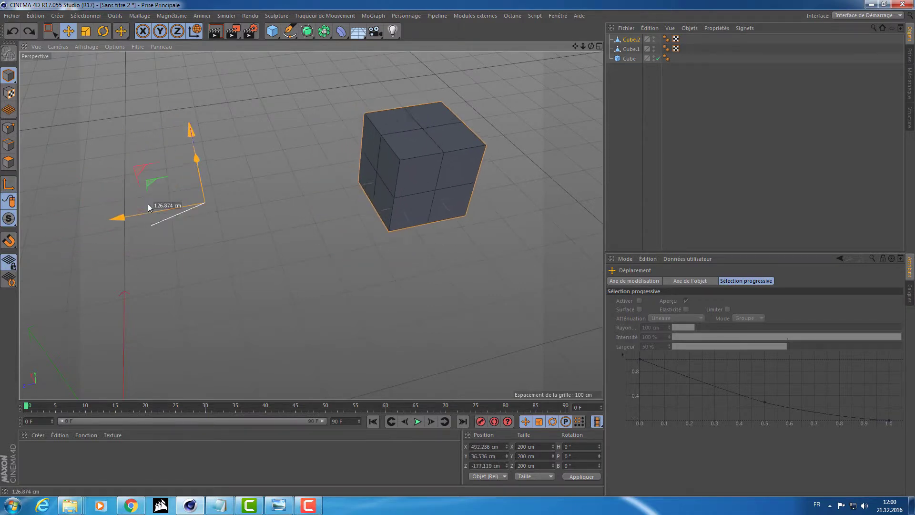
mouse_move(172, 210)
mouse_down()
mouse_move(112, 210)
mouse_move(106, 194)
mouse_up()
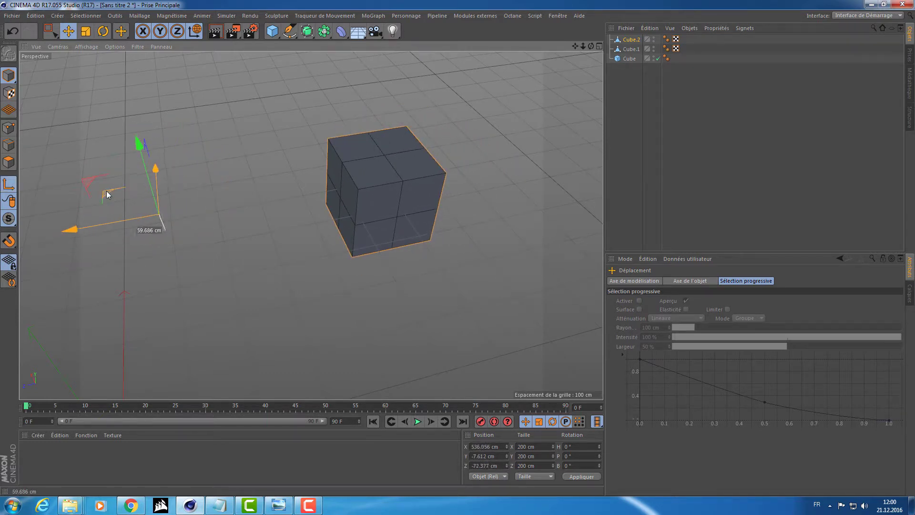
In the Front view, turn on point snapping and snap Cube.2's axis onto the cube's centre.
middle_click(121, 195)
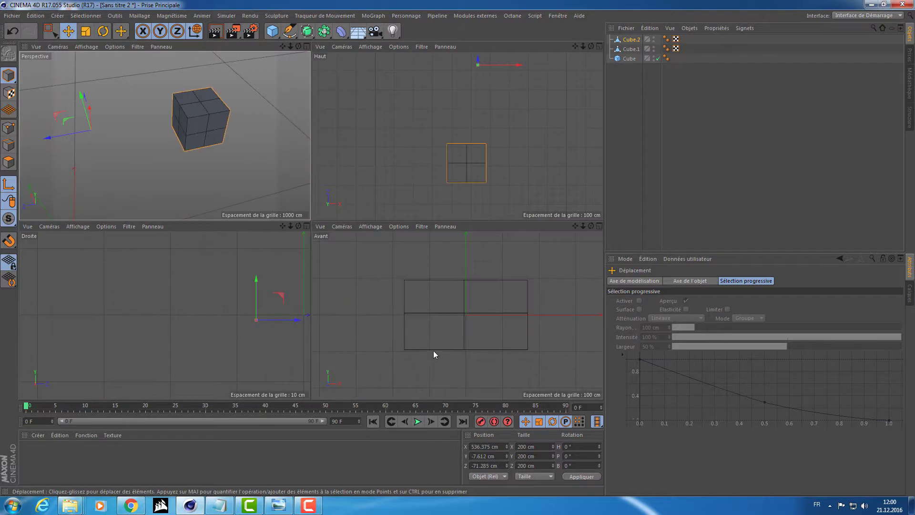
middle_click(435, 324)
scroll(453, 256, down, 1)
scroll(362, 252, down, 3)
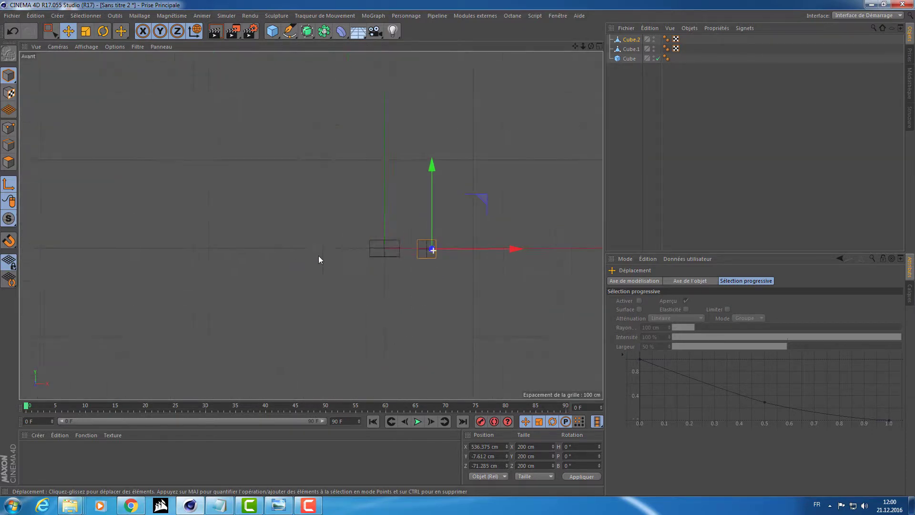
scroll(411, 251, up, 3)
scroll(408, 253, down, 1)
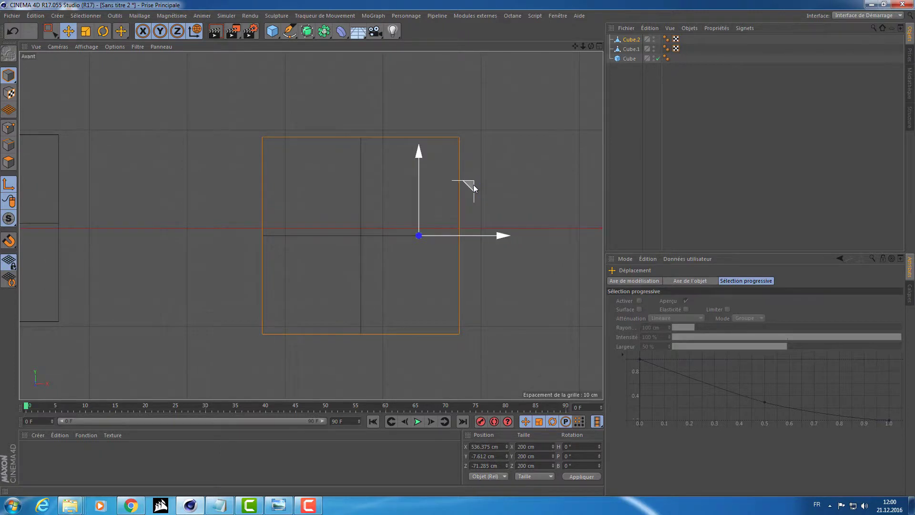
mouse_move(471, 185)
mouse_down()
mouse_move(495, 137)
mouse_move(483, 156)
mouse_up()
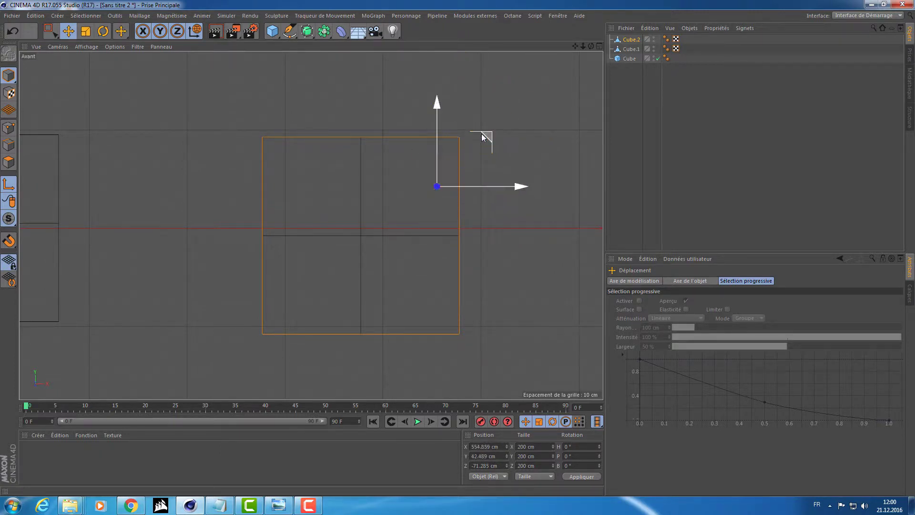
click(9, 242)
drag(488, 138, 412, 188)
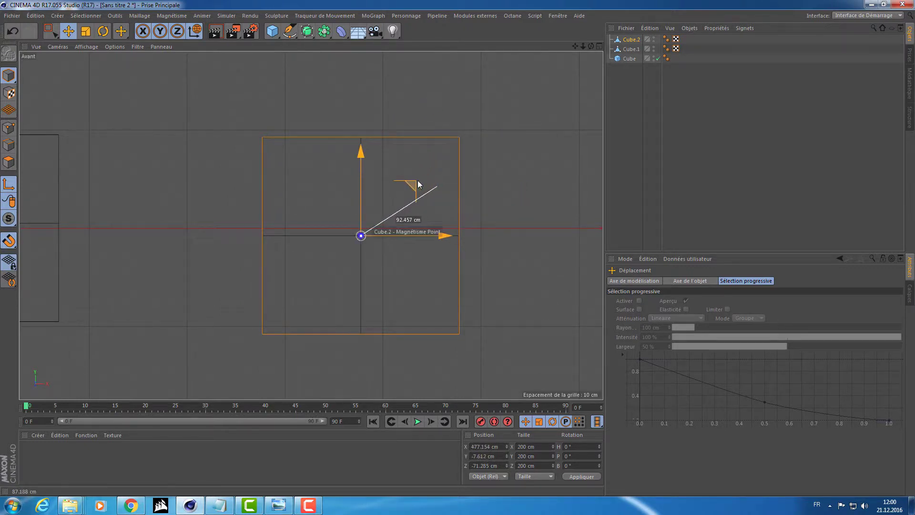
drag(418, 184, 411, 190)
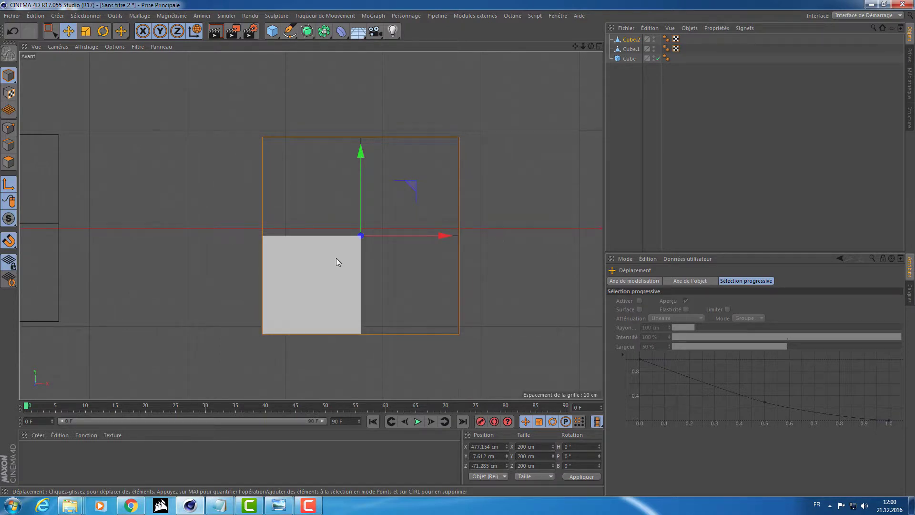
In the Right view, slide the axis along Z onto the cube, ending at Z -503.846 cm.
middle_click(347, 224)
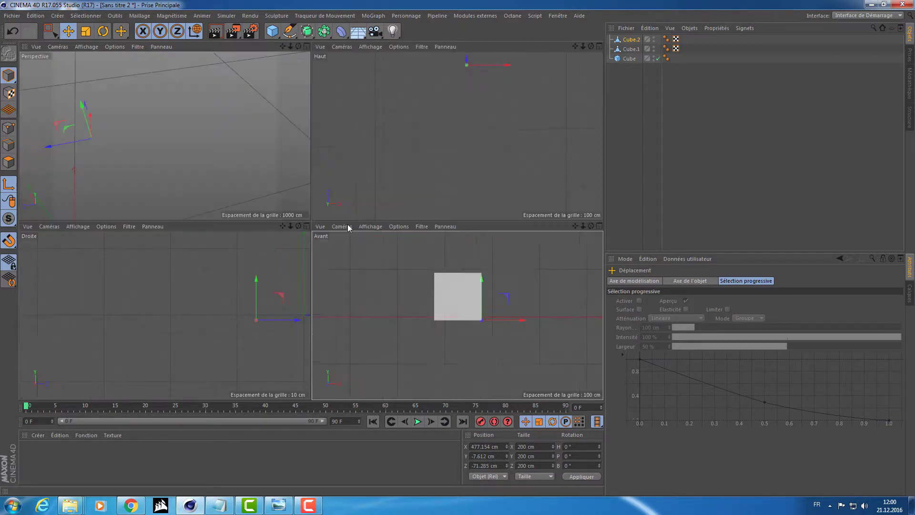
middle_click(293, 308)
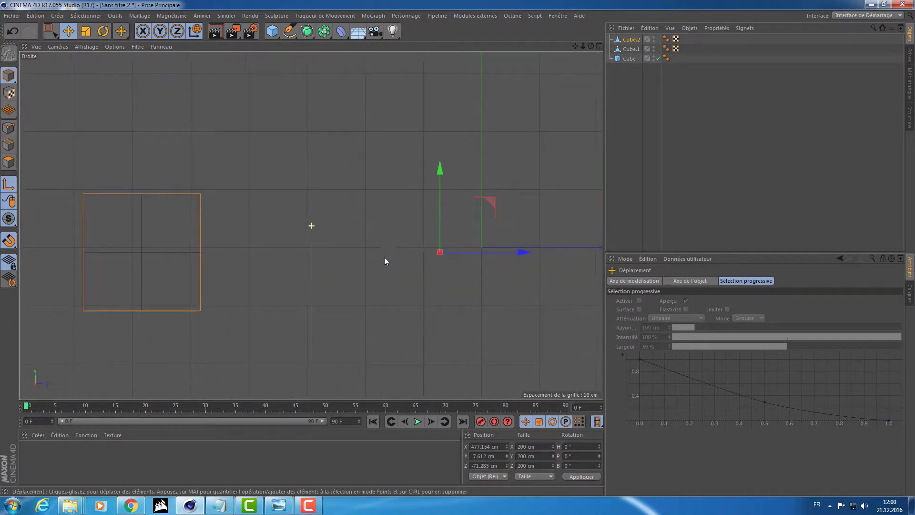
mouse_move(384, 261)
middle_down()
mouse_move(439, 238)
mouse_move(553, 237)
middle_up()
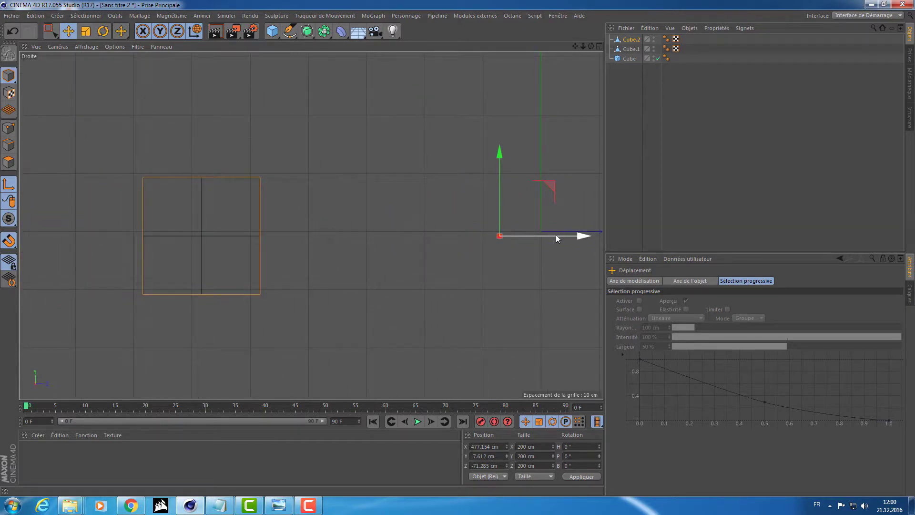
mouse_move(557, 236)
mouse_down()
mouse_move(341, 260)
mouse_move(257, 257)
mouse_up()
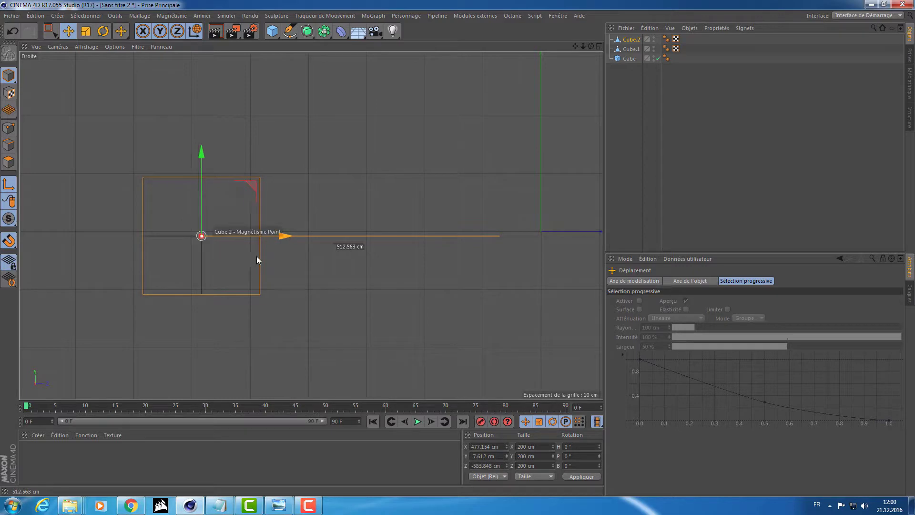
middle_click(366, 269)
middle_click(181, 196)
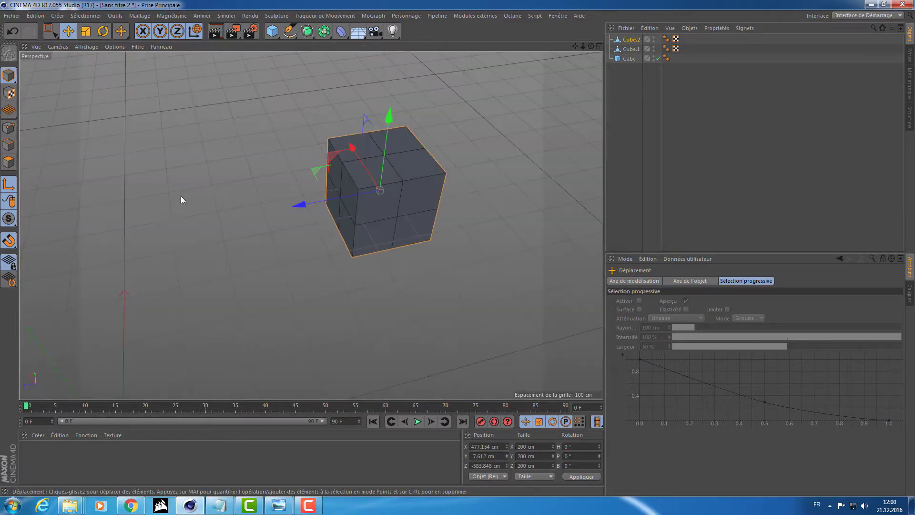
mouse_move(181, 196)
alt+mouse_down()
mouse_move(303, 213)
mouse_move(465, 209)
mouse_move(500, 178)
mouse_move(490, 207)
alt+mouse_up()
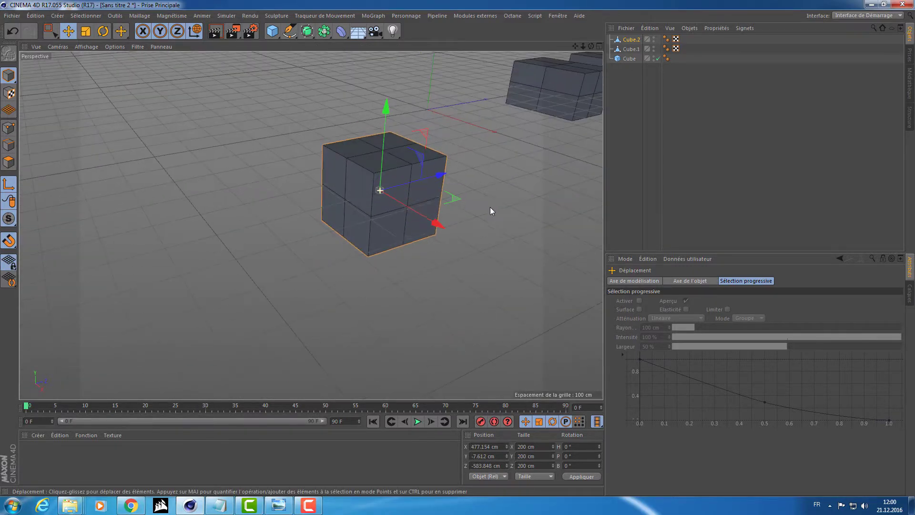
click(406, 206)
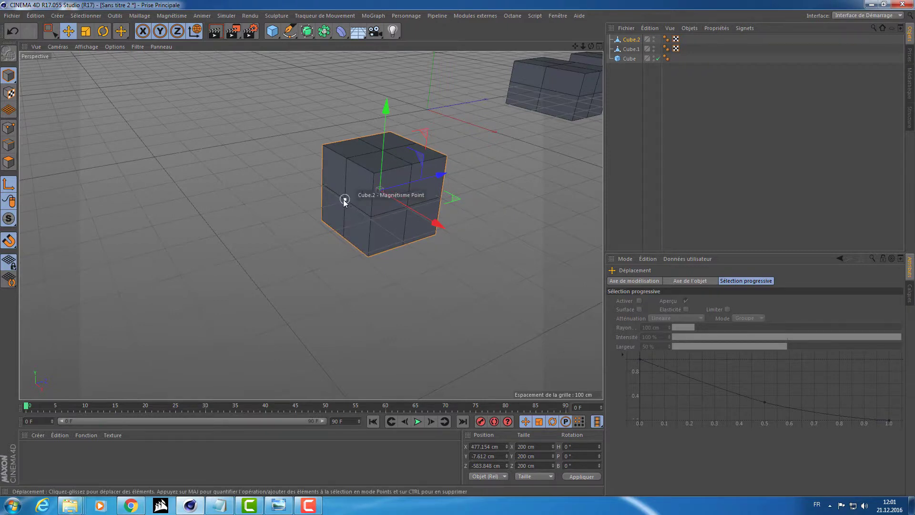
scroll(385, 216, up, 5)
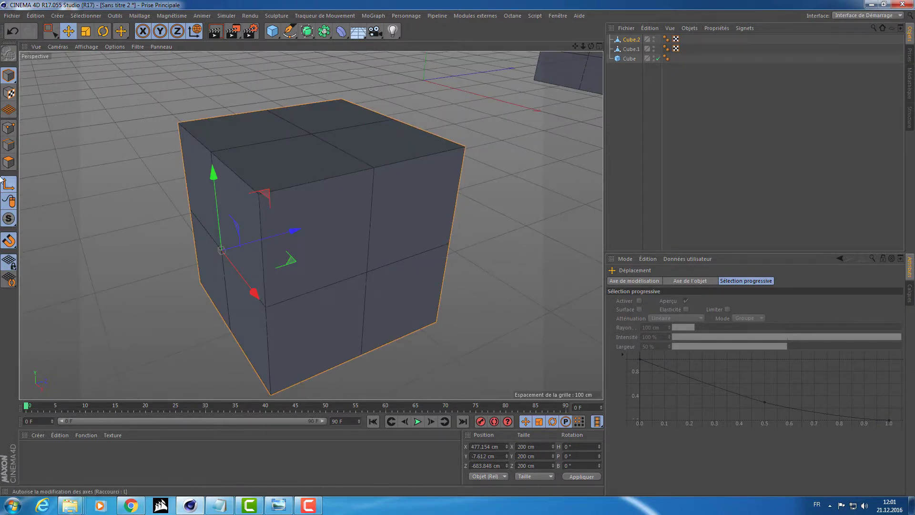
click(271, 245)
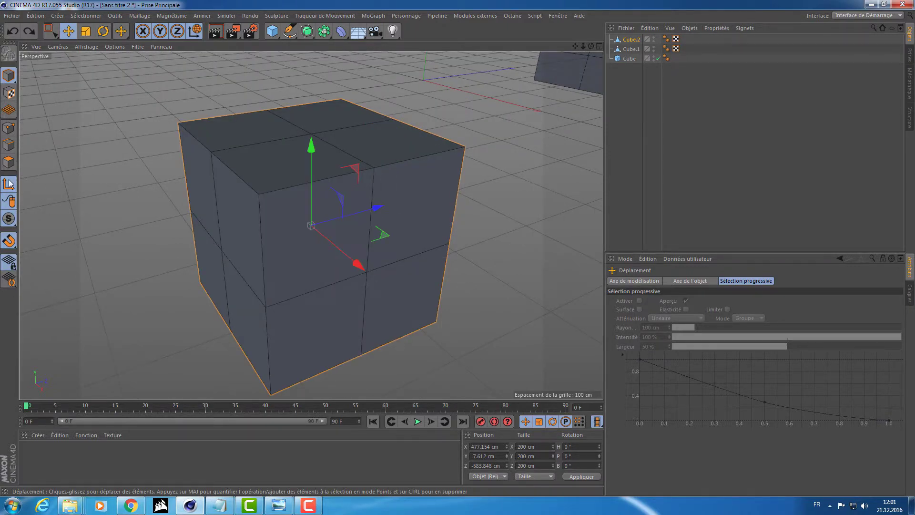
alt+drag(181, 208, 429, 213)
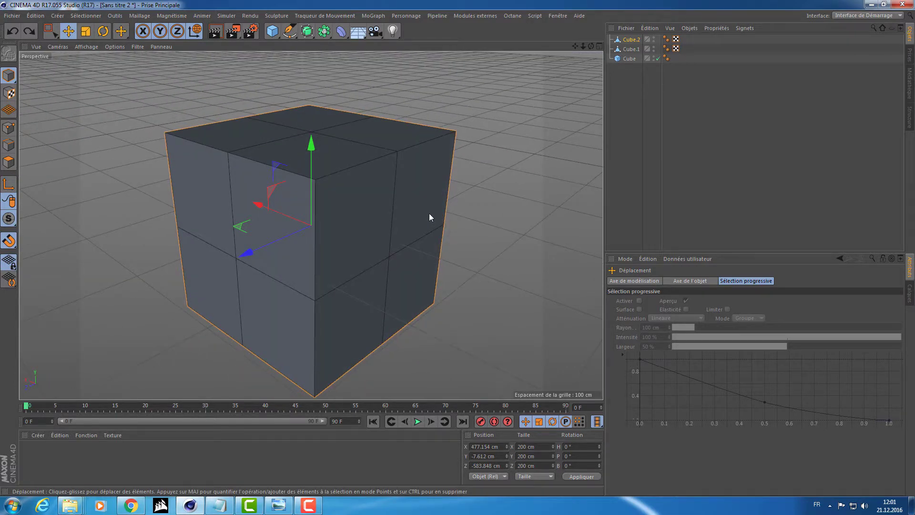
scroll(483, 206, down, 10)
alt+drag(467, 207, 296, 236)
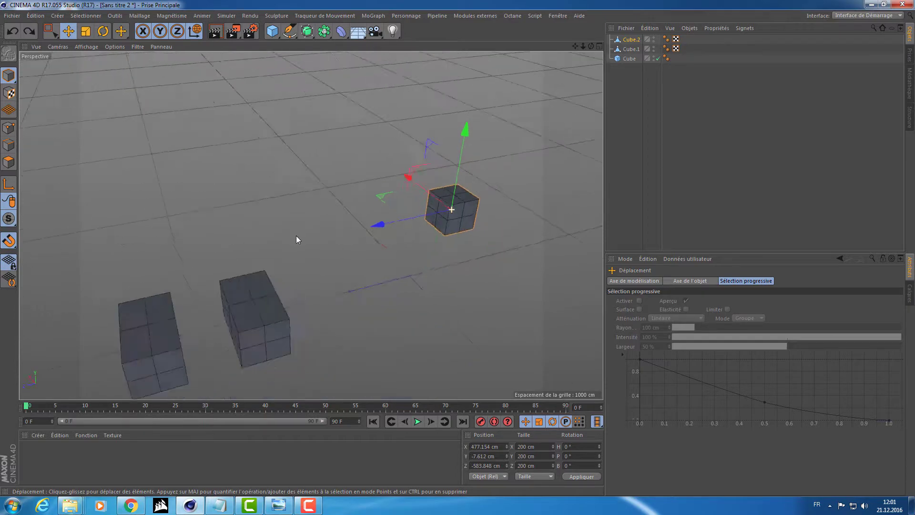
alt+middle_drag(304, 240, 324, 196)
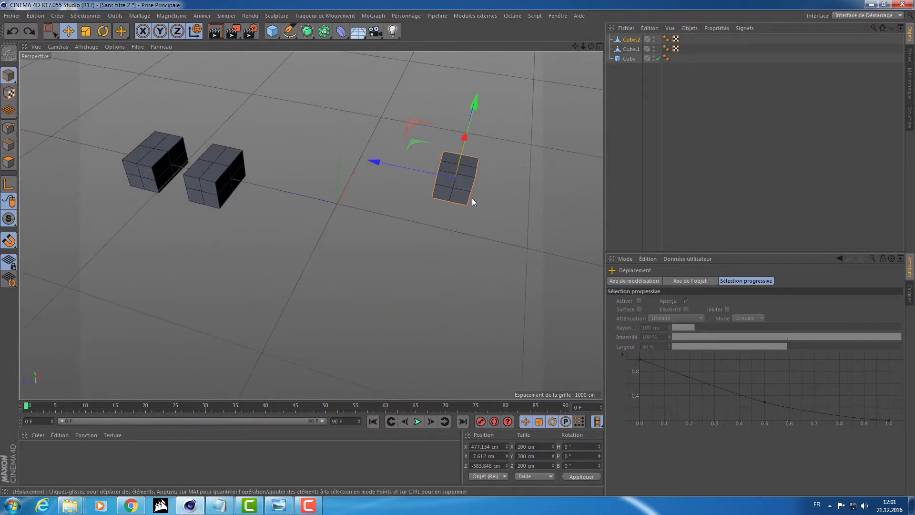
mouse_move(472, 199)
alt+mouse_down()
mouse_move(468, 184)
mouse_move(334, 256)
alt+mouse_up()
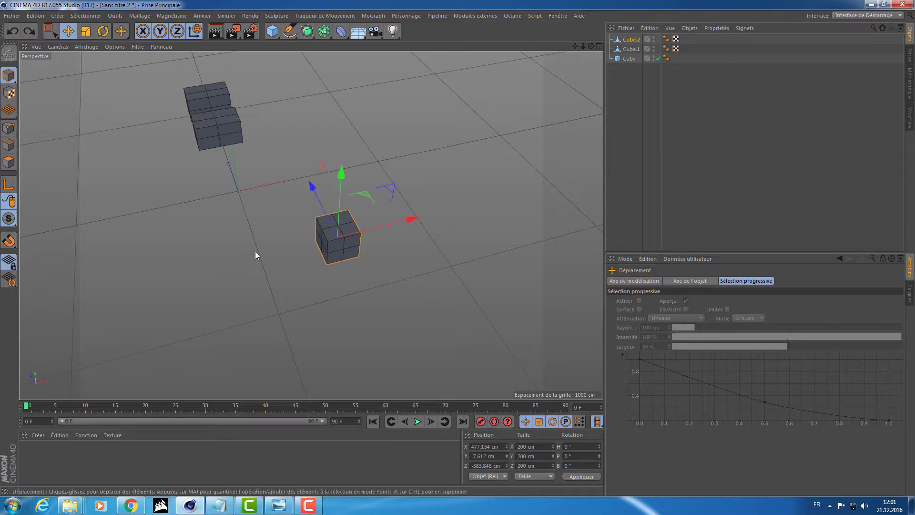
mouse_move(255, 251)
alt+mouse_down()
mouse_move(310, 240)
mouse_move(265, 230)
alt+mouse_up()
mouse_move(358, 233)
alt+mouse_down()
mouse_move(382, 272)
mouse_move(402, 245)
mouse_move(394, 281)
mouse_move(393, 210)
alt+mouse_up()
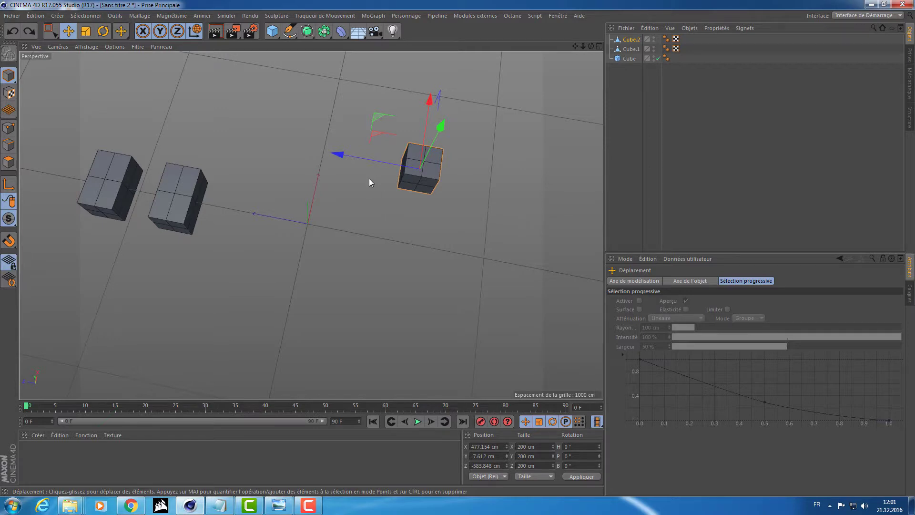
Move Cube.2's axis away, then set its position to 0, 0, 0.
key(l)
drag(375, 121, 360, 36)
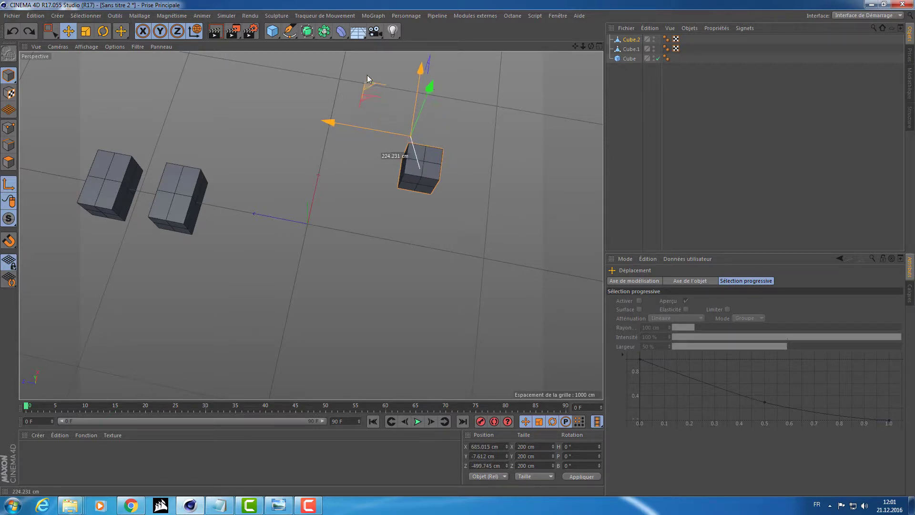
drag(395, 87, 466, 191)
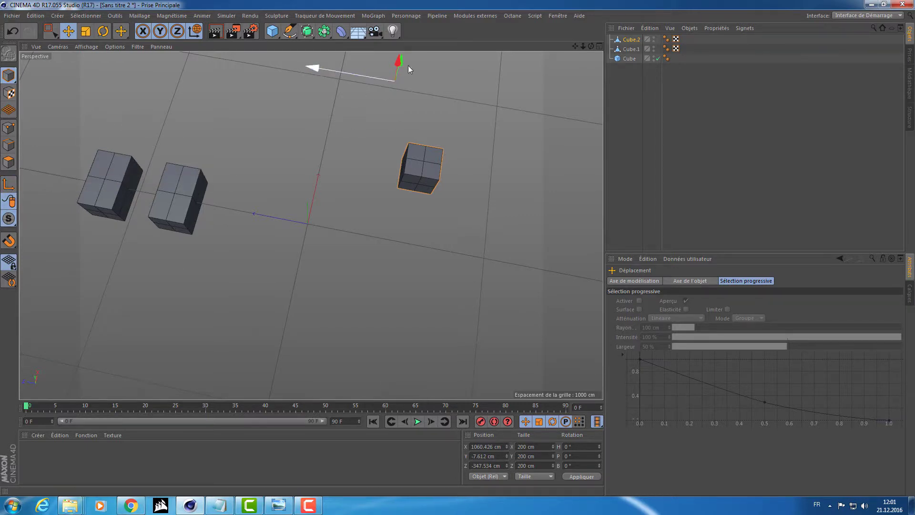
click(631, 39)
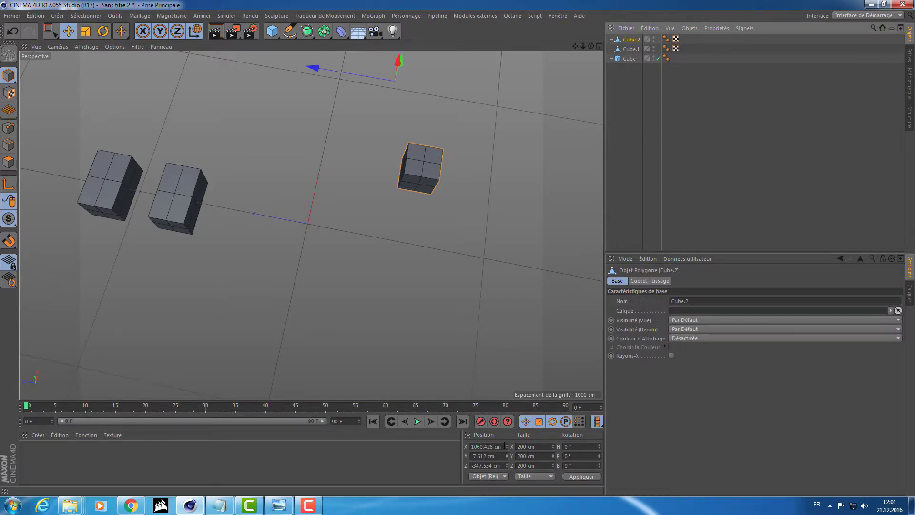
double_click(487, 446)
text(0)
key(Tab)
text(0)
key(Tab)
text(00)
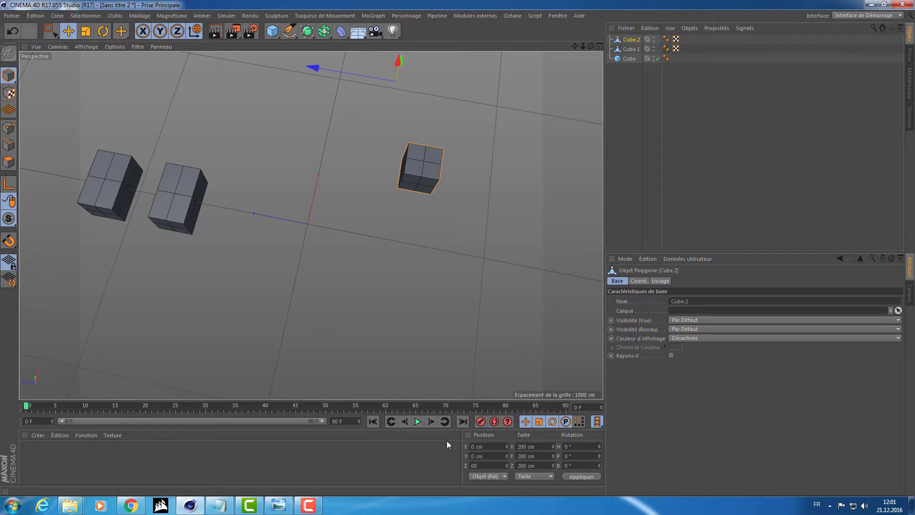
key(Return)
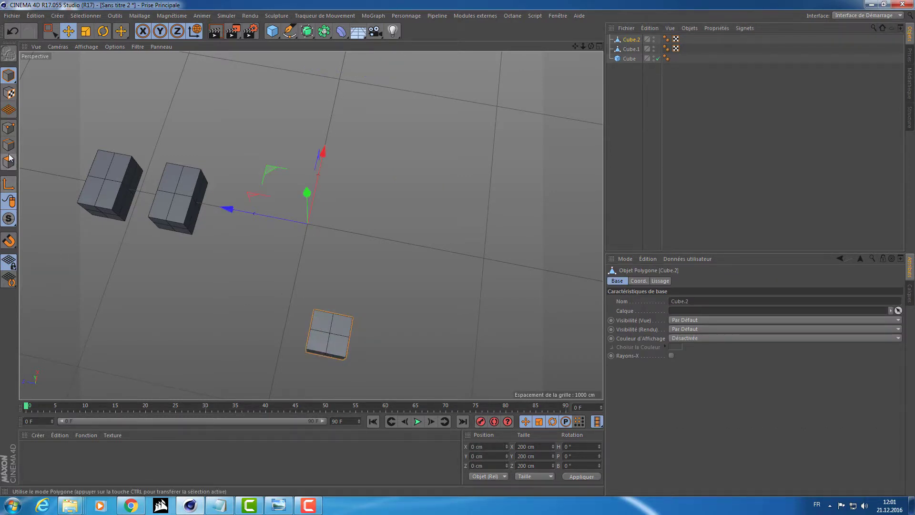
Move Cube.2's polygons to the origin and return to Model mode.
click(9, 162)
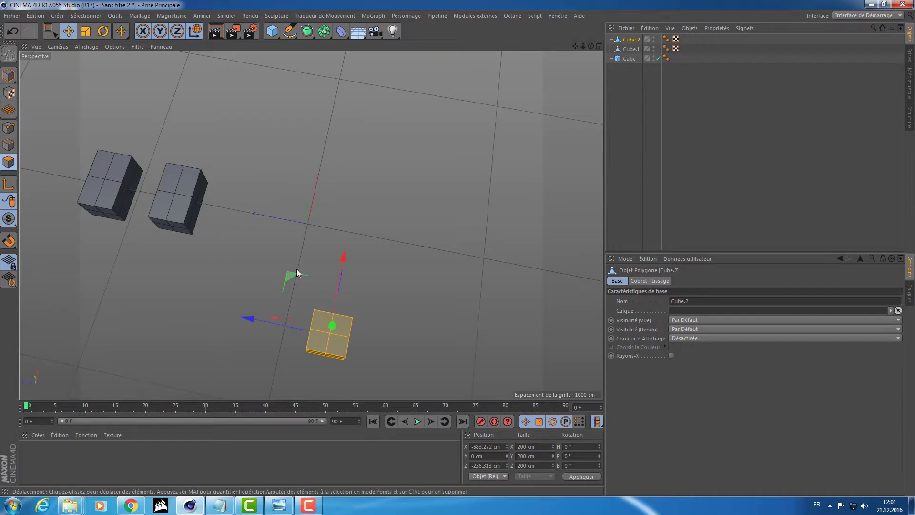
double_click(499, 447)
text(0)
key(Tab)
key(Tab)
text(0)
key(Return)
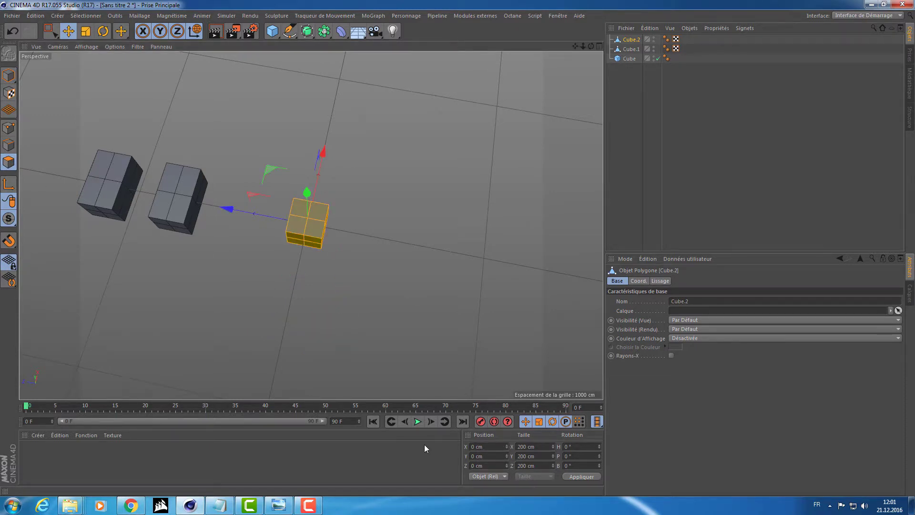
click(4, 77)
Orbit around the 200 cm Cube.2 and switch transforms to the object's local coordinate system.
mouse_move(433, 263)
alt+mouse_down()
mouse_move(426, 174)
mouse_move(434, 192)
alt+mouse_up()
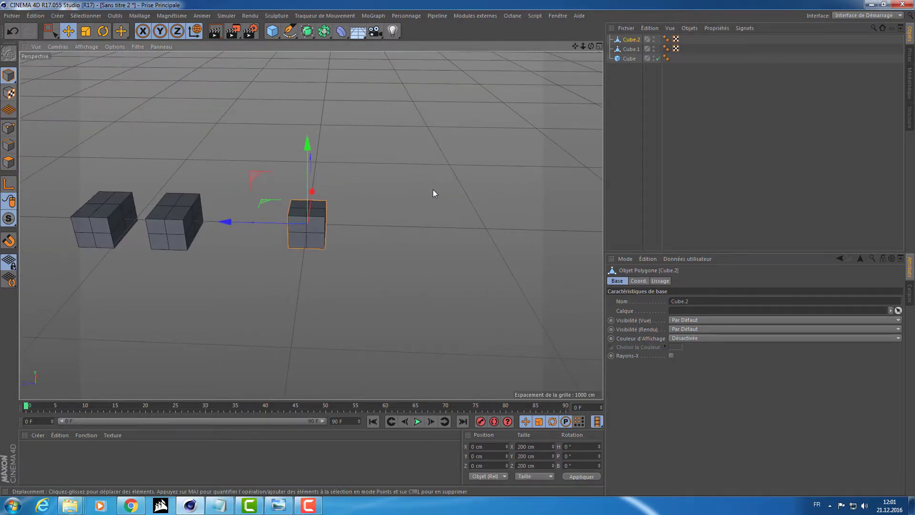
mouse_move(439, 194)
alt+mouse_down()
mouse_move(394, 208)
mouse_move(396, 286)
mouse_move(347, 277)
mouse_move(454, 281)
alt+mouse_up()
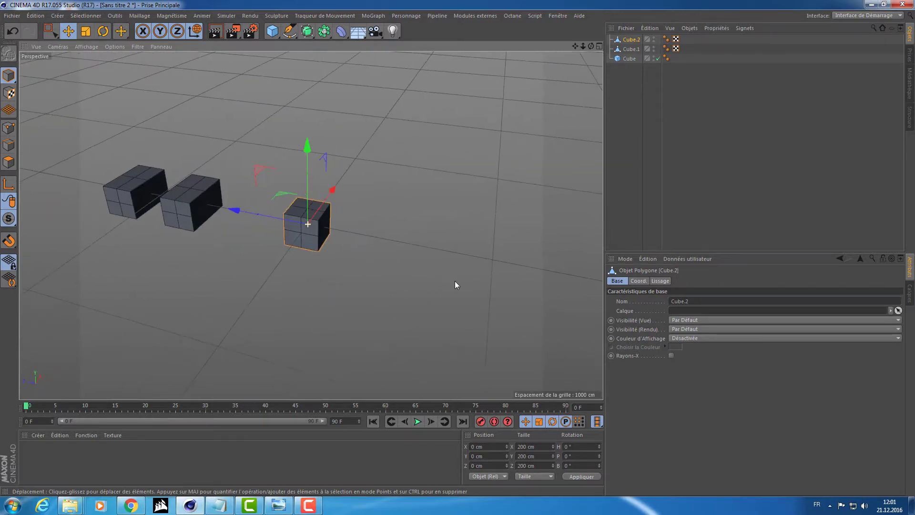
alt+right_drag(455, 282, 359, 230)
mouse_move(359, 230)
alt+mouse_down()
mouse_move(370, 223)
mouse_move(321, 233)
mouse_move(323, 218)
mouse_move(196, 228)
mouse_move(173, 211)
mouse_move(119, 210)
mouse_move(211, 200)
mouse_move(291, 218)
mouse_move(528, 213)
mouse_move(398, 191)
alt+mouse_up()
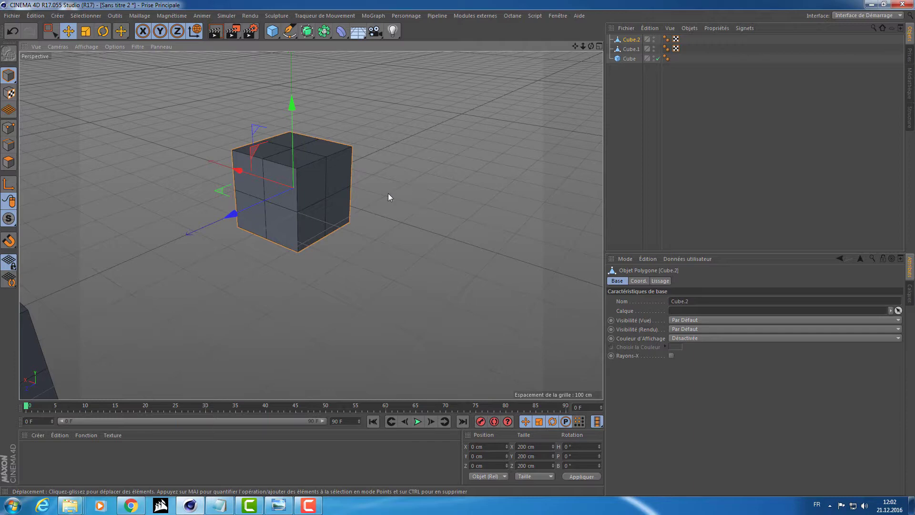
mouse_move(284, 210)
alt+mouse_down()
mouse_move(407, 212)
mouse_move(448, 202)
mouse_move(443, 225)
mouse_move(465, 230)
mouse_move(442, 231)
alt+mouse_up()
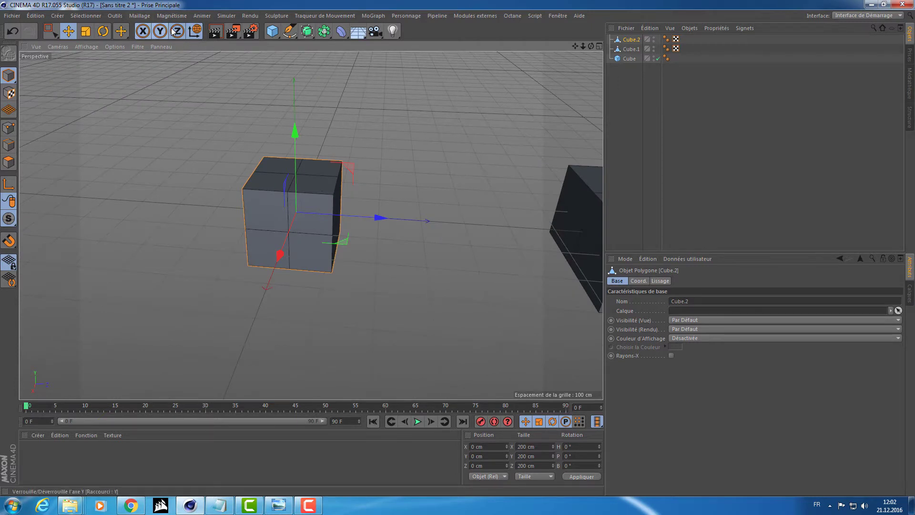
click(192, 32)
mouse_move(146, 179)
alt+mouse_down()
mouse_move(413, 197)
mouse_move(471, 188)
alt+mouse_up()
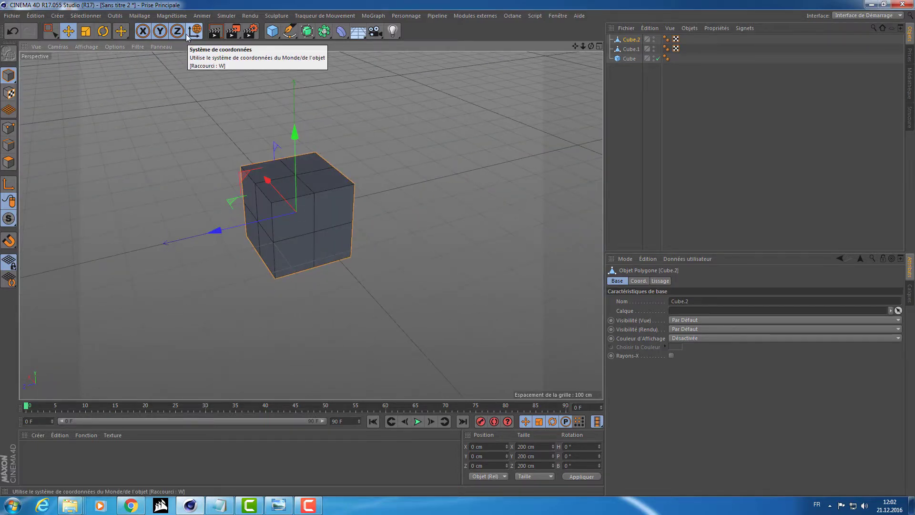
Scale Cube.2 uniformly to 177.4 cm, then lock Y and narrow X and Z to 131.099 cm.
key(t)
mouse_move(104, 202)
mouse_down()
mouse_move(372, 196)
mouse_move(56, 216)
mouse_move(424, 200)
mouse_move(56, 216)
mouse_move(312, 213)
mouse_move(73, 228)
mouse_up()
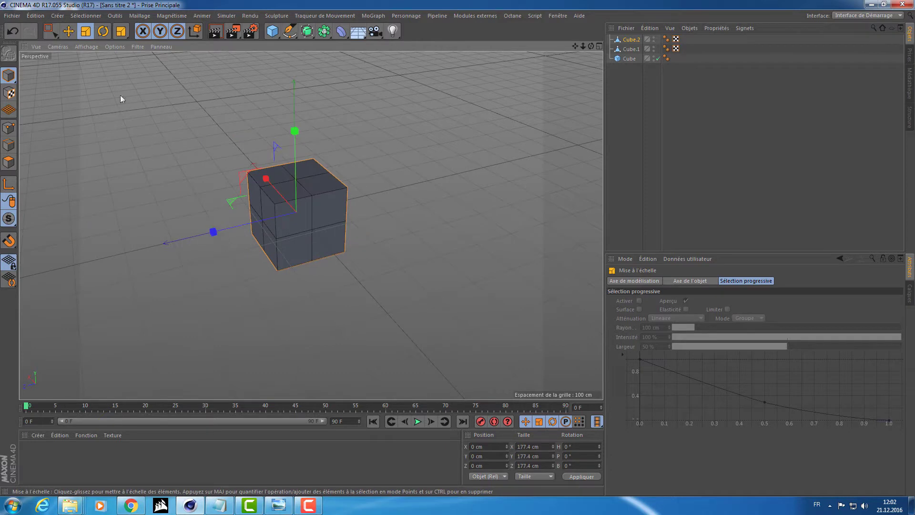
click(160, 32)
scroll(347, 152, up, 3)
scroll(346, 167, up, 2)
scroll(345, 182, up, 2)
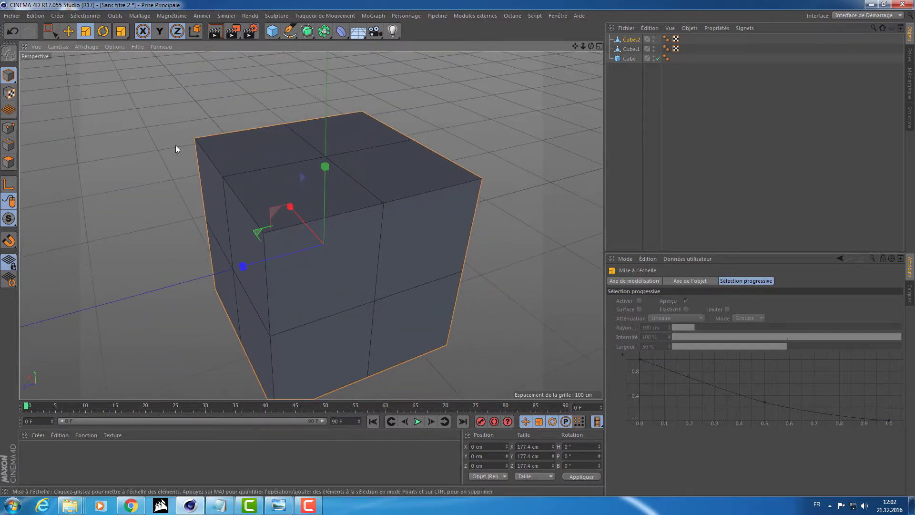
click(160, 31)
click(160, 33)
mouse_move(167, 164)
alt+right_down()
mouse_move(105, 176)
mouse_move(165, 153)
alt+right_up()
mouse_move(166, 157)
mouse_down()
mouse_move(473, 195)
mouse_move(536, 187)
mouse_move(253, 193)
mouse_move(47, 181)
mouse_up()
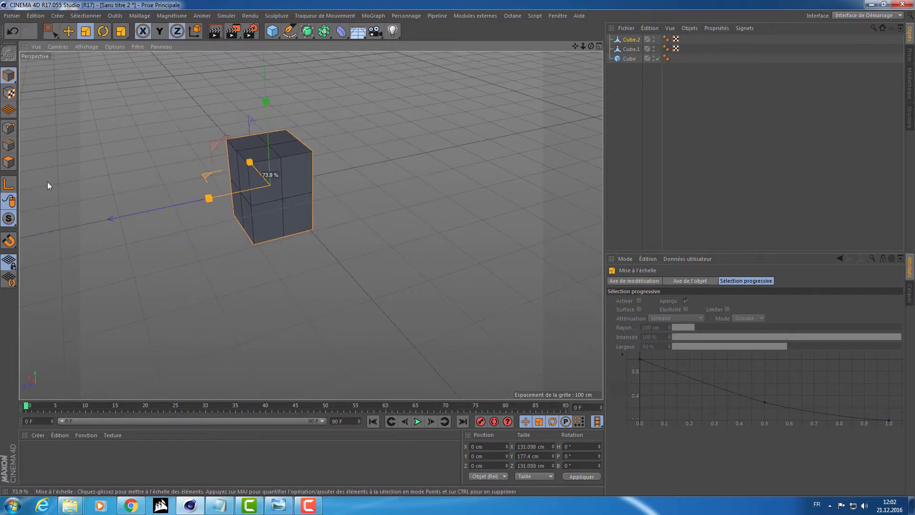
Restrict scaling to the Y axis and stretch Cube.2 taller.
click(142, 31)
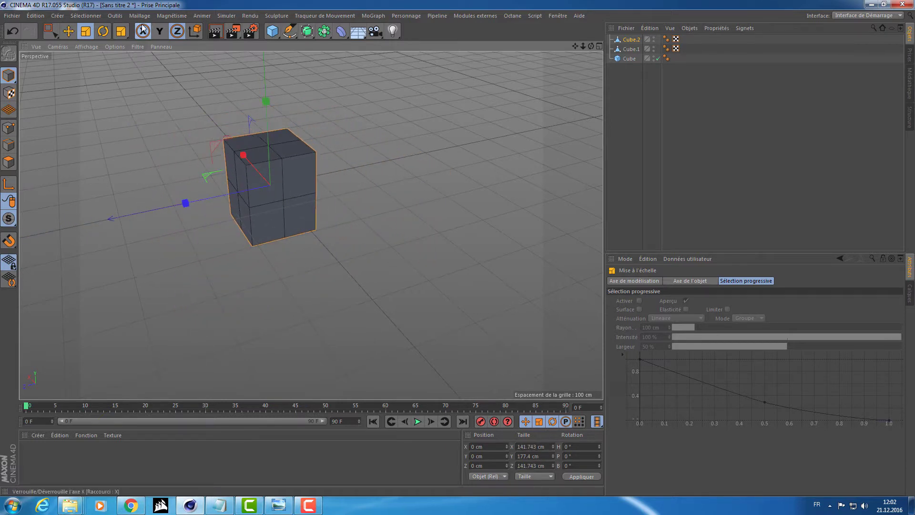
click(177, 31)
drag(140, 150, 226, 153)
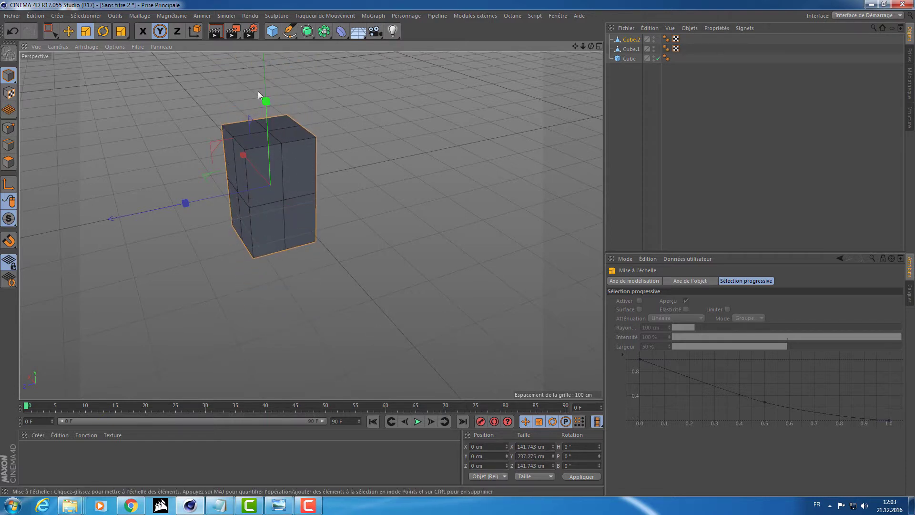
mouse_move(257, 149)
mouse_down()
mouse_move(276, 147)
mouse_move(225, 128)
mouse_move(216, 182)
mouse_move(228, 150)
mouse_move(301, 157)
mouse_move(497, 136)
mouse_move(178, 158)
mouse_move(378, 150)
mouse_move(393, 115)
mouse_move(373, 163)
mouse_move(466, 150)
mouse_up()
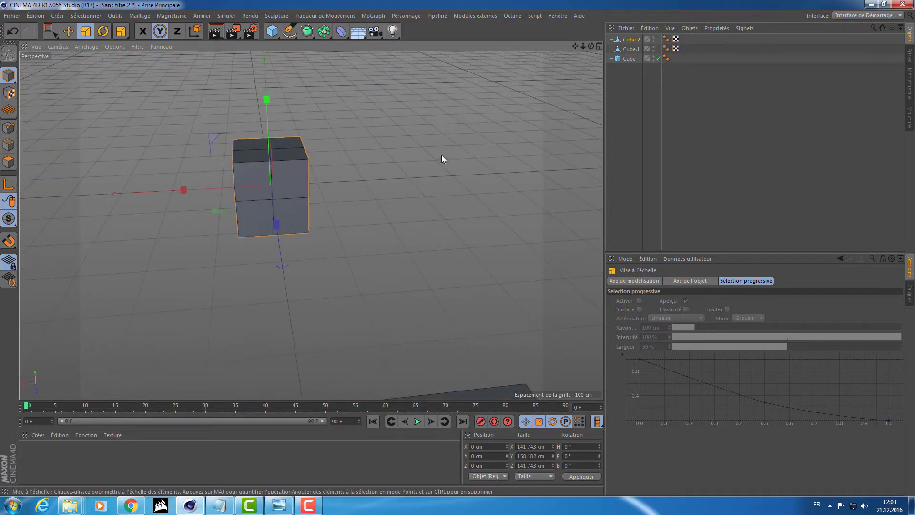
Re-enable all axes and scale Cube.2 uniformly to 149 × 166 × 149 cm.
click(177, 32)
click(143, 32)
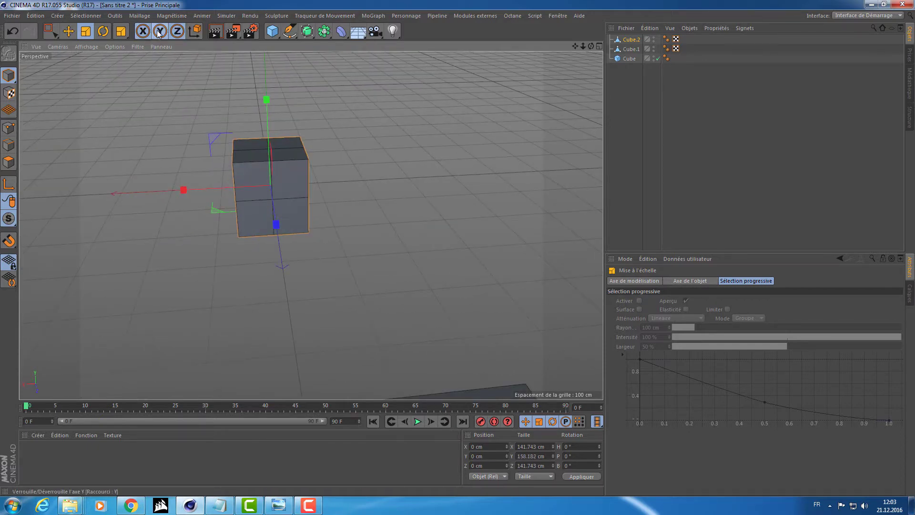
click(158, 33)
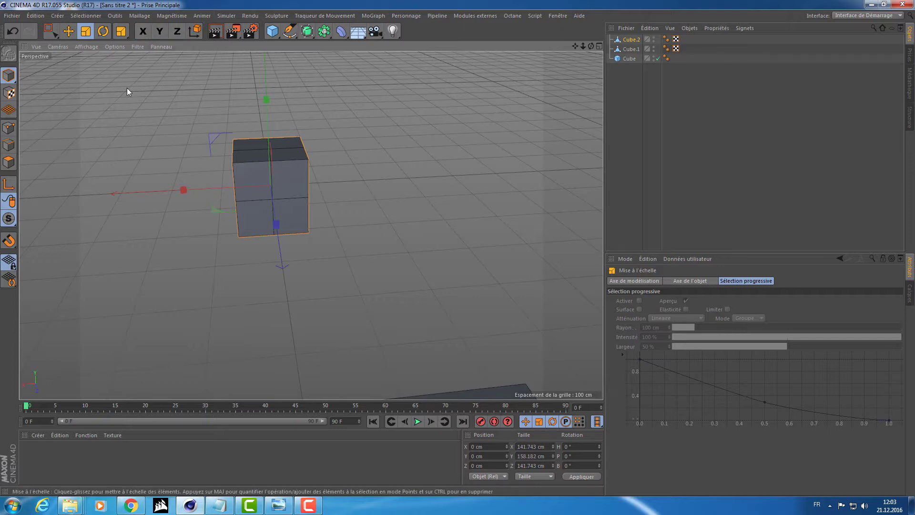
key(x)
key(y)
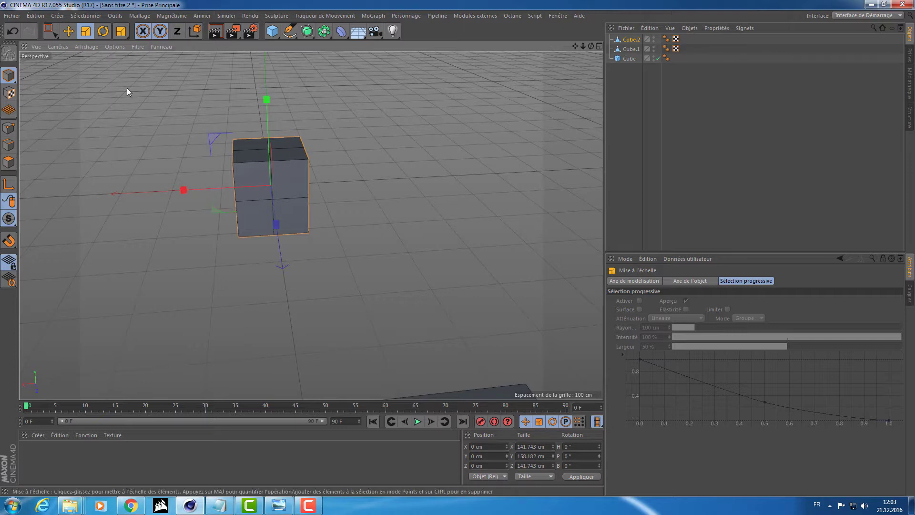
key(z)
drag(156, 84, 205, 101)
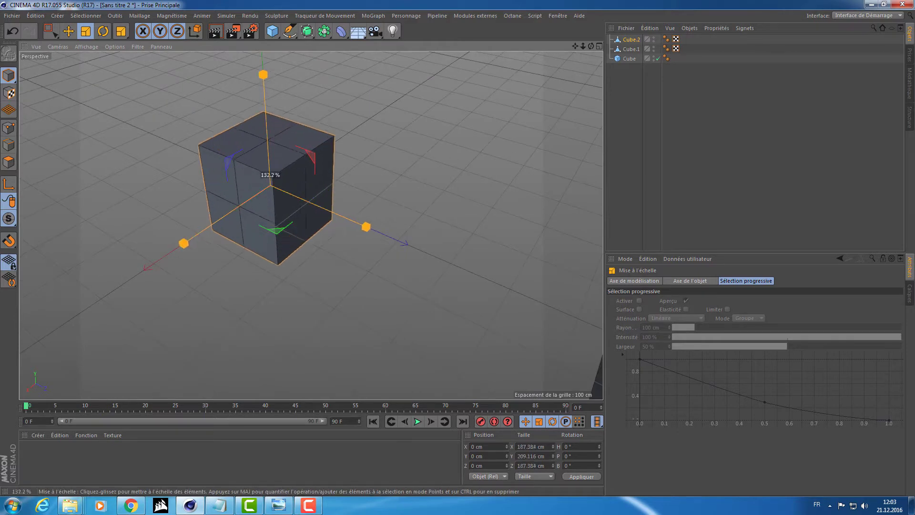
mouse_move(524, 177)
mouse_down()
mouse_move(355, 215)
mouse_move(505, 187)
mouse_move(310, 177)
mouse_up()
key(e)
mouse_move(181, 198)
alt+mouse_down()
mouse_move(99, 194)
mouse_move(137, 183)
mouse_move(127, 180)
alt+mouse_up()
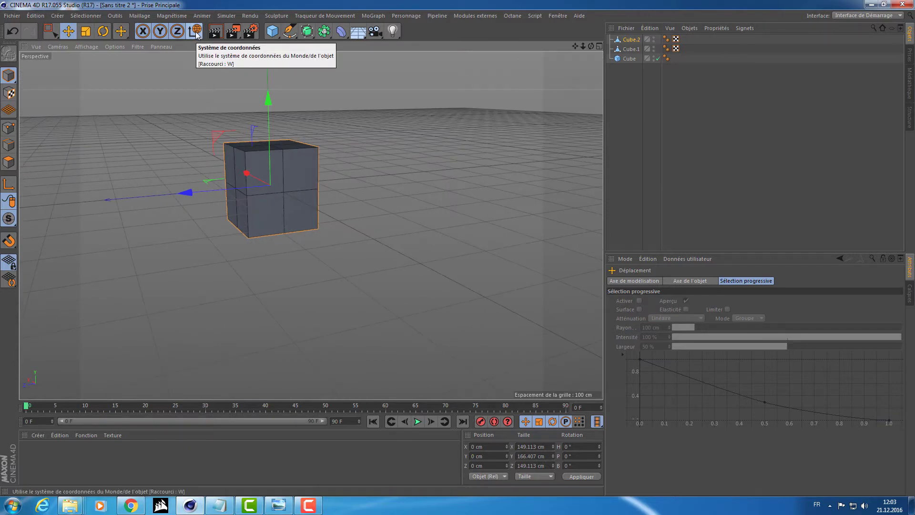
key(r)
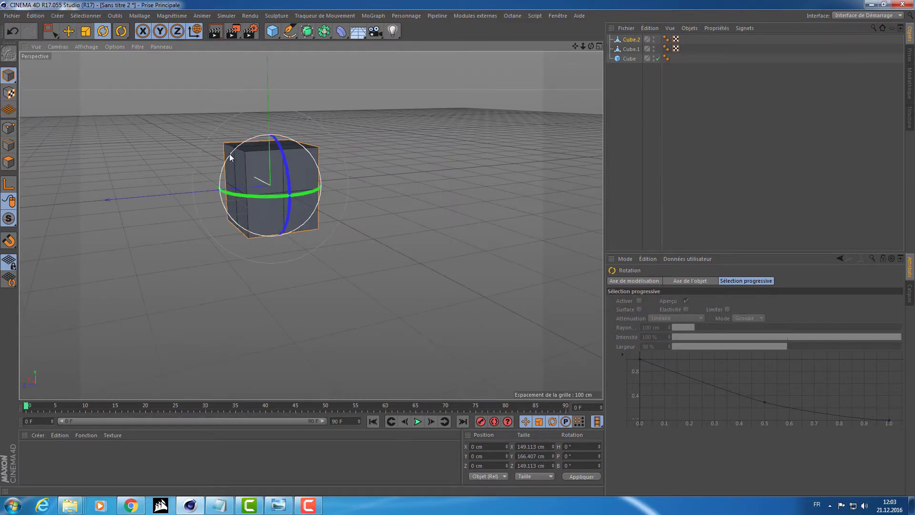
Rotate Cube.2 and set its pitch to exactly 45° in the Coordinates manager.
drag(229, 154, 204, 209)
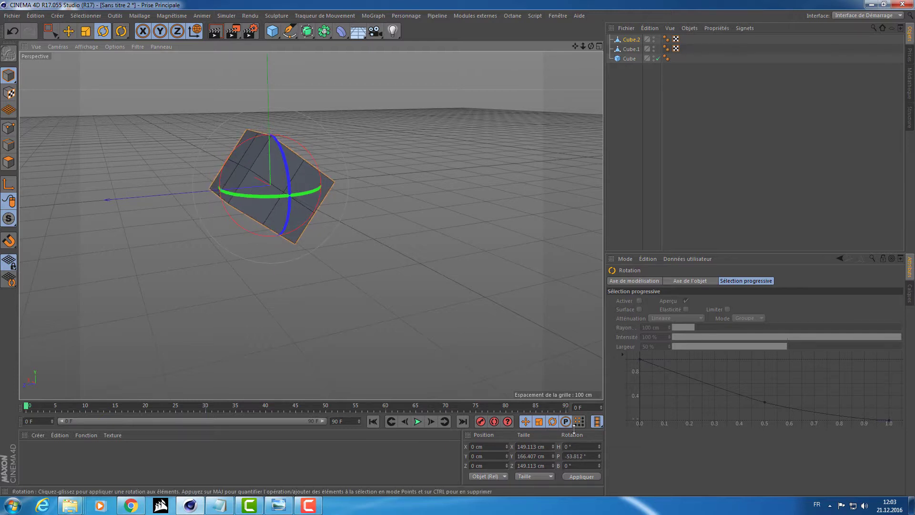
click(585, 455)
text(45)
key(Return)
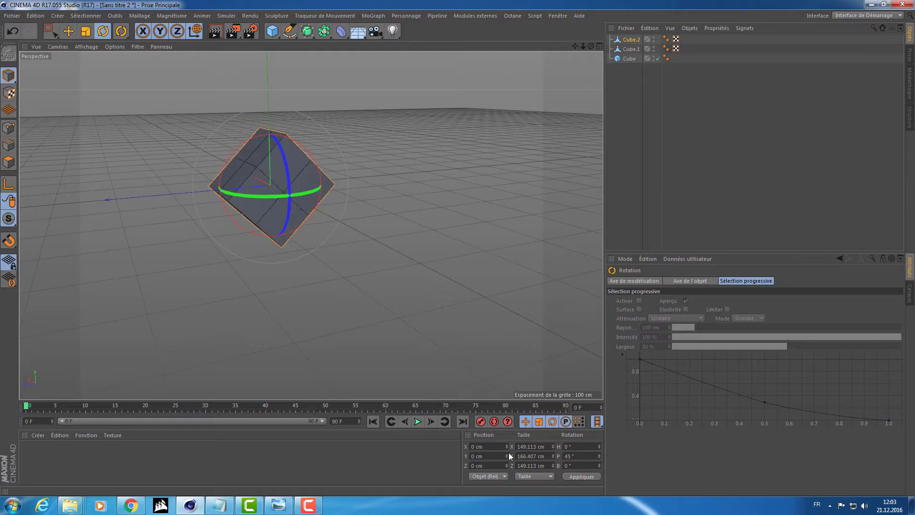
mouse_move(381, 346)
alt+mouse_down()
mouse_move(479, 172)
mouse_move(554, 191)
alt+mouse_up()
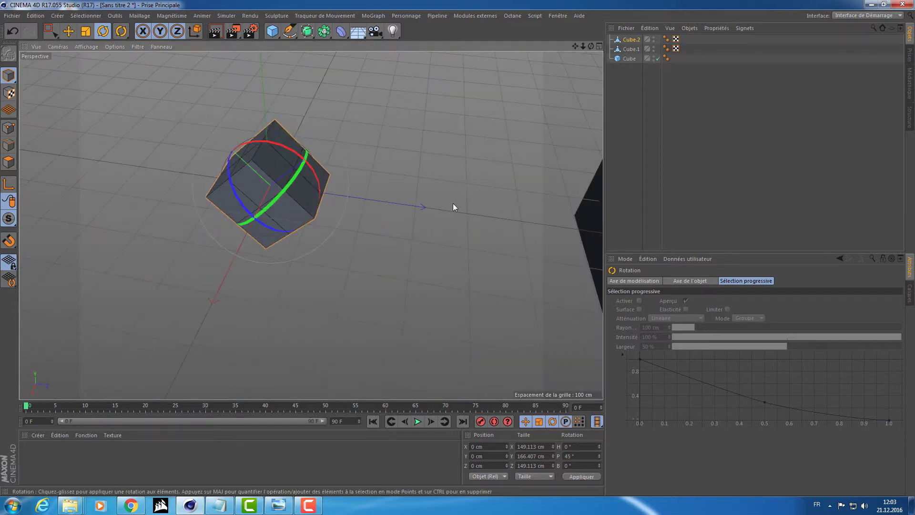
mouse_move(383, 205)
alt+mouse_down()
mouse_move(405, 174)
mouse_move(379, 190)
mouse_move(412, 185)
mouse_move(397, 185)
alt+mouse_up()
key(e)
mouse_move(301, 194)
alt+mouse_down()
mouse_move(396, 209)
mouse_move(474, 203)
mouse_move(445, 206)
alt+mouse_up()
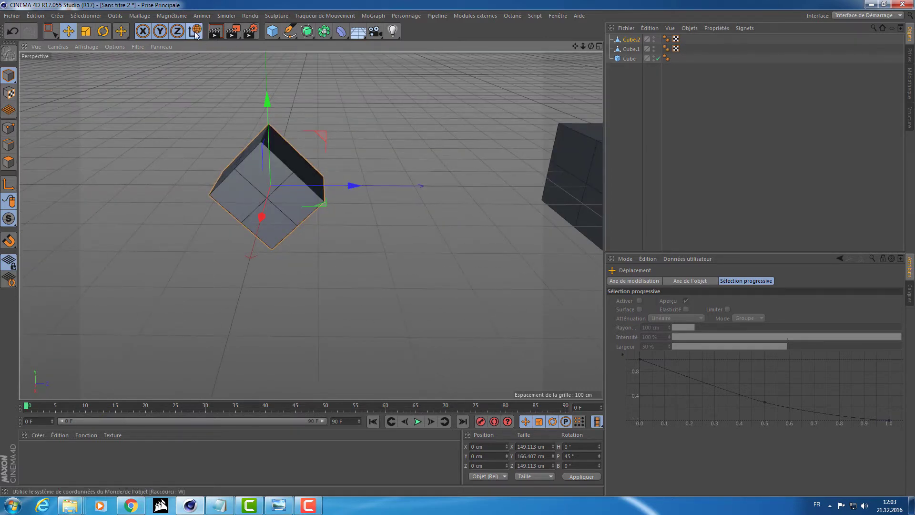
Lift the tilted Cube.2 upward along Y, undoing a stray Z move.
mouse_move(319, 215)
alt+mouse_down()
mouse_move(350, 142)
mouse_move(272, 111)
mouse_move(265, 60)
alt+mouse_up()
drag(341, 158, 389, 150)
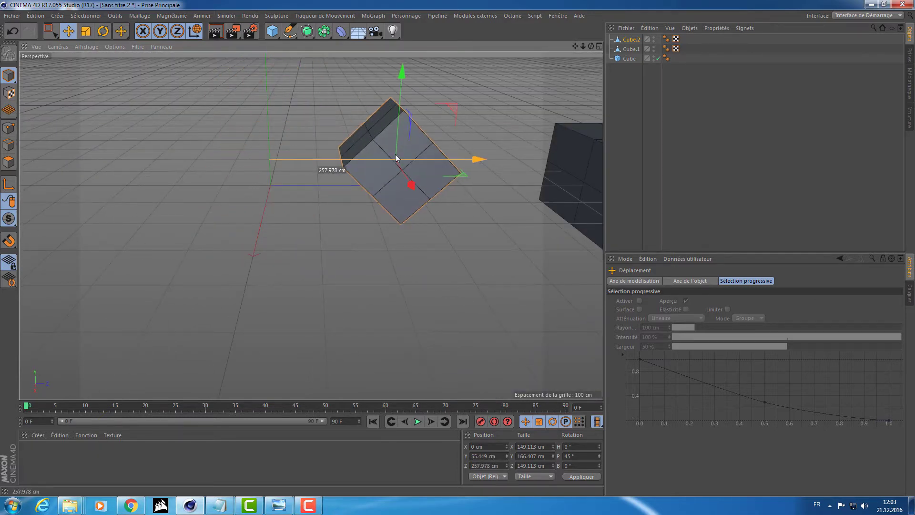
key(ctrl+z)
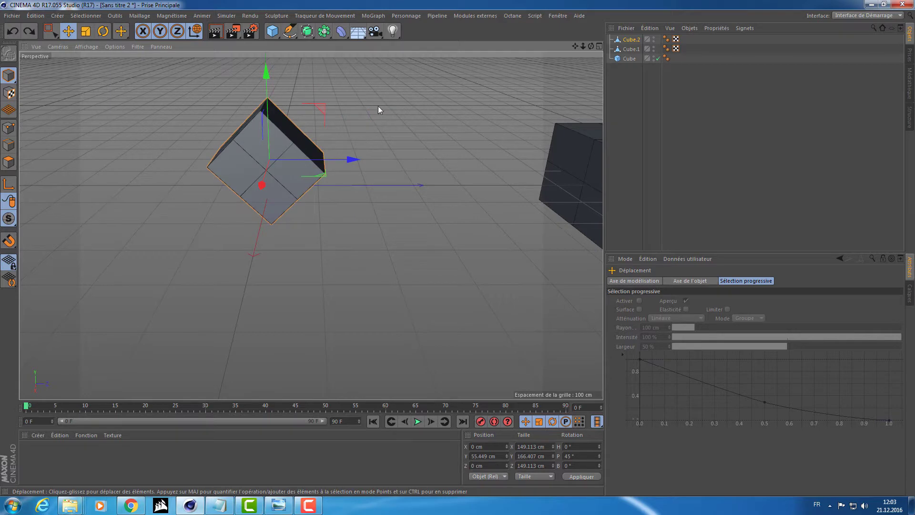
alt+drag(379, 106, 325, 117)
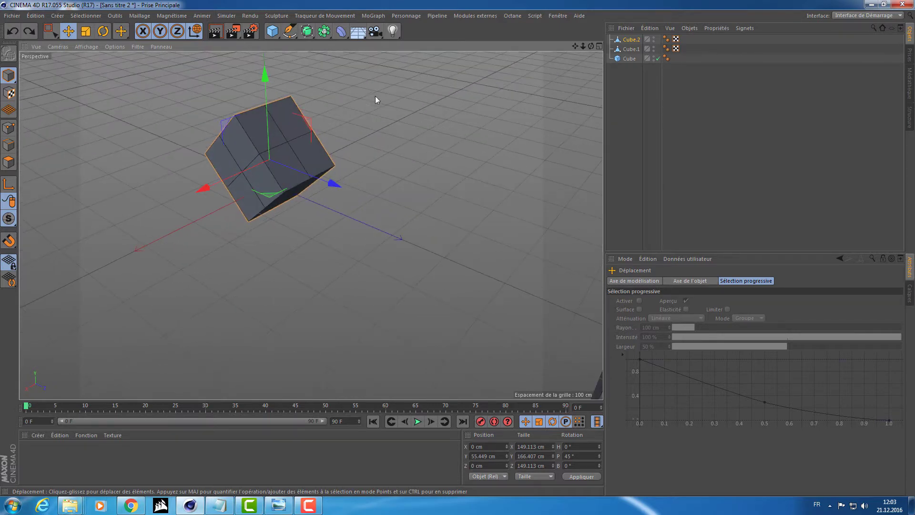
mouse_move(376, 96)
alt+mouse_down()
mouse_move(413, 127)
mouse_move(405, 125)
alt+mouse_up()
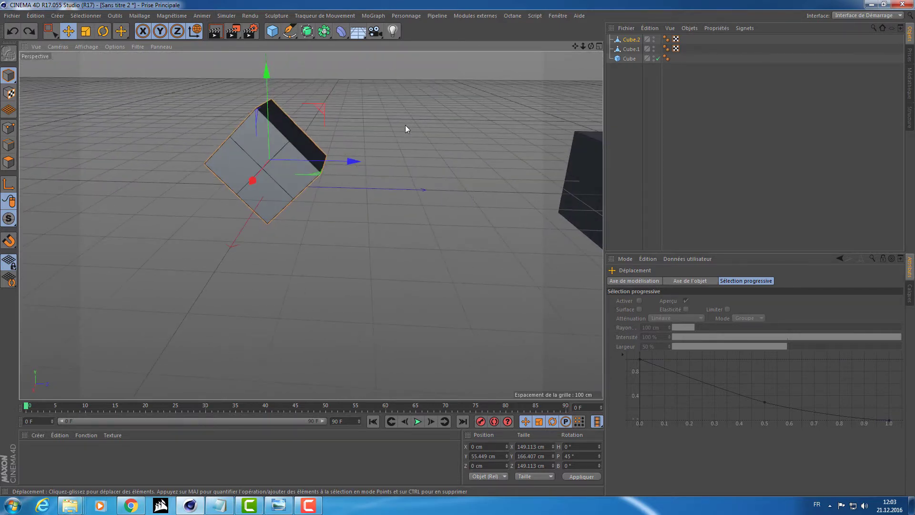
Toggle the move gizmo between world and object axes, ending on the cube's local axes.
key(w)
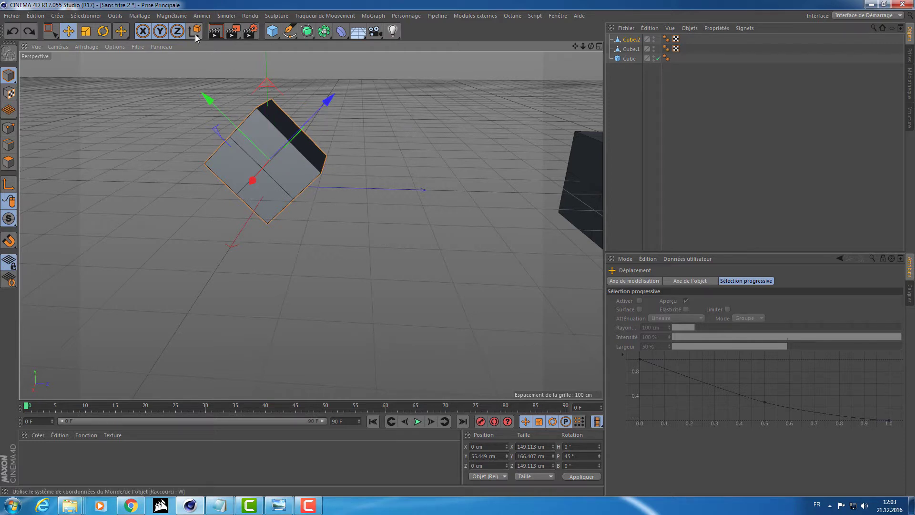
click(196, 33)
click(195, 33)
click(197, 33)
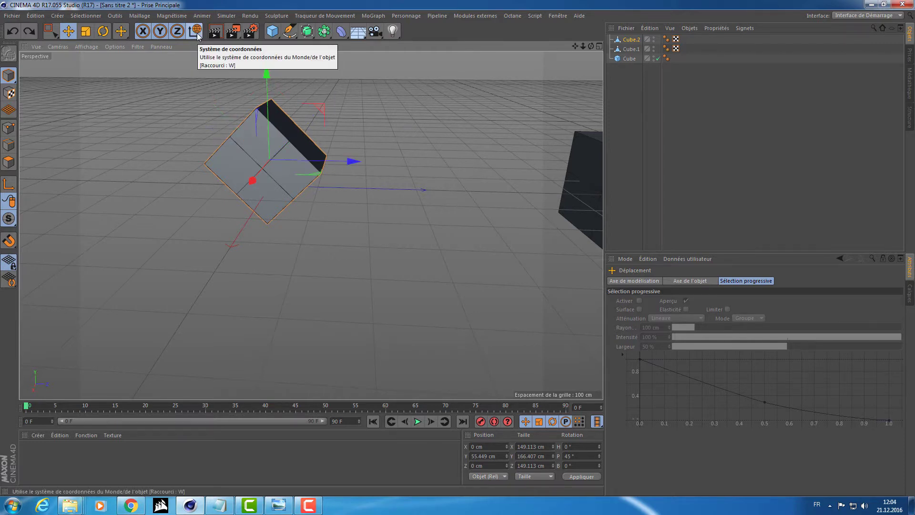
click(197, 34)
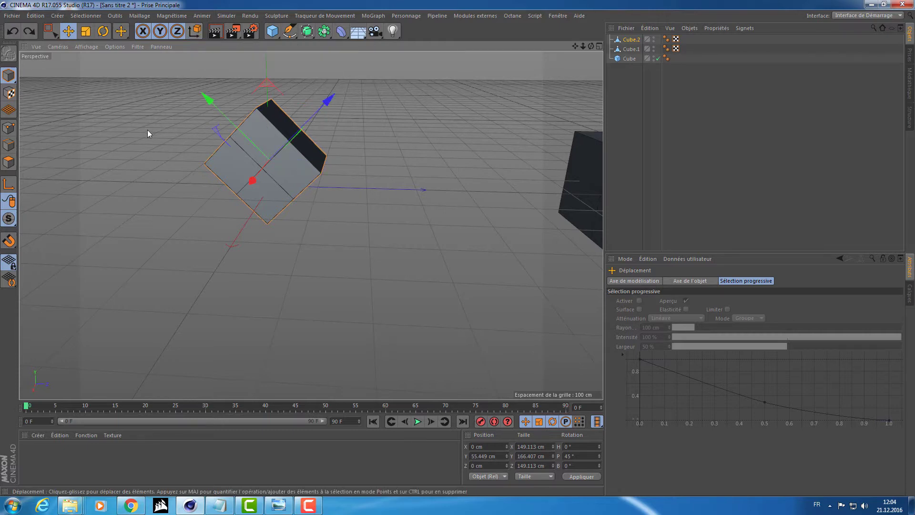
mouse_move(132, 184)
alt+mouse_down()
mouse_move(144, 218)
mouse_move(195, 223)
mouse_move(156, 227)
alt+mouse_up()
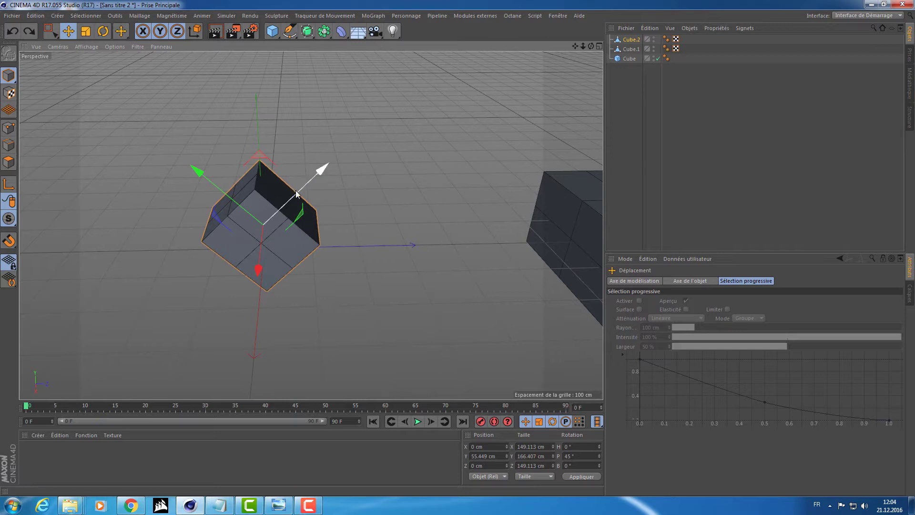
Slide the tilted cube along its local axes to Y 228.329, Z 65.998 cm.
mouse_move(296, 194)
mouse_down()
mouse_move(374, 139)
mouse_move(493, 96)
mouse_move(447, 165)
mouse_up()
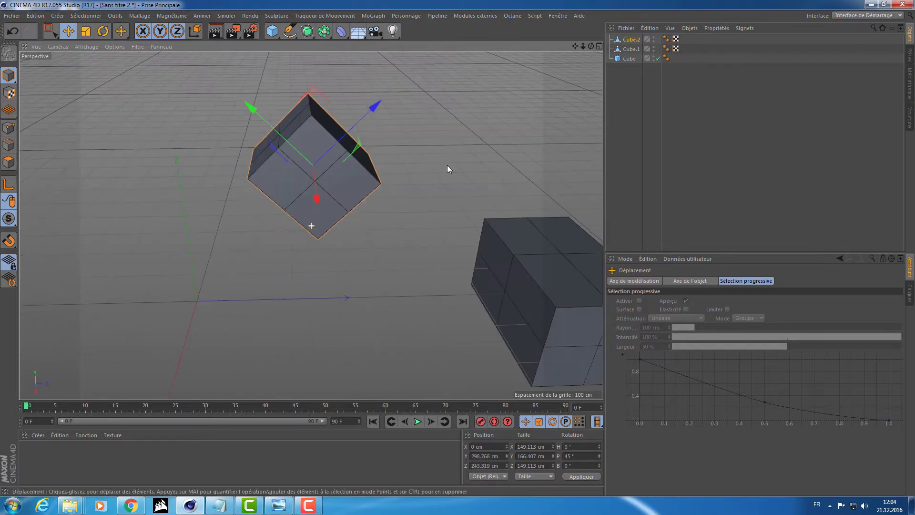
key(w)
drag(367, 163, 482, 160)
key(w)
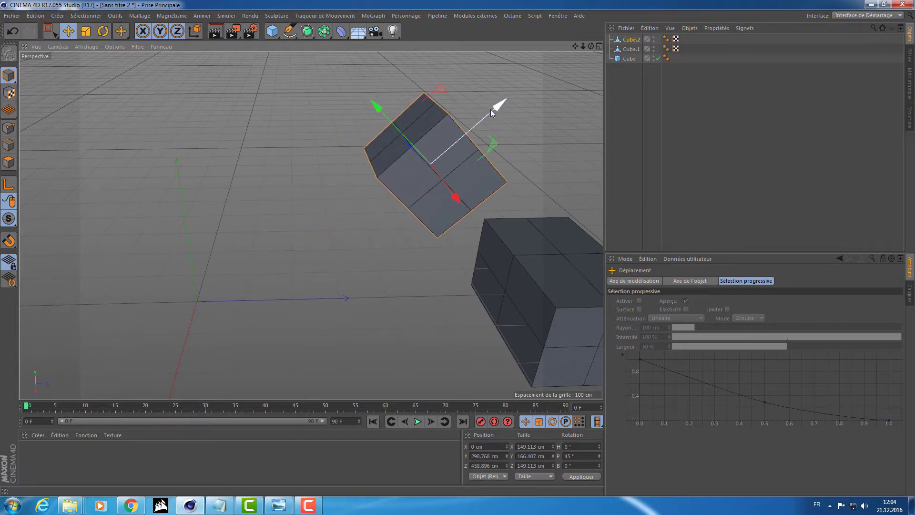
mouse_move(486, 117)
mouse_down()
mouse_move(414, 197)
mouse_move(254, 199)
mouse_move(335, 210)
mouse_move(193, 198)
mouse_move(351, 175)
mouse_move(241, 197)
mouse_move(267, 197)
mouse_move(260, 201)
mouse_move(394, 141)
mouse_up()
key(w)
key(r)
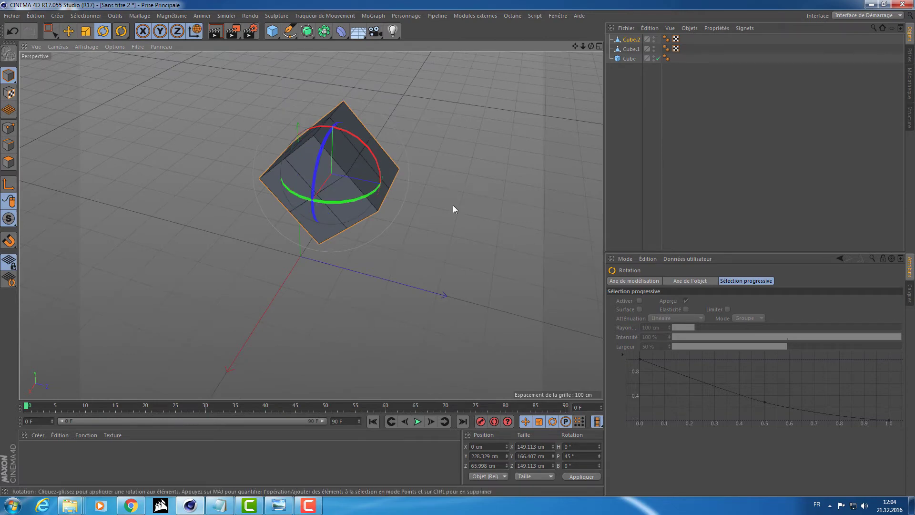
mouse_move(453, 207)
alt+mouse_down()
mouse_move(373, 216)
mouse_move(308, 297)
mouse_move(505, 221)
mouse_move(490, 224)
alt+mouse_up()
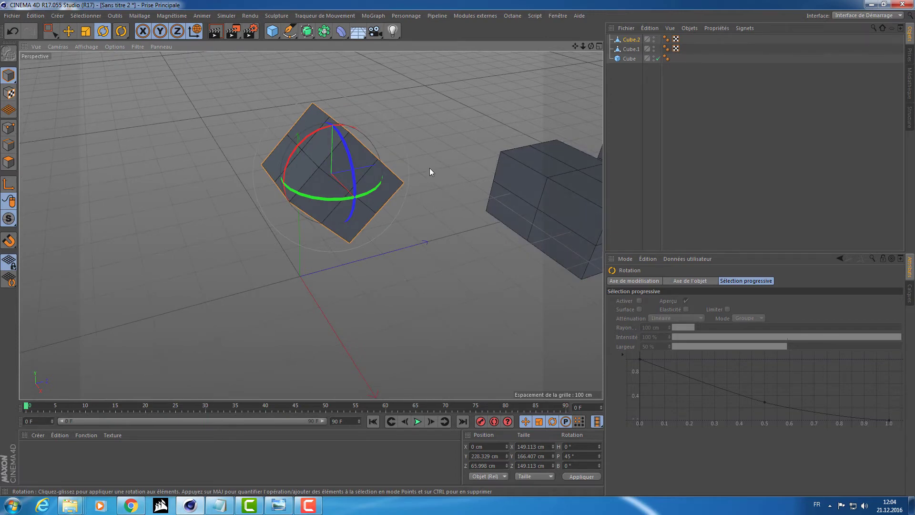
mouse_move(430, 168)
alt+mouse_down()
mouse_move(357, 162)
mouse_move(391, 157)
alt+mouse_up()
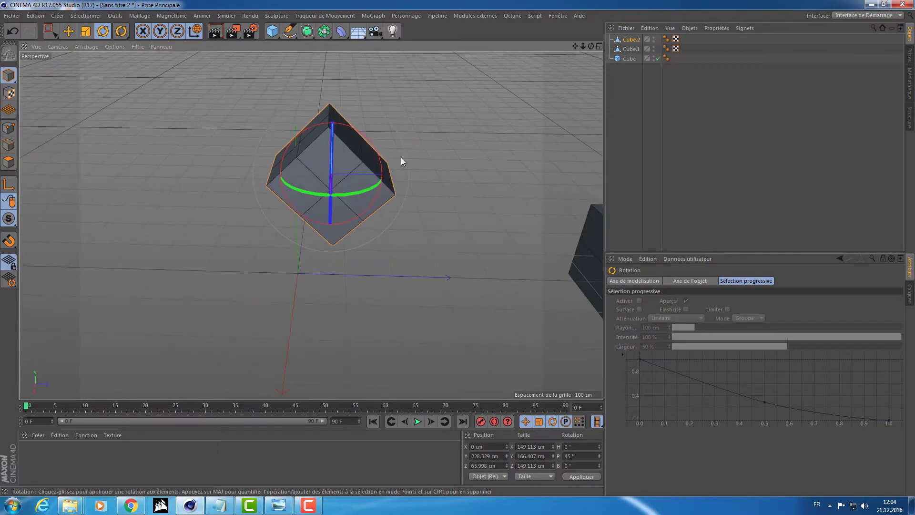
Try scaling the tilted cube along its local and world axes, undoing both stray scales.
key(w)
key(e)
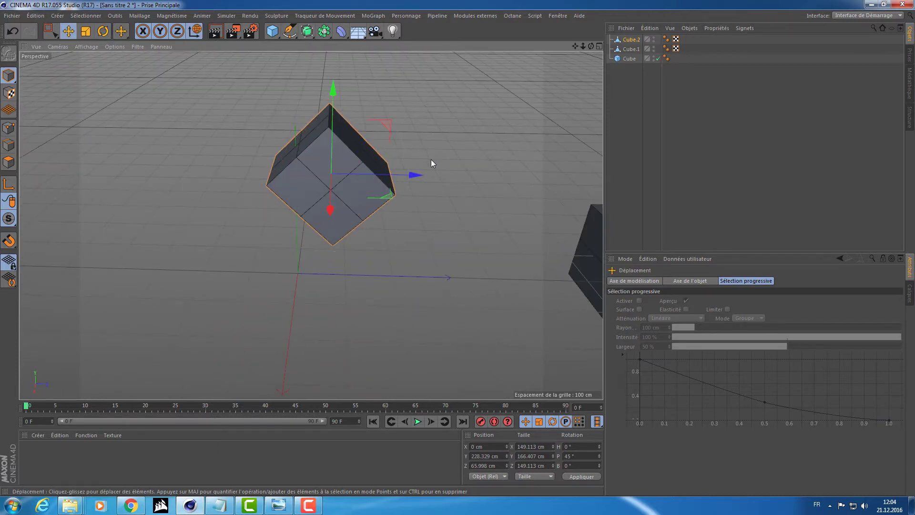
key(w)
key(w)
key(w)
key(t)
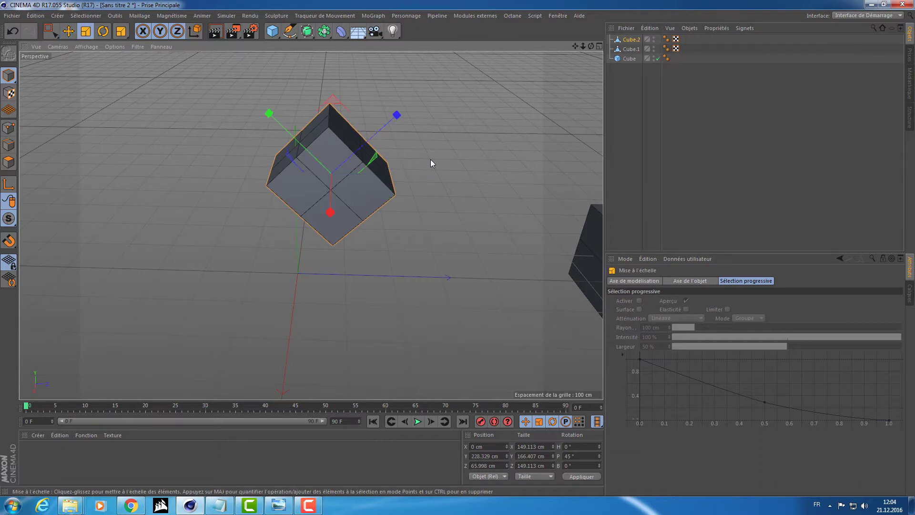
key(w)
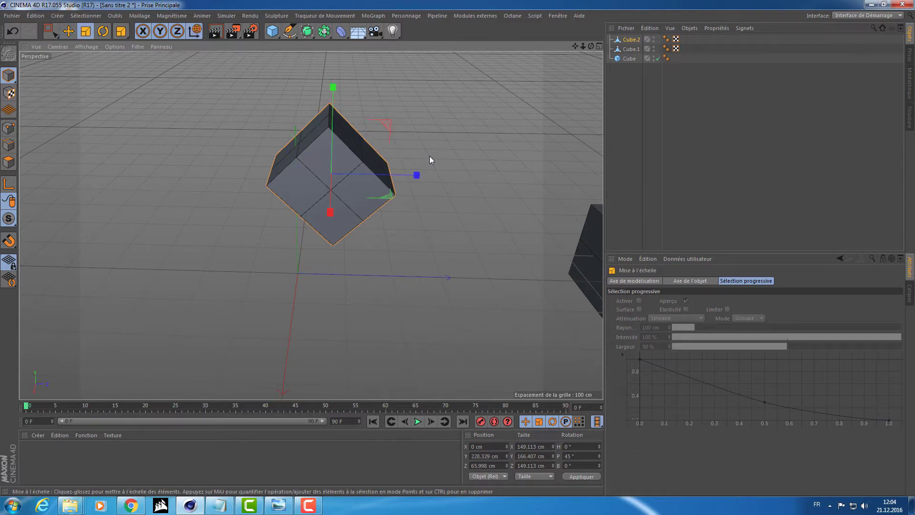
mouse_move(418, 172)
mouse_down()
mouse_move(372, 182)
mouse_move(462, 170)
mouse_move(434, 173)
mouse_up()
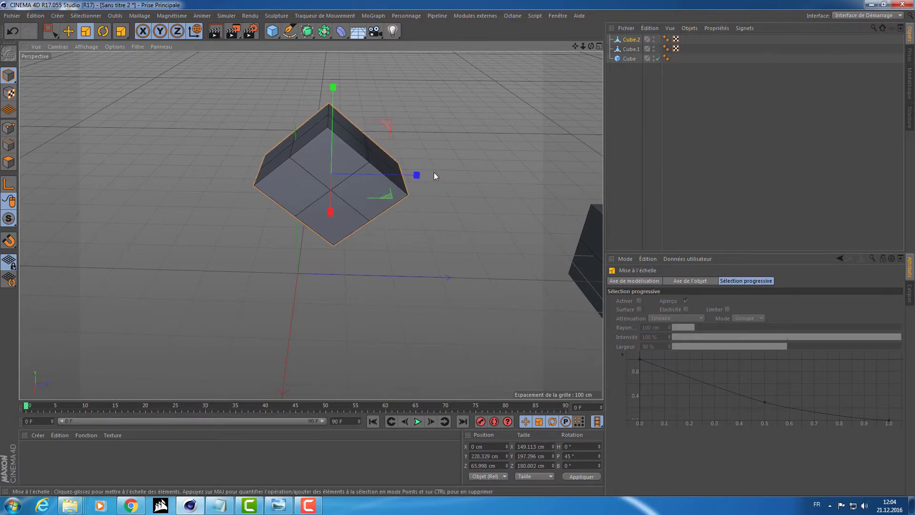
key(ctrl+z)
key(w)
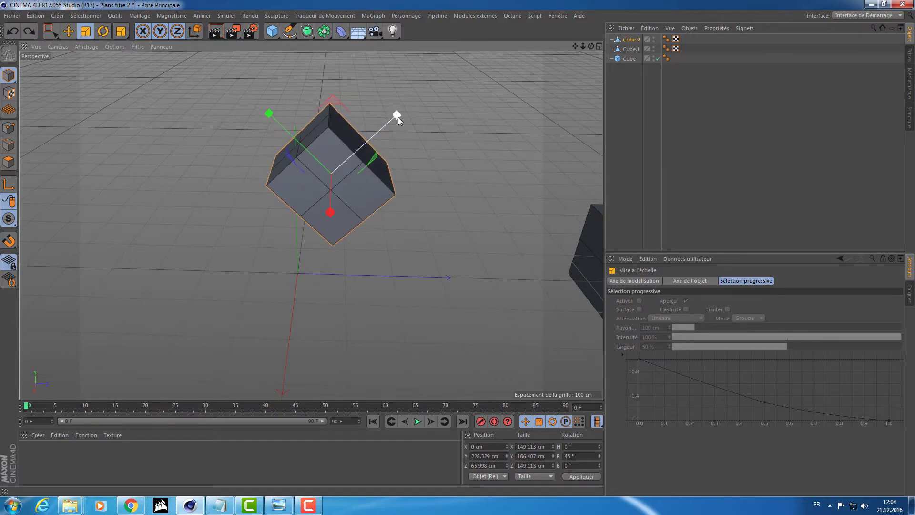
key(w)
drag(421, 177, 453, 165)
key(ctrl+z)
Stretch Cube.2 along its own Z axis to a depth of 212.021 cm.
key(w)
drag(398, 115, 505, 61)
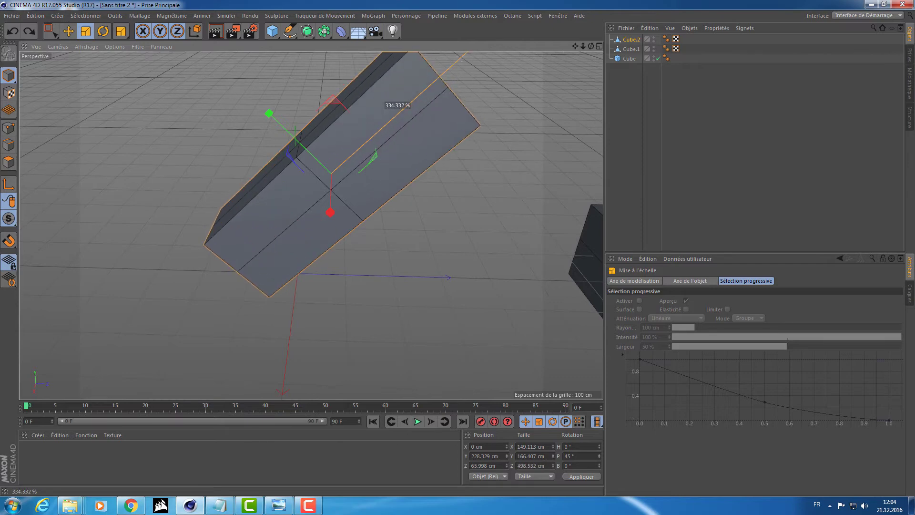
mouse_move(398, 106)
mouse_down()
mouse_move(416, 112)
mouse_move(390, 173)
mouse_move(421, 150)
mouse_move(550, 102)
mouse_move(464, 129)
mouse_move(474, 120)
mouse_move(493, 115)
mouse_move(418, 149)
mouse_move(456, 141)
mouse_move(439, 150)
mouse_move(348, 167)
mouse_move(372, 165)
mouse_up()
key(e)
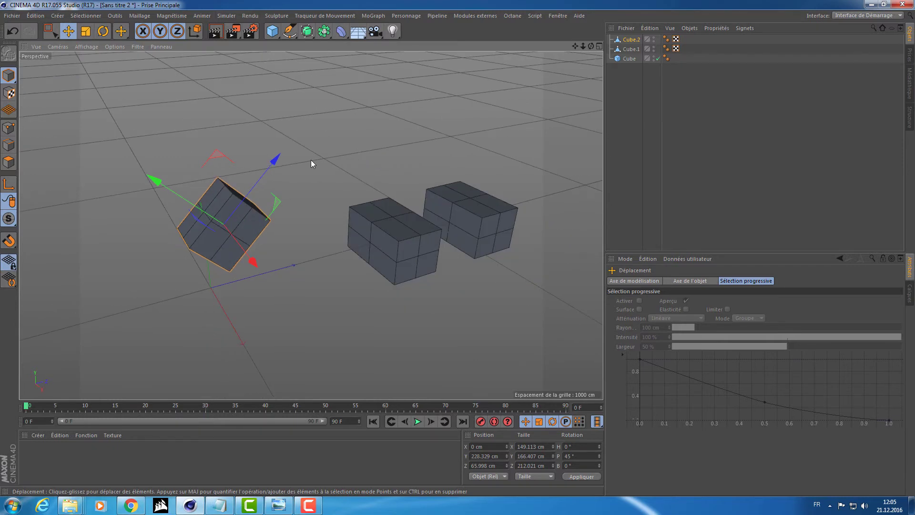
Orbit around the three objects and select the middle box Cube.1.
mouse_move(311, 161)
alt+mouse_down()
mouse_move(400, 186)
mouse_move(388, 235)
mouse_move(343, 197)
mouse_move(437, 160)
mouse_move(331, 155)
mouse_move(340, 155)
alt+mouse_up()
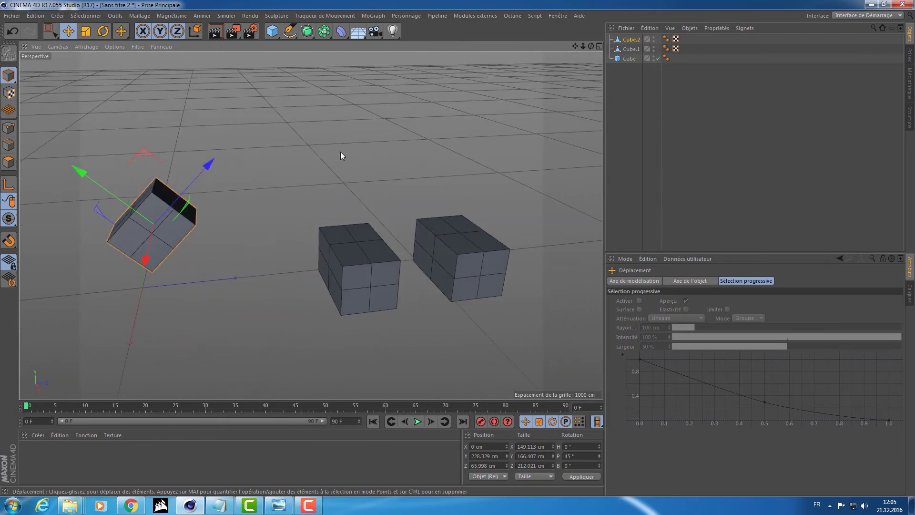
click(677, 140)
alt+drag(424, 160, 455, 140)
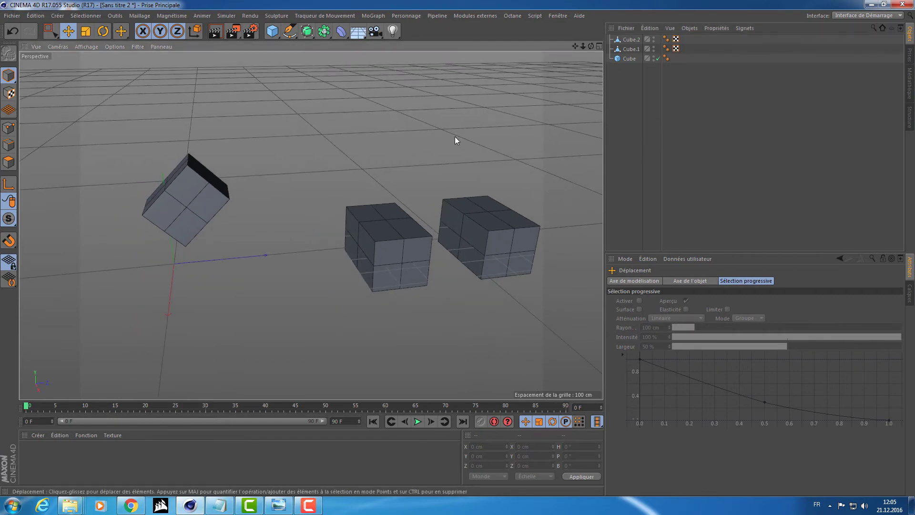
click(374, 230)
click(506, 215)
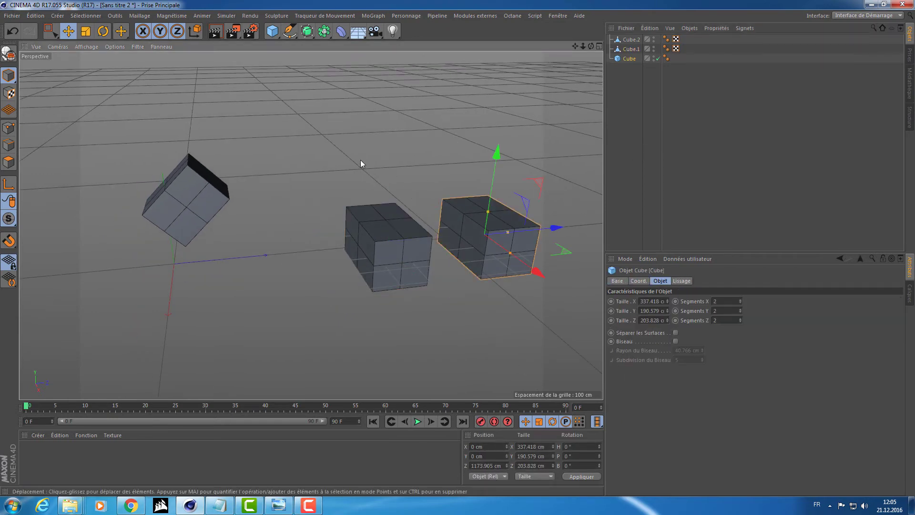
mouse_move(361, 160)
alt+mouse_down()
mouse_move(429, 184)
mouse_move(364, 127)
mouse_move(410, 136)
mouse_move(406, 121)
alt+mouse_up()
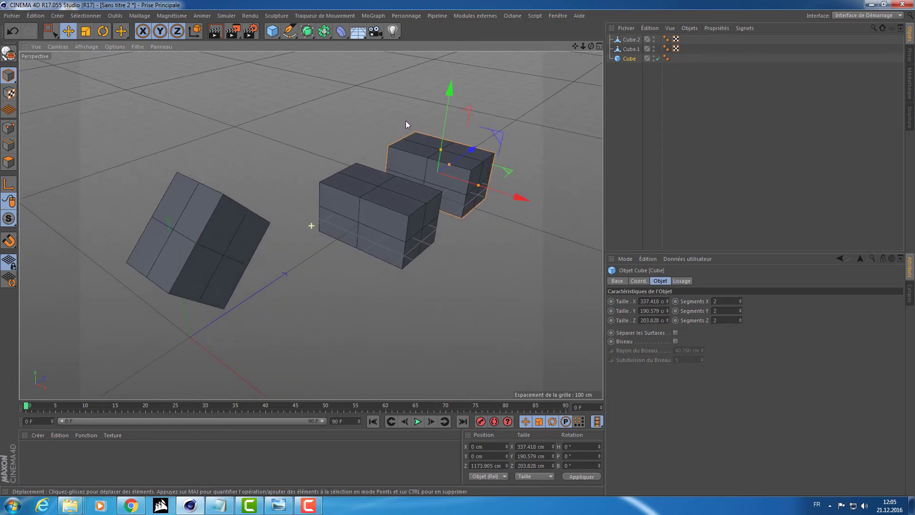
click(391, 125)
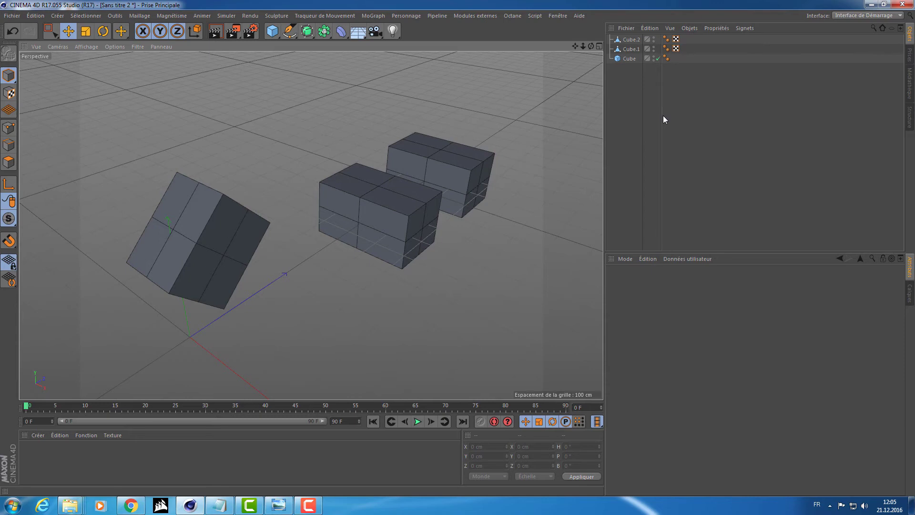
click(224, 237)
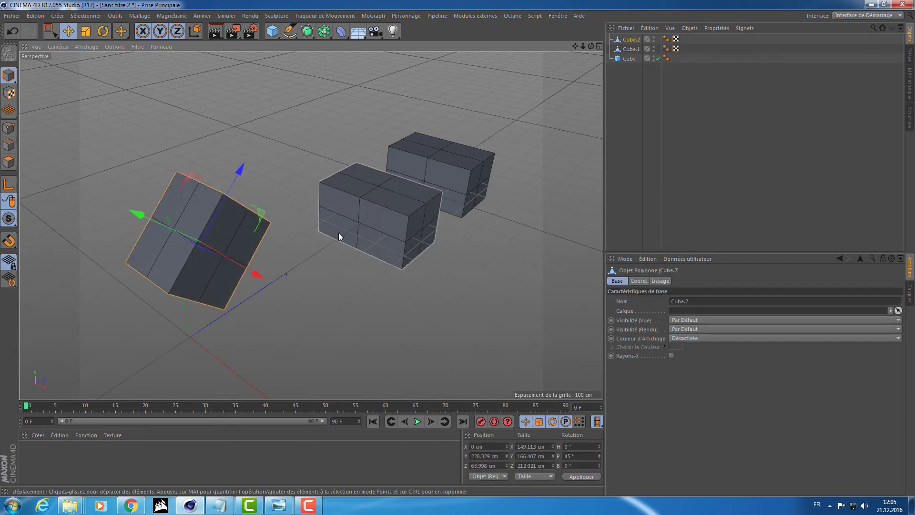
click(338, 233)
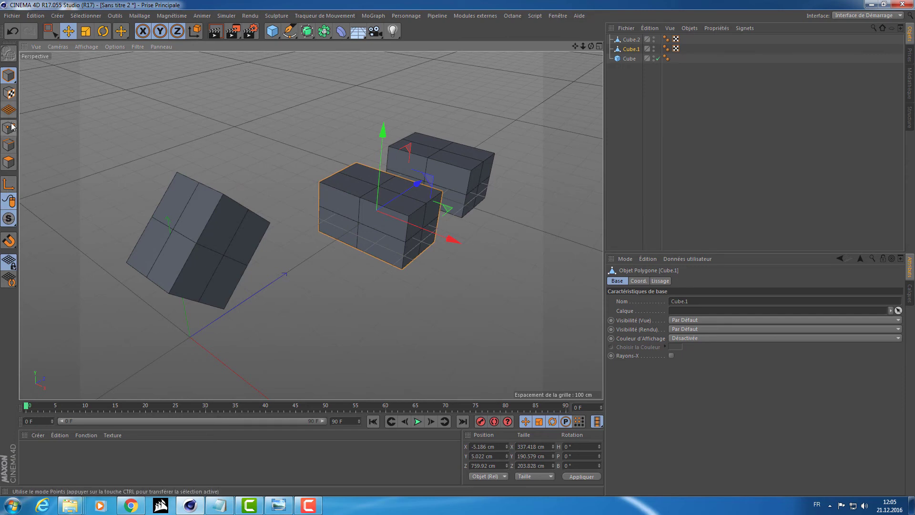
Toggle Enable Axis for Cube.1 and activate the Loop Selection tool.
click(9, 190)
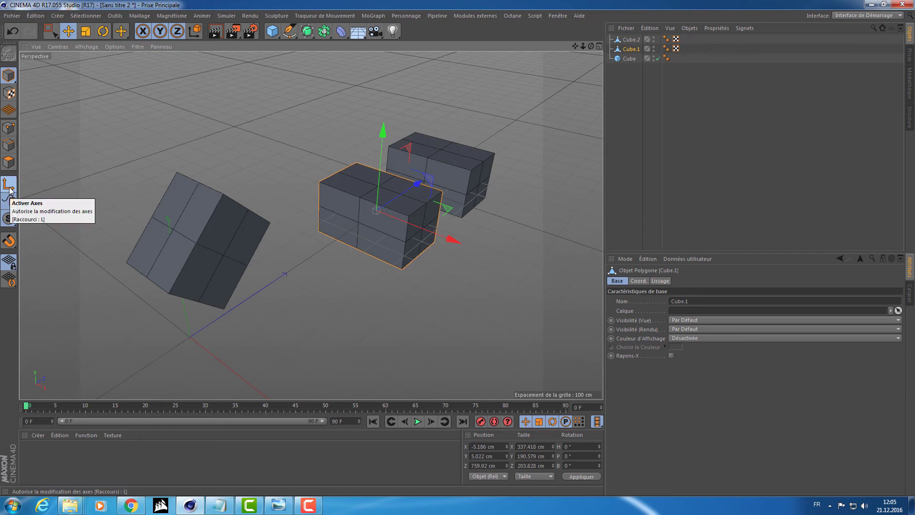
click(9, 189)
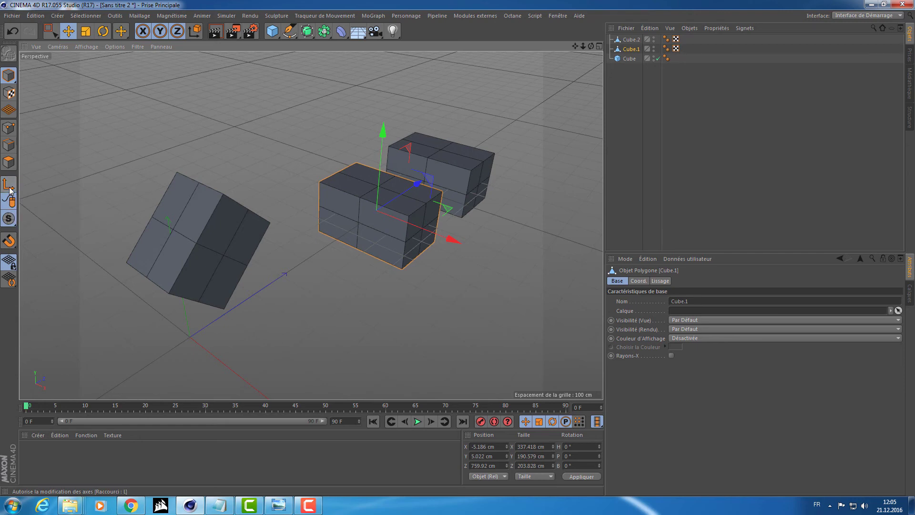
key(u)
key(l)
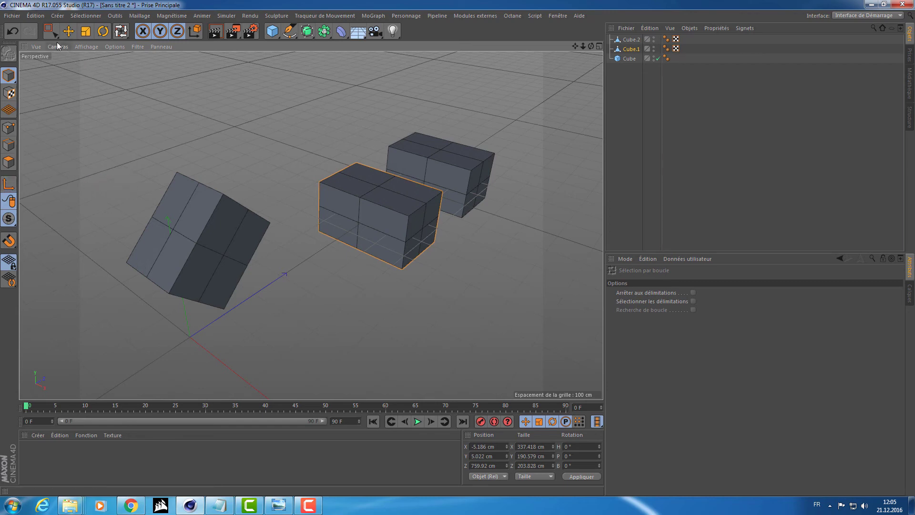
right_click(188, 145)
click(295, 169)
mouse_move(370, 157)
alt+mouse_down()
mouse_move(322, 176)
mouse_move(387, 168)
mouse_move(353, 180)
mouse_move(361, 178)
mouse_move(381, 157)
alt+mouse_up()
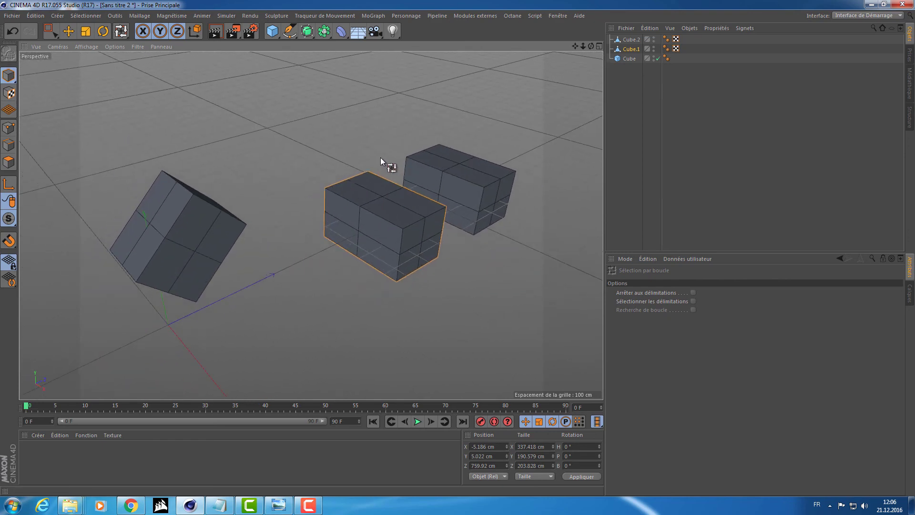